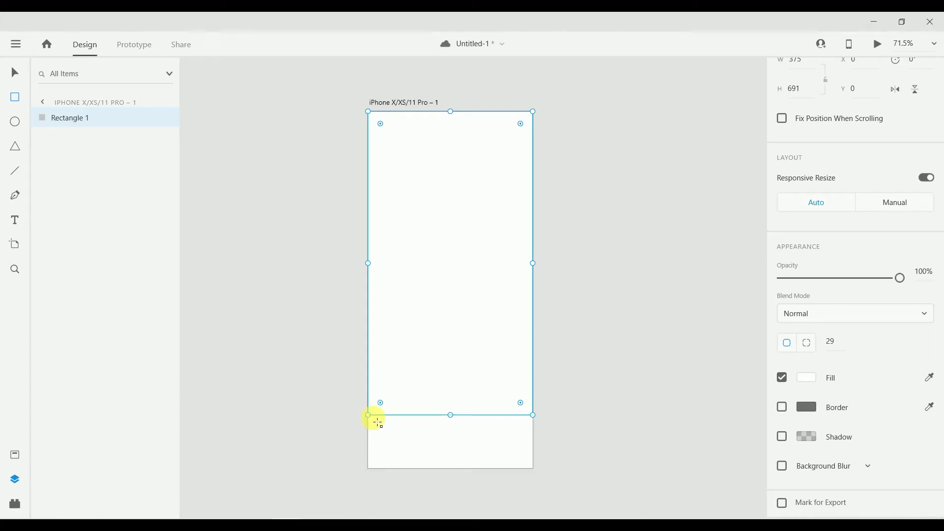
Draw a full-width rectangle, 375 wide and about 121 high, along the bottom of the artboard beneath the first rectangle
mouse_move(374, 417)
left_mouse_down()
mouse_move(480, 451)
mouse_move(529, 449)
mouse_move(540, 472)
left_mouse_up()
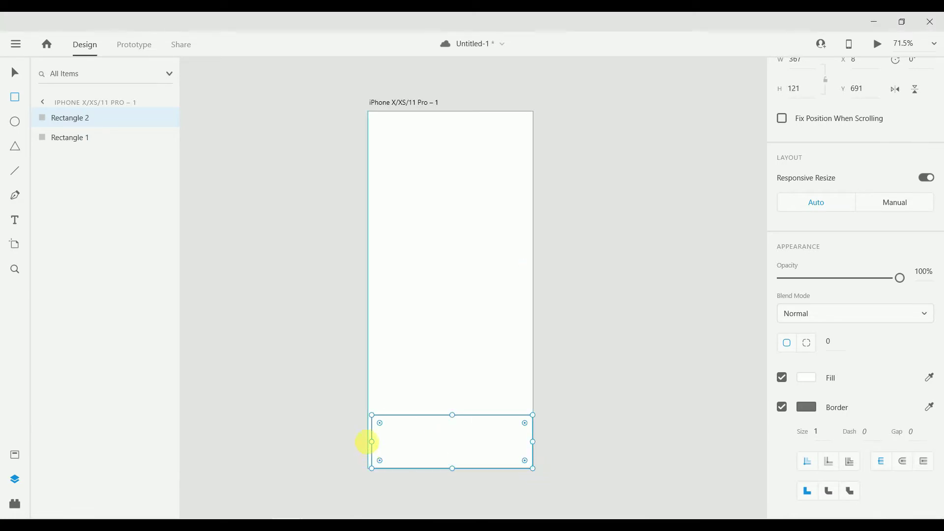
left_click_drag(372, 442, 370, 430)
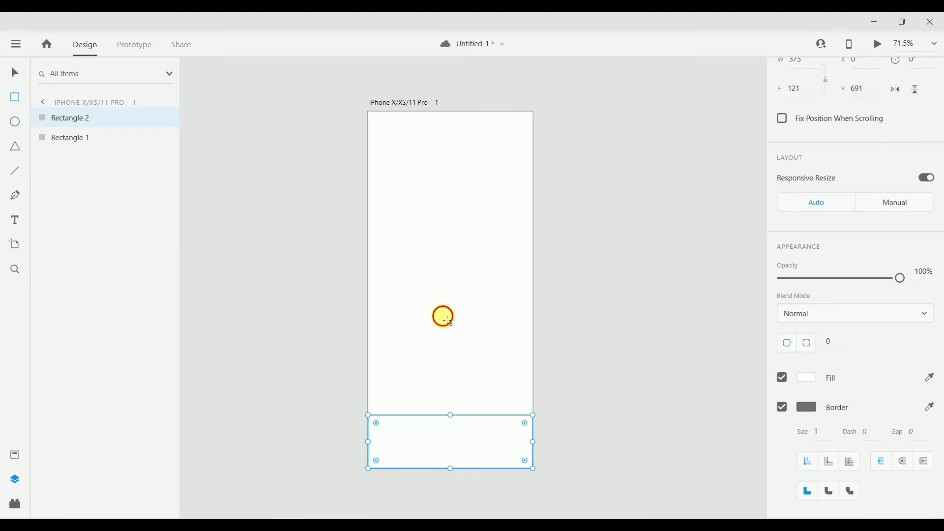
key("v")
left_click(443, 315)
left_click(462, 440)
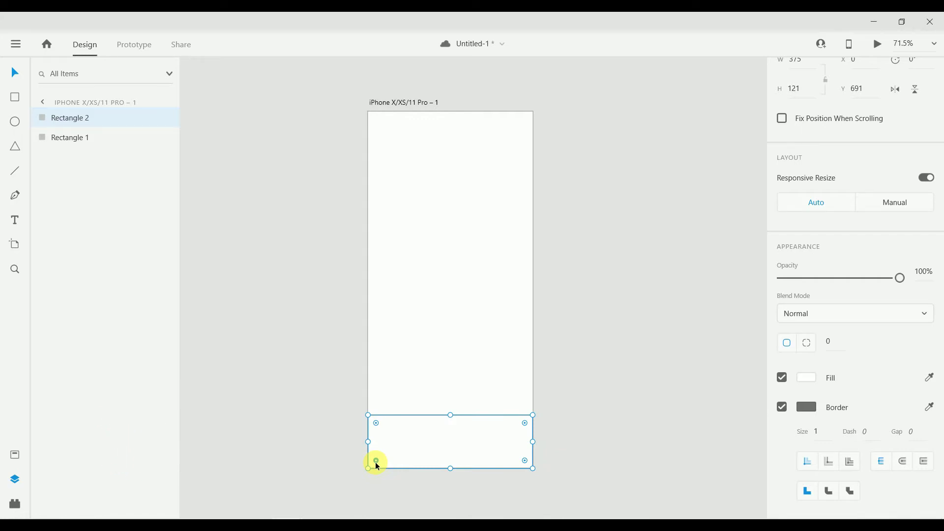
Round the bottom rectangle's two lower corners to a radius of 31 and fill it black (#000000)
mouse_move(376, 462)
left_mouse_down()
mouse_move(386, 461)
mouse_move(364, 474)
mouse_move(383, 461)
left_mouse_up()
left_click_drag(527, 462, 526, 460)
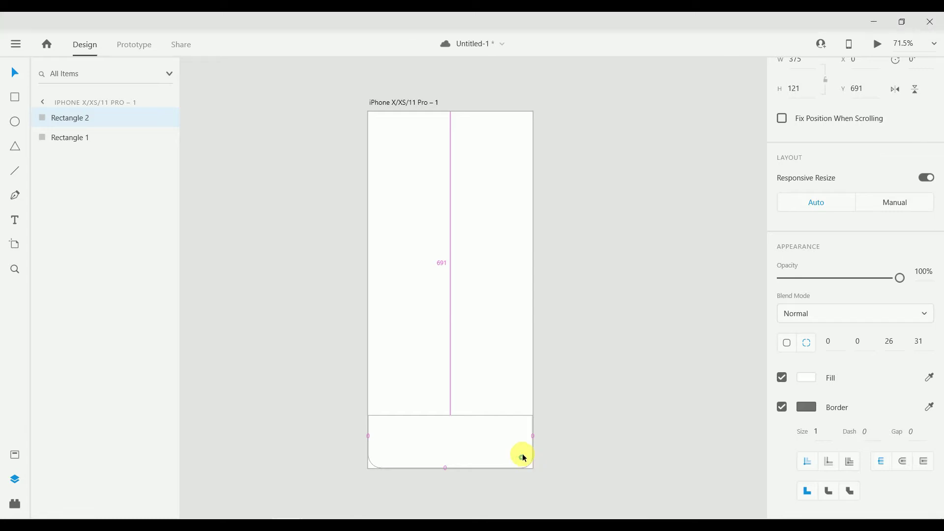
left_click_drag(523, 457, 523, 458)
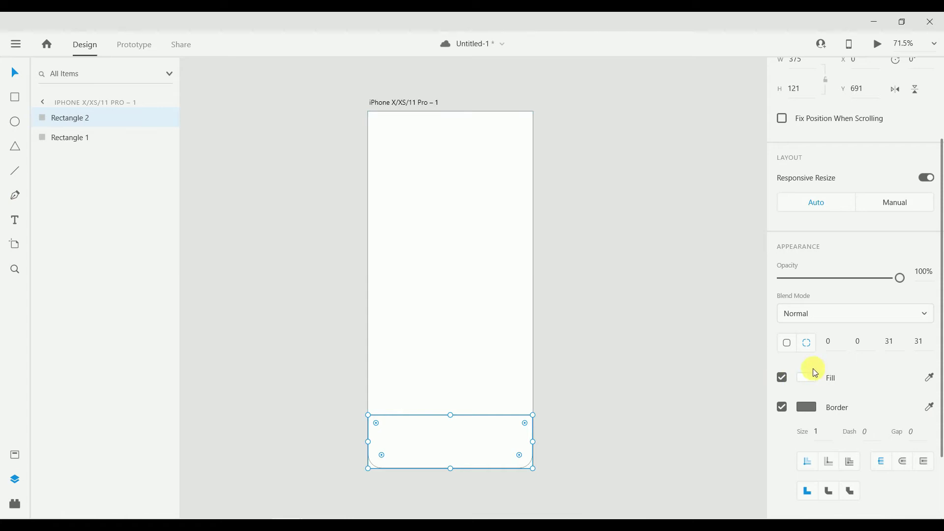
left_click(807, 392)
left_click_drag(691, 354, 732, 429)
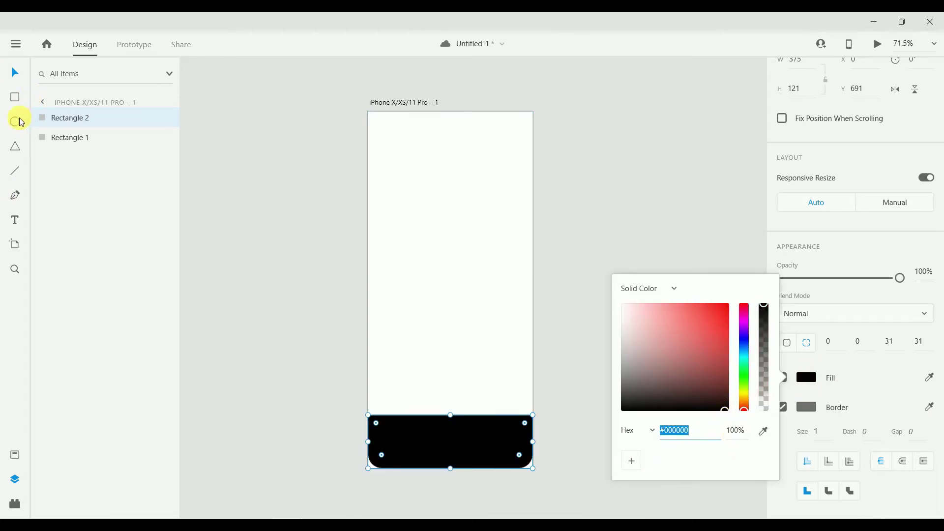
Add the text "Lyrics by" centred at the top of the black bar, in size 25 with a white (#FFFFFF) fill
left_click(15, 222)
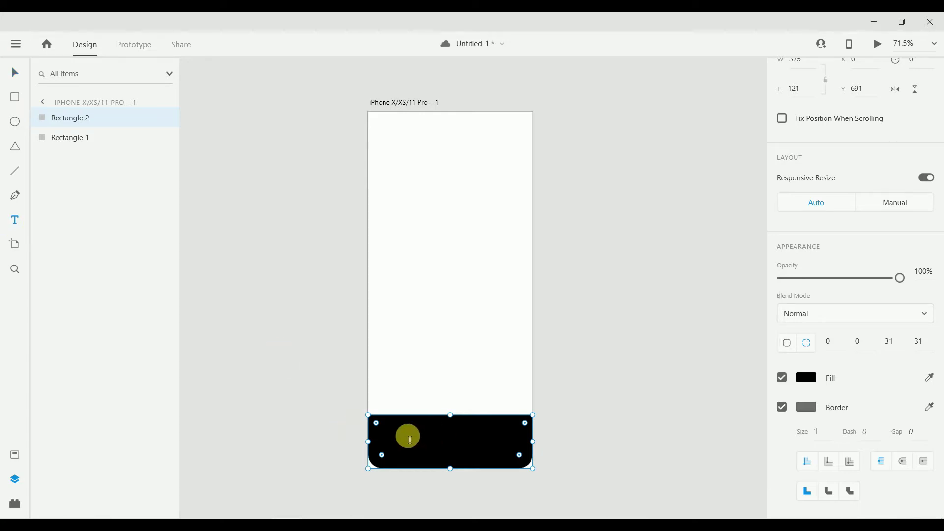
left_click(417, 434)
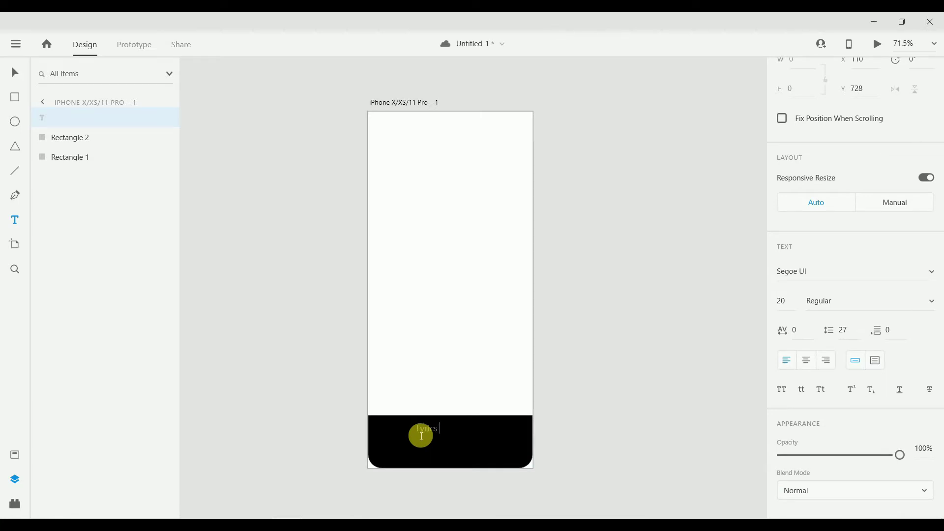
key("Escape")
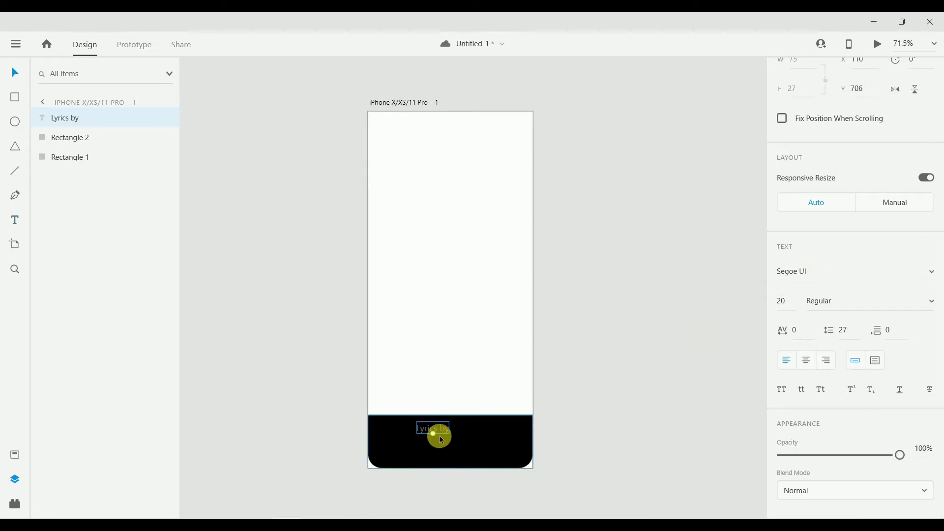
left_click_drag(433, 433, 458, 429)
scroll(854, 390, "down", 3)
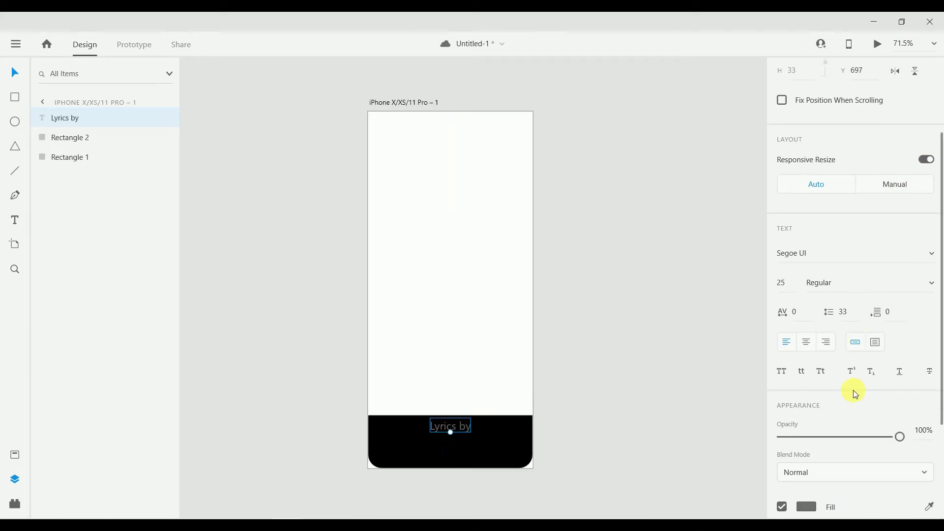
left_click(804, 387)
left_click_drag(639, 321, 615, 291)
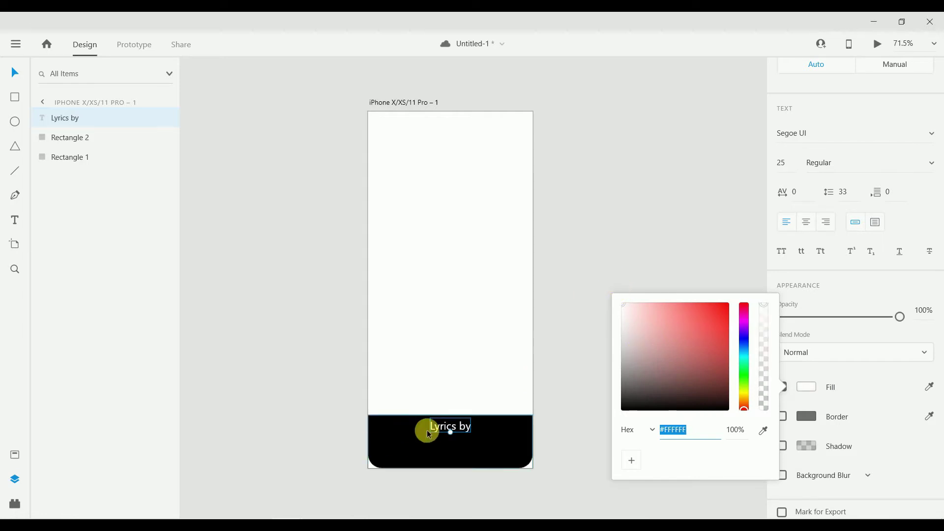
Duplicate the "Lyrics by" text, change the copy to "G E N I U S" at size 35, and centre it directly below the original
left_click(450, 430)
key("ctrl+d")
left_click_drag(450, 430, 457, 457)
double_click(467, 446)
type("G")
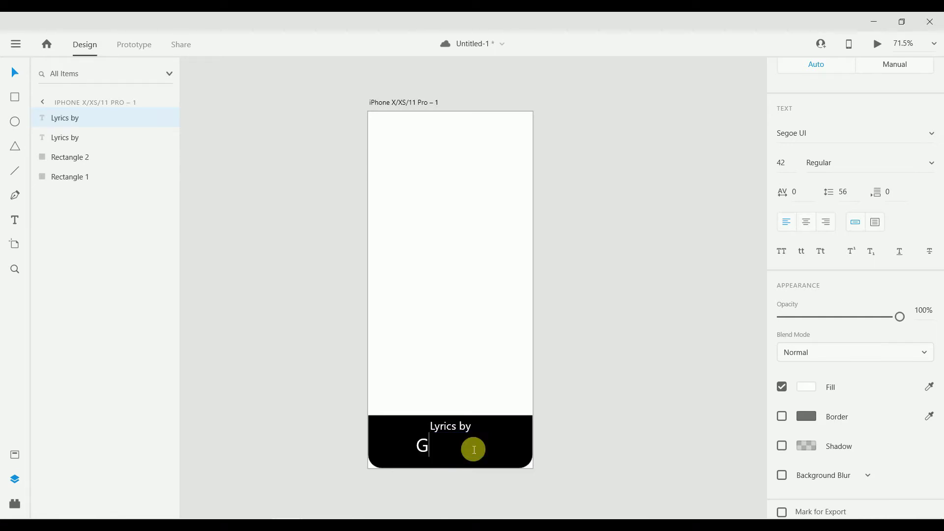
type(" E N I U S")
key("Escape")
scroll(474, 447, "down", 1)
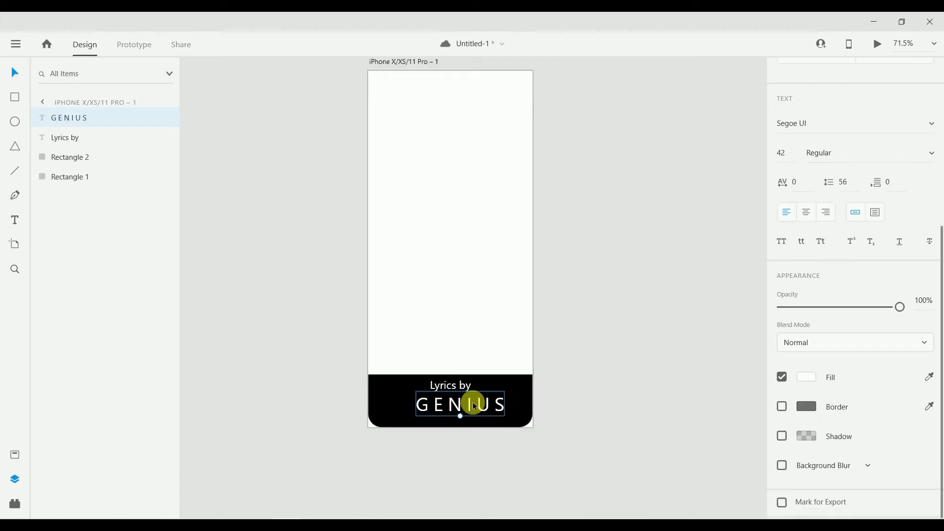
mouse_move(463, 421)
left_mouse_down()
mouse_move(463, 397)
mouse_move(462, 404)
left_mouse_up()
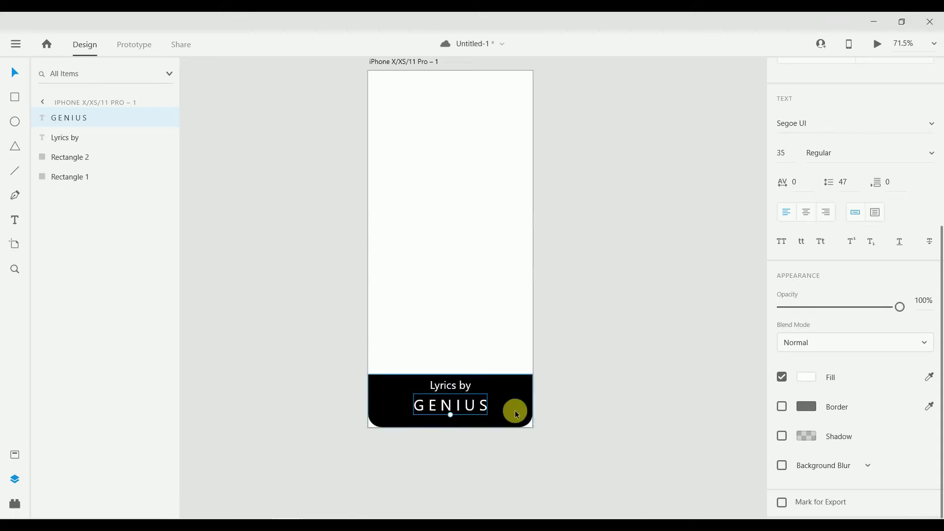
left_click(618, 293)
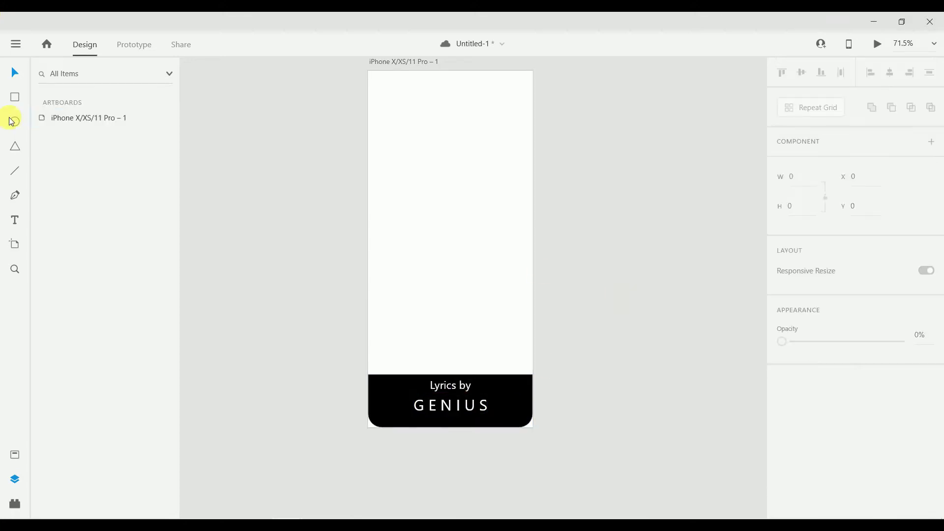
Add a borderless yellow (#F6FF00) circle of about 60 by 60 at the left end of the black bar
left_click(16, 123)
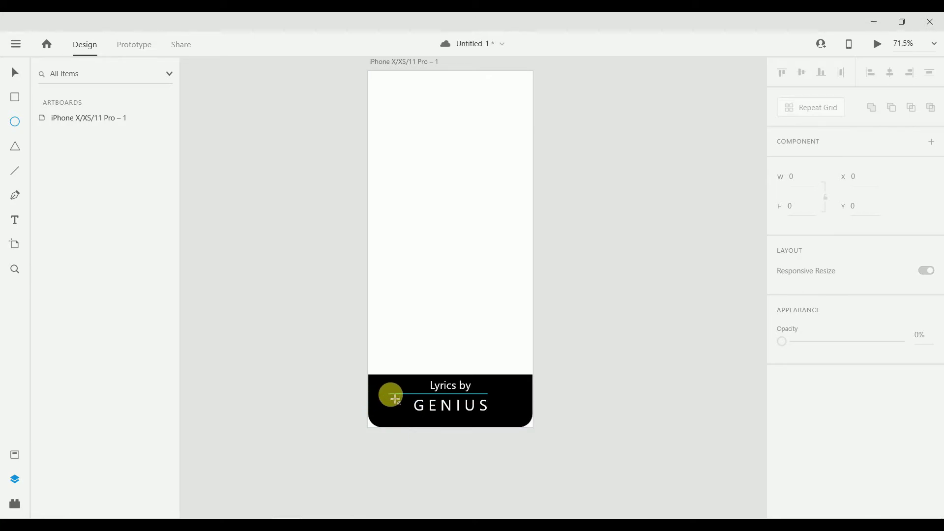
left_click_drag(382, 391, 408, 426)
left_click(809, 495)
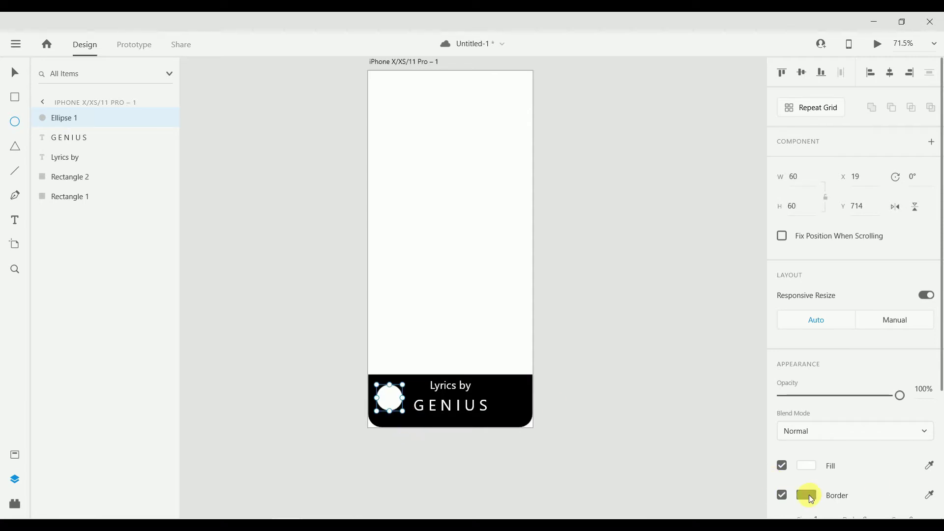
left_click(805, 466)
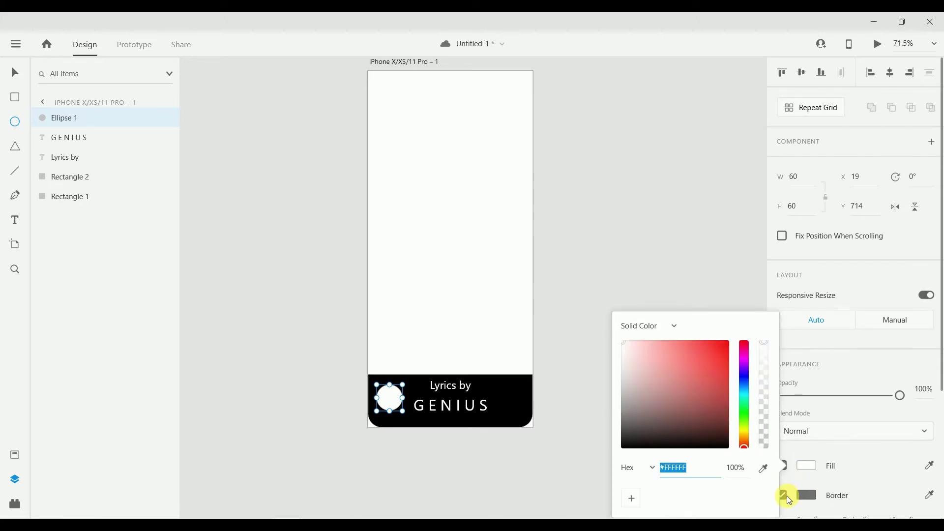
left_click(742, 435)
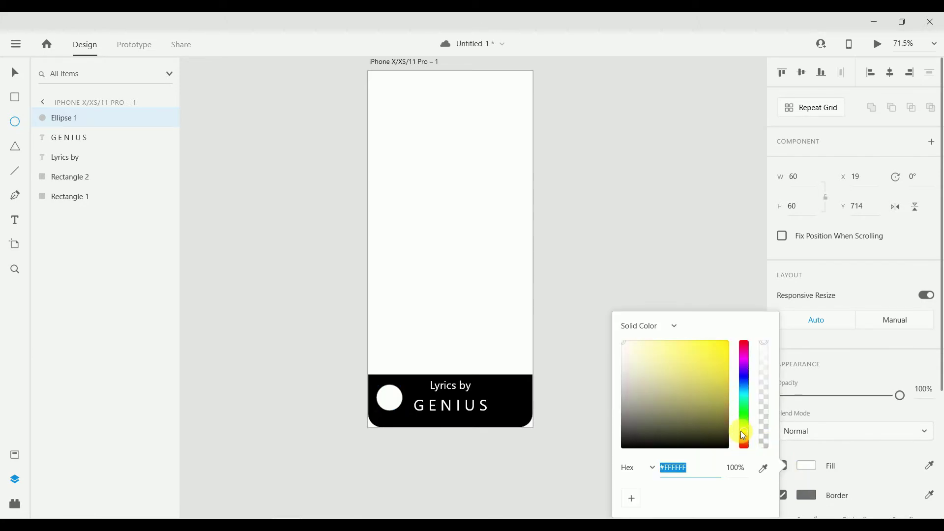
left_click_drag(682, 359, 737, 331)
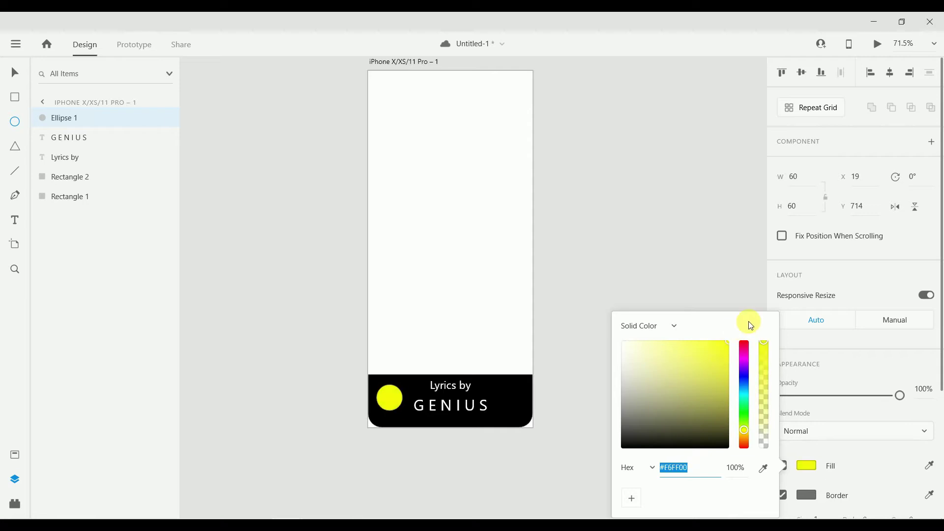
left_click(769, 500)
left_click(780, 496)
Insert the Awesome microphone icon from the Icons 4 Design plugin, fit it inside the yellow circle at about 30 by 43.5, and save the document
left_click(15, 503)
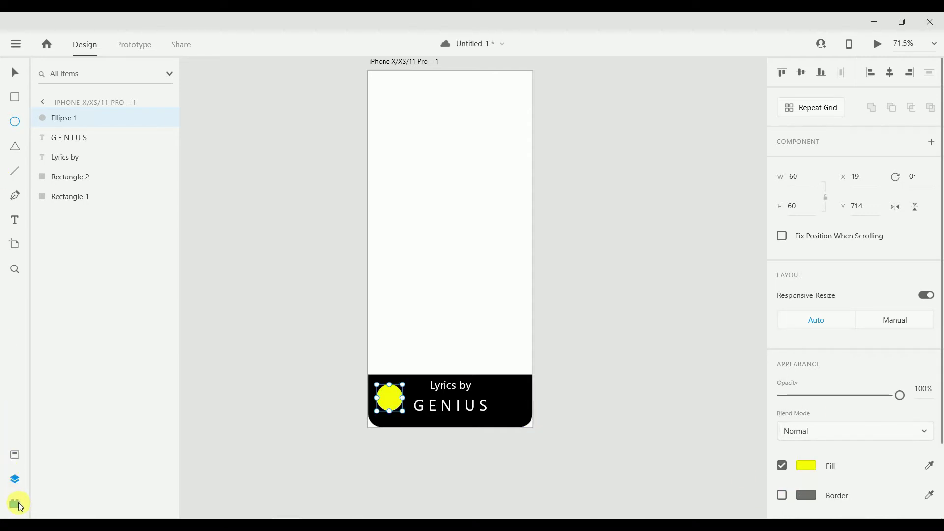
left_click(86, 136)
type("m")
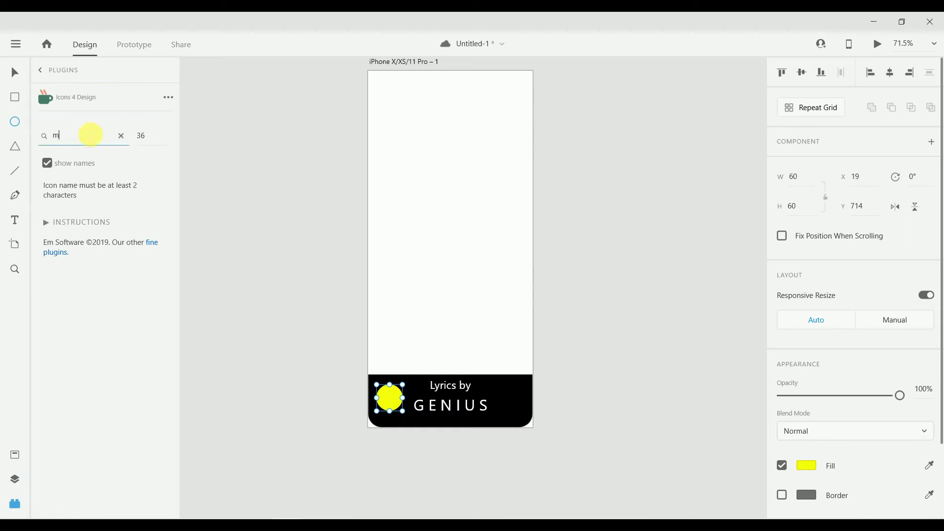
type("icrop")
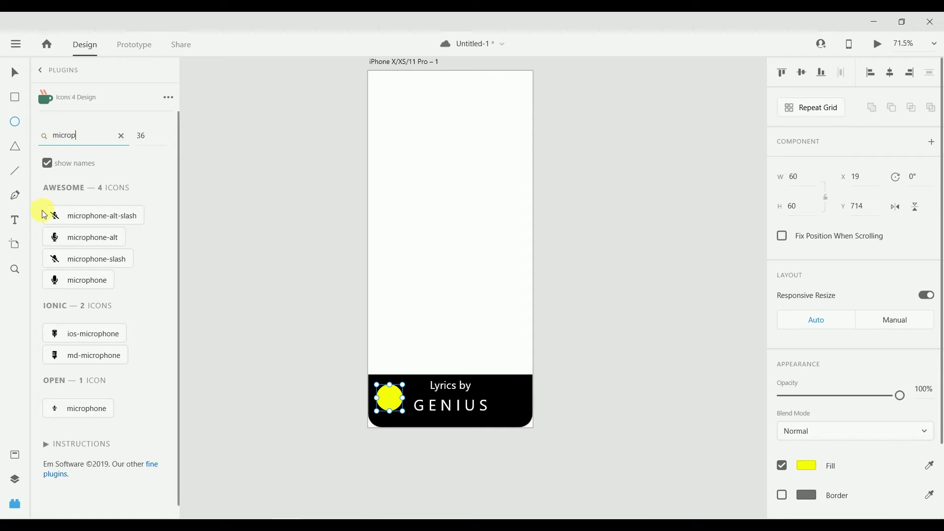
left_click(87, 283)
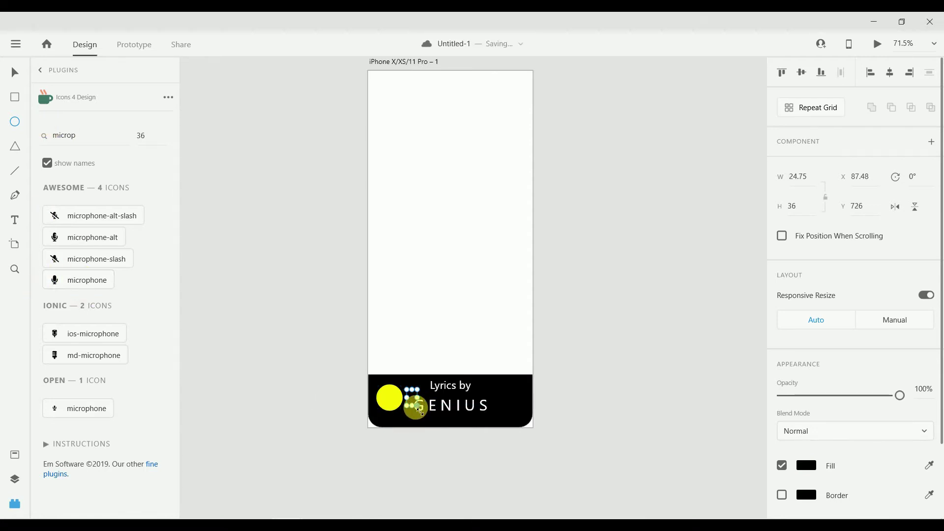
left_click_drag(418, 407, 392, 400)
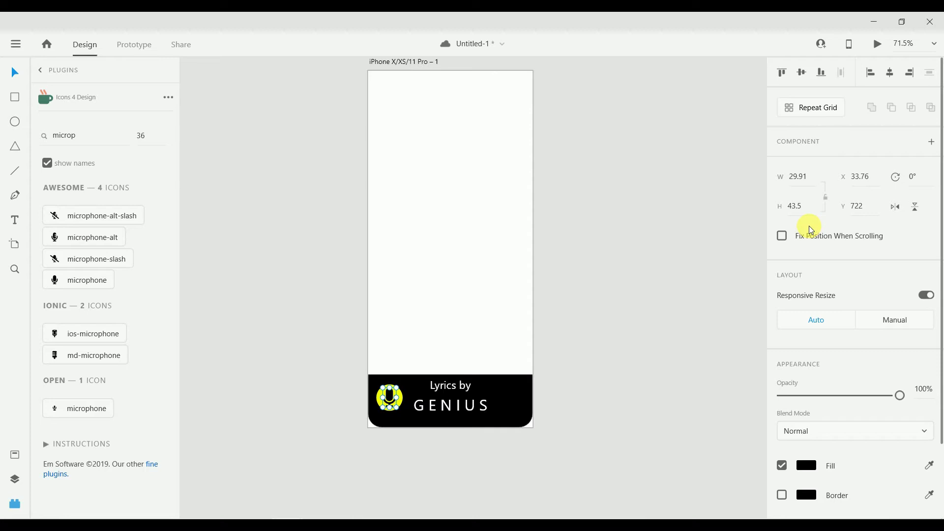
left_click(684, 222)
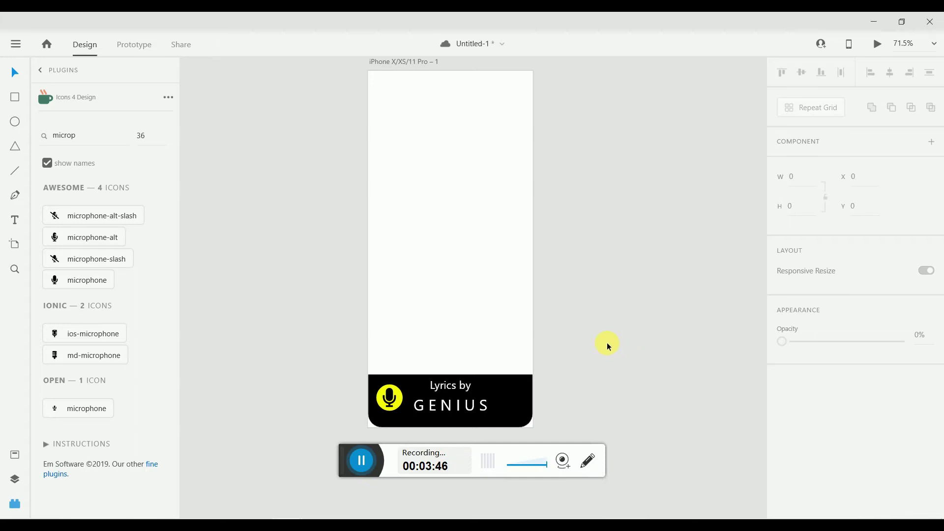
key("ctrl+s")
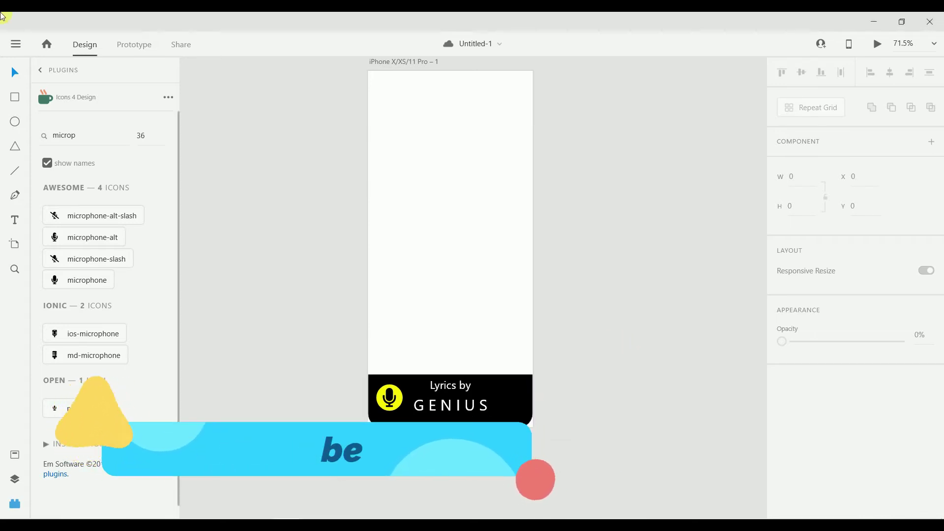
Draw a circle of about 61 by 61 at the right end of the black bar, level with the microphone circle
left_click(16, 120)
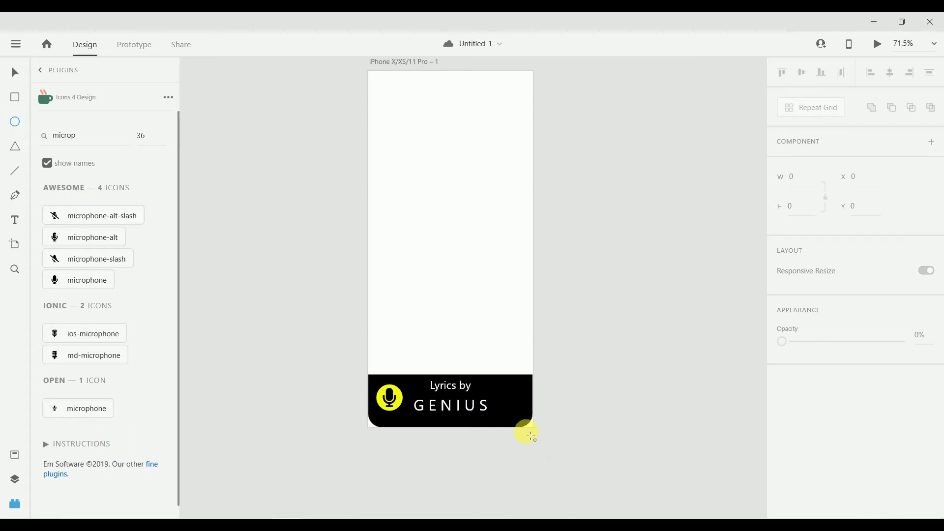
mouse_move(502, 389)
left_mouse_down()
mouse_move(532, 429)
mouse_move(511, 403)
left_mouse_up()
key("v")
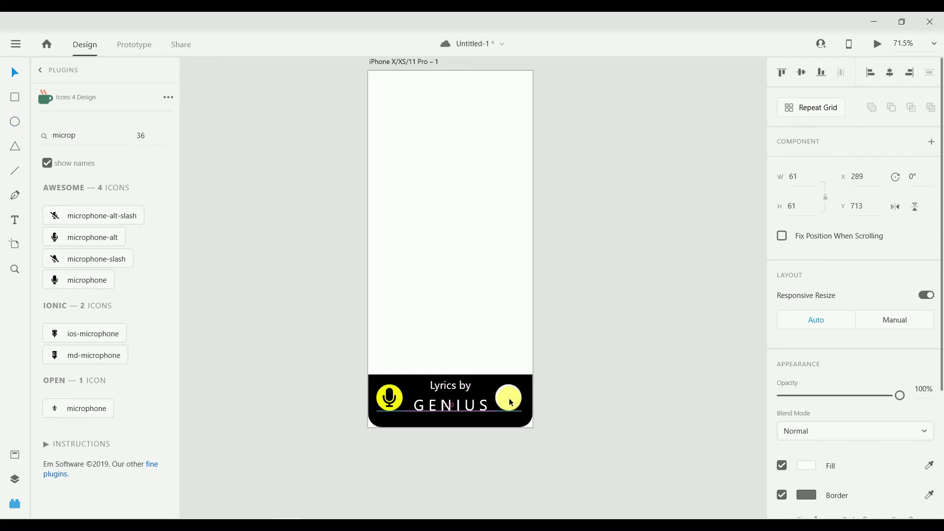
Give the right-hand circle a black (#000000) fill and a white border of size 3
scroll(792, 427, "down", 3)
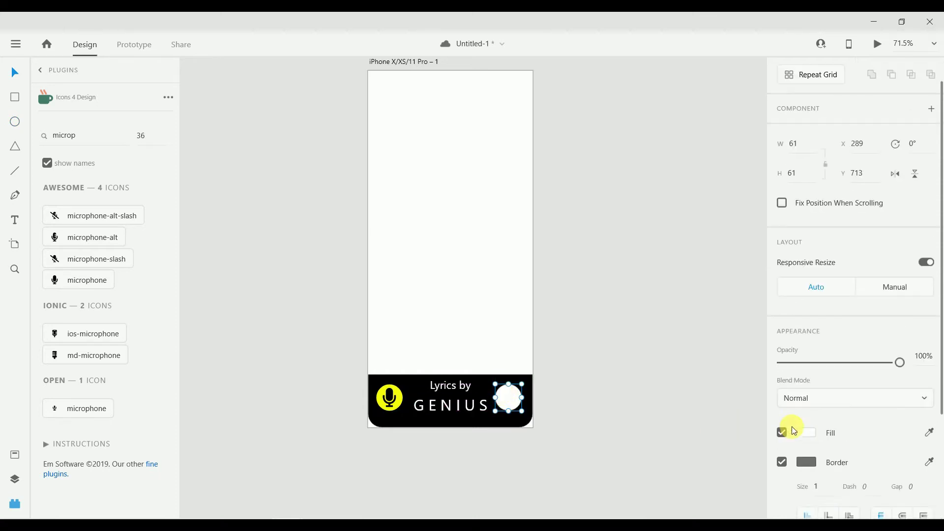
left_click(804, 427)
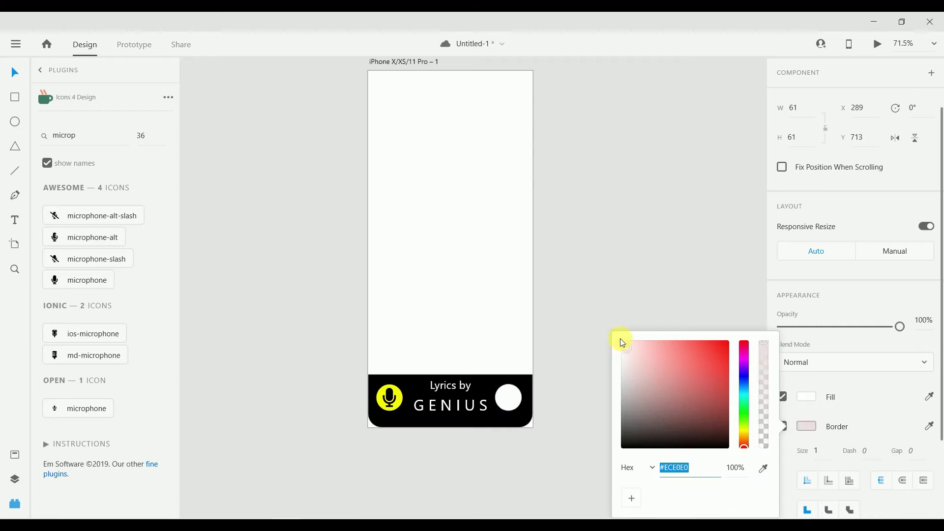
left_click(806, 397)
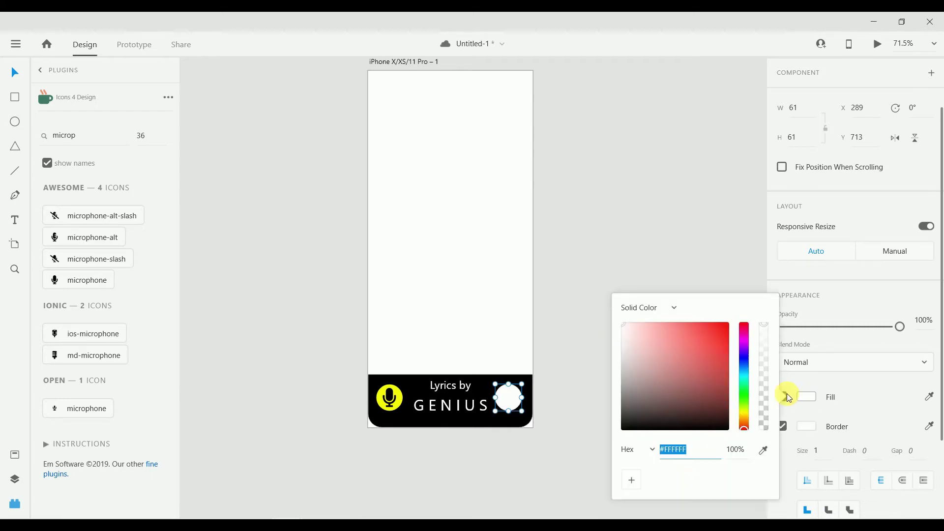
type("000000")
key("Return")
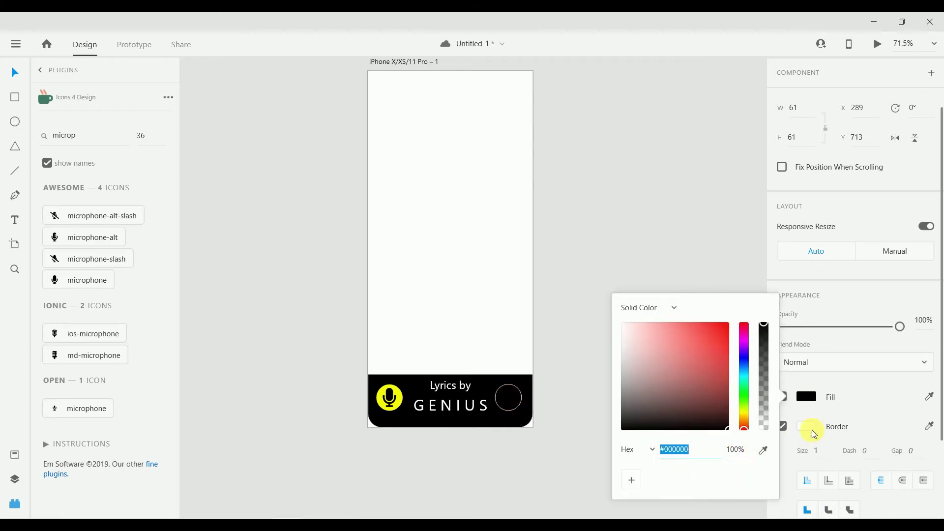
left_click(816, 451)
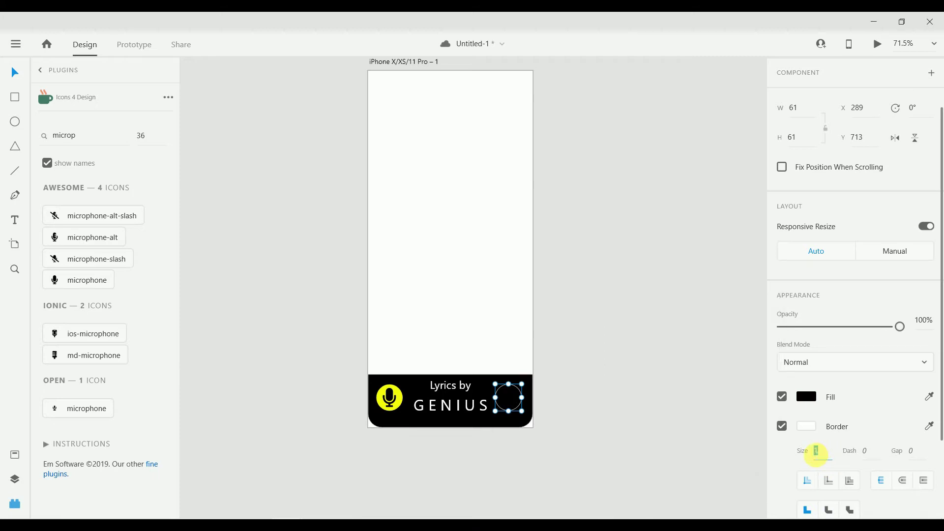
key("Return")
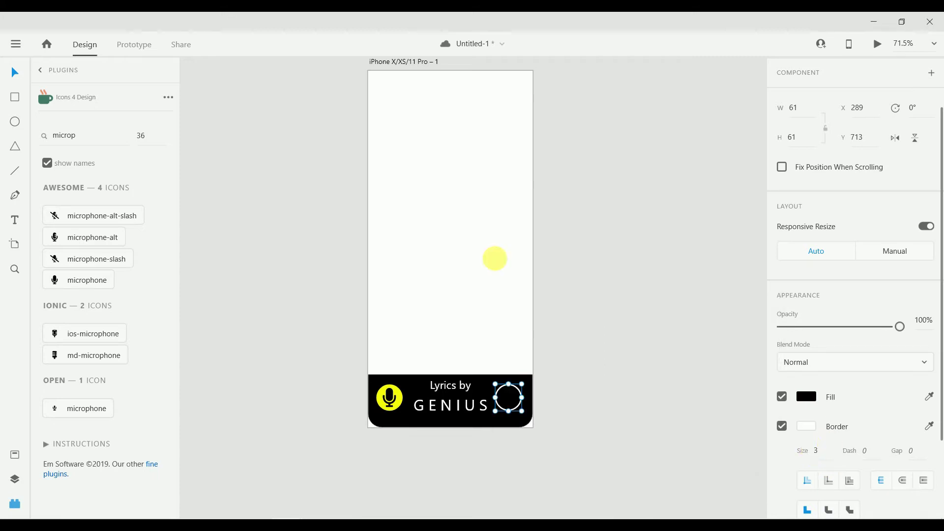
Insert the Material playlist-play icon from Icons 4 Design beside the right-hand circle, scaled to about 58.6 by 41
left_click(87, 143)
left_click_drag(53, 136, 92, 143)
type("playlist")
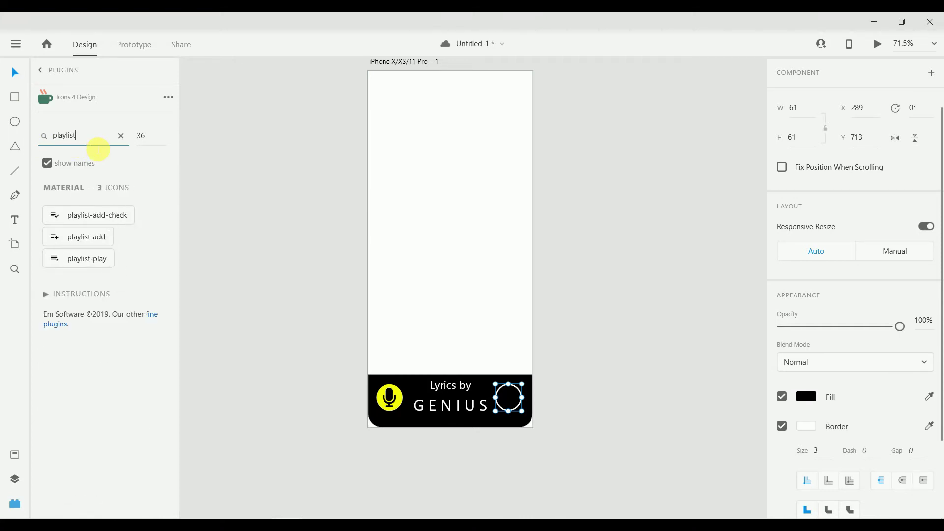
left_click(76, 261)
left_click_drag(539, 401, 555, 421)
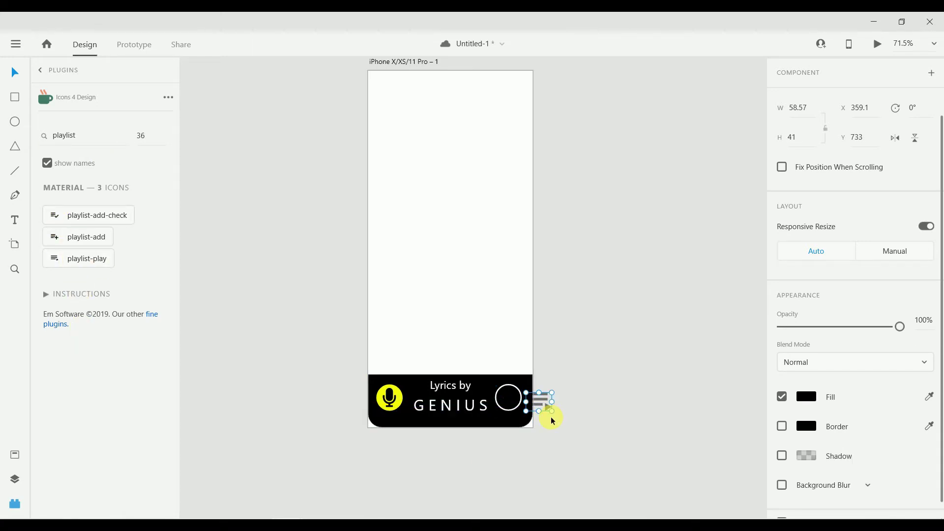
Give the playlist icon a white (#FFFFFF) fill
left_click(798, 396)
left_click_drag(664, 366, 621, 302)
left_click_drag(592, 330, 592, 331)
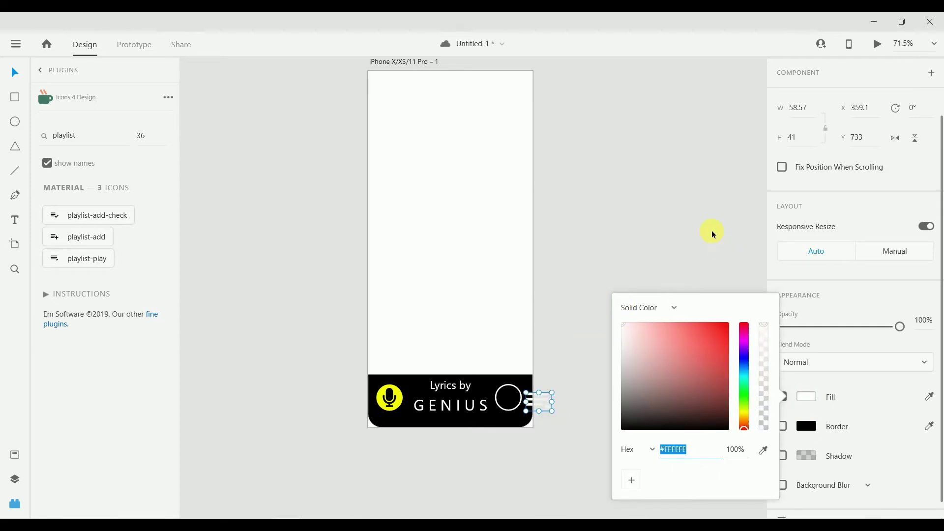
left_click(711, 233)
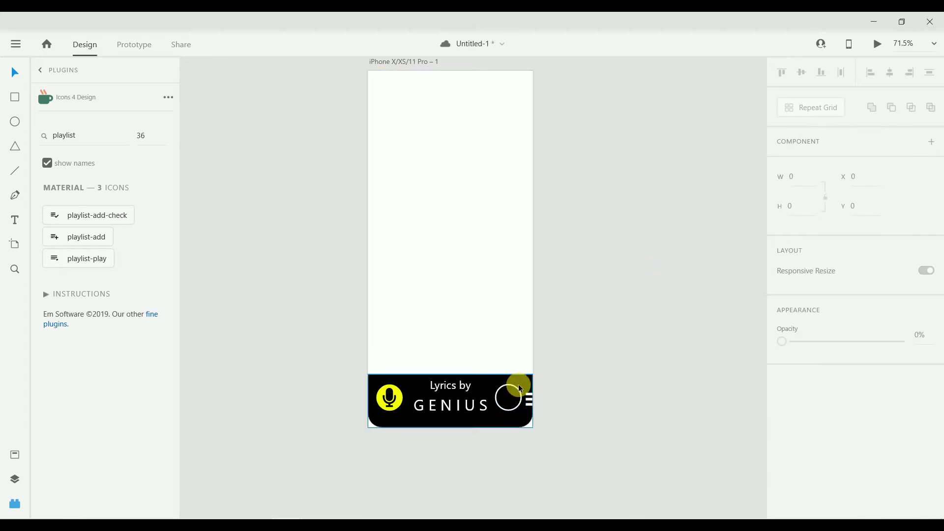
Move the white playlist icon into the right-hand circle and scale it down to fit centred inside
left_click_drag(530, 396, 510, 403)
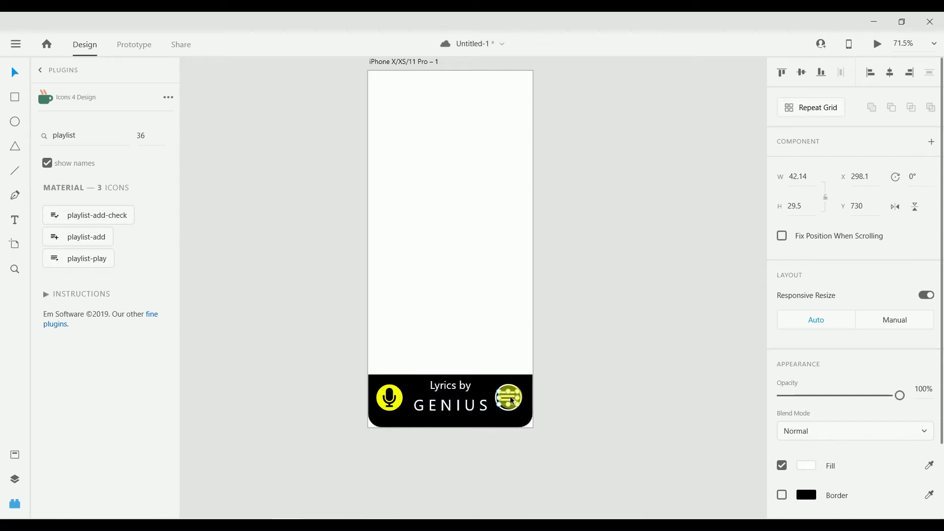
left_click(602, 370)
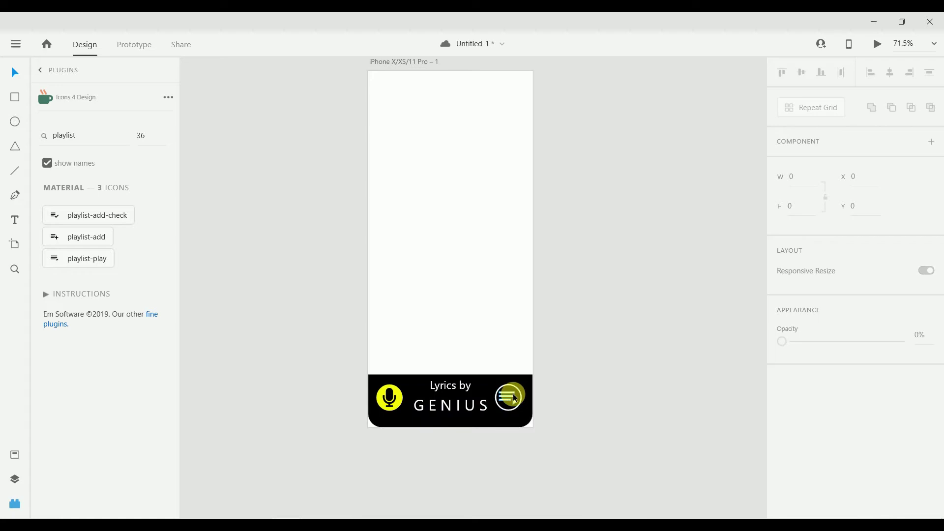
left_click(503, 399)
mouse_move(495, 411)
left_mouse_down()
mouse_move(511, 409)
mouse_move(508, 401)
left_mouse_up()
key("ctrl+z")
left_click(609, 386)
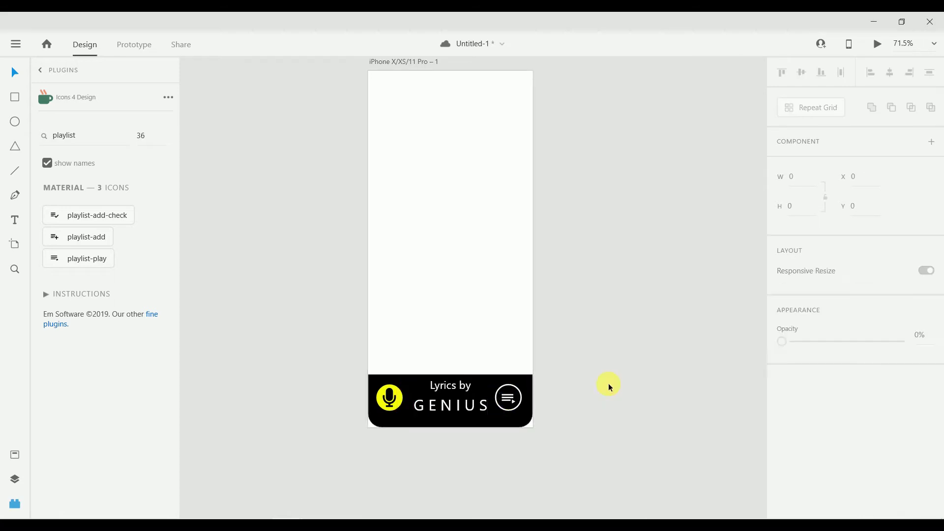
Round the corners of the white panel above the black bar to a radius of 39 and turn on its border
left_click(472, 241)
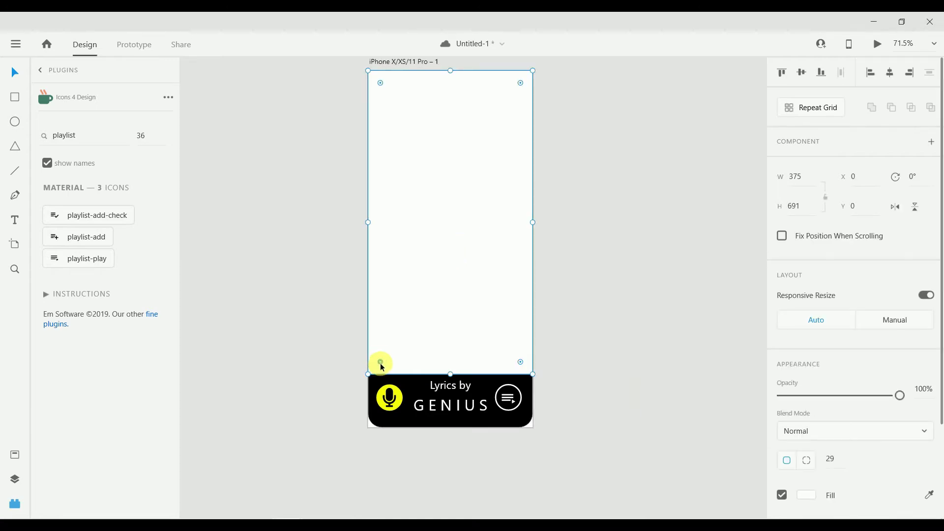
left_click_drag(381, 364, 383, 360)
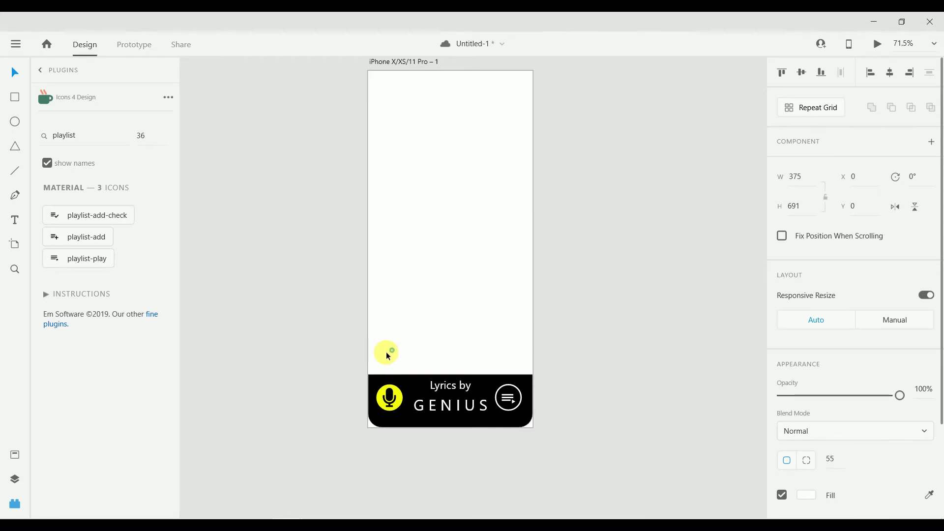
left_click_drag(385, 355, 382, 359)
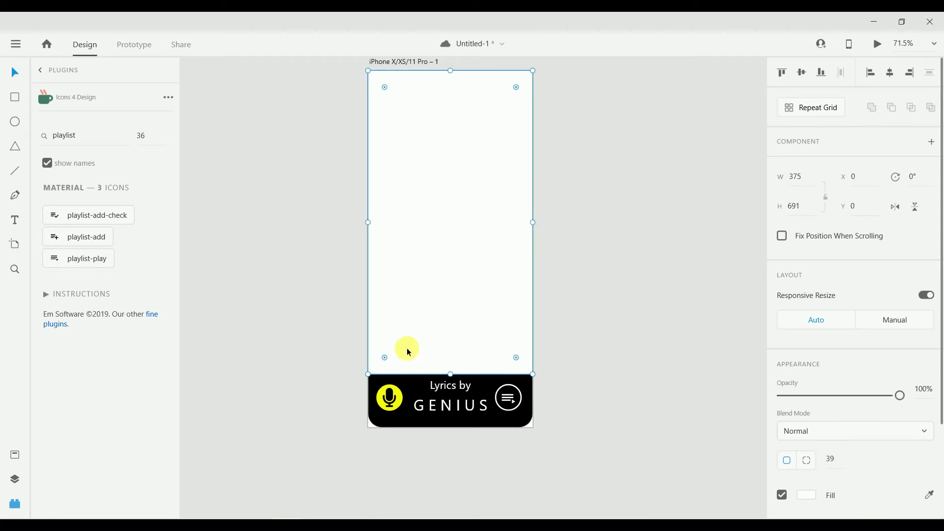
scroll(847, 466, "down", 3)
left_click(782, 455)
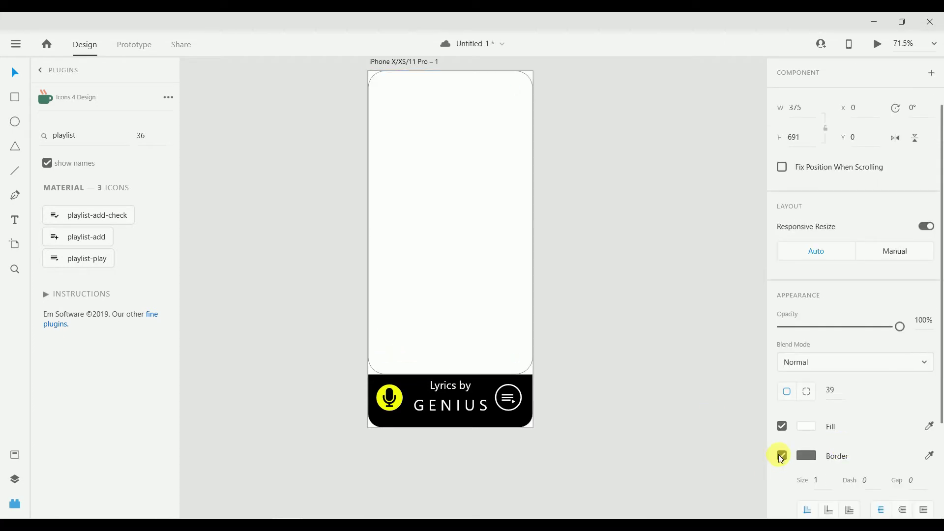
Bring the white panel to the front and move it down to Y 12 so it overlaps the black bar
mouse_move(462, 287)
left_mouse_down()
mouse_move(462, 295)
mouse_move(461, 287)
left_mouse_up()
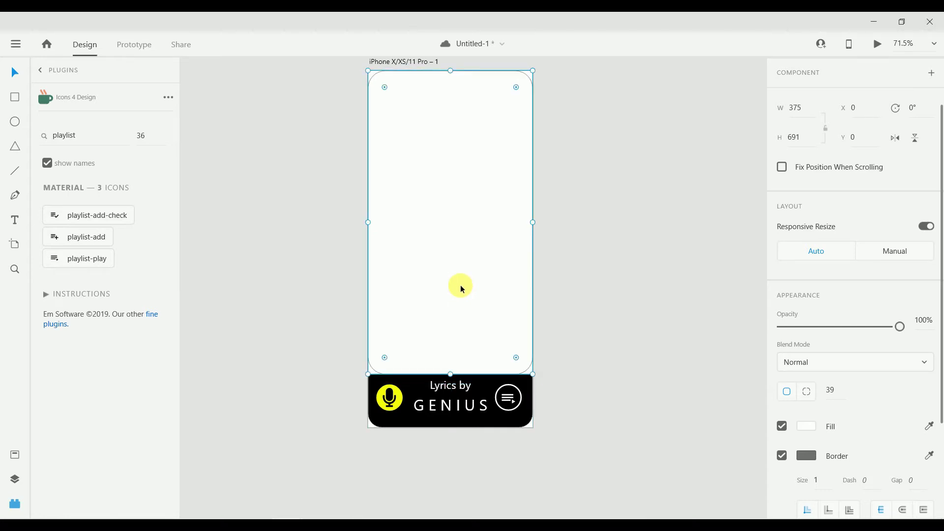
right_click(462, 289)
mouse_move(561, 343)
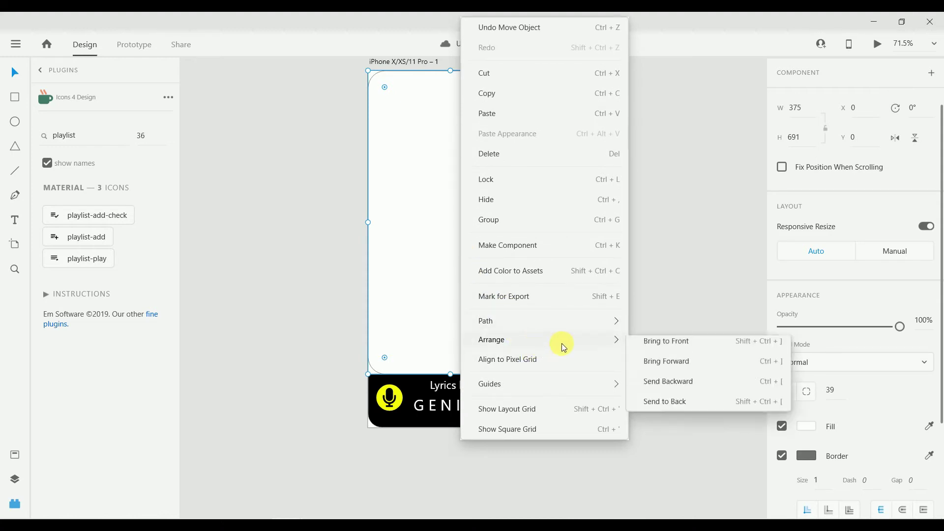
left_click(653, 344)
left_click_drag(452, 267, 453, 269)
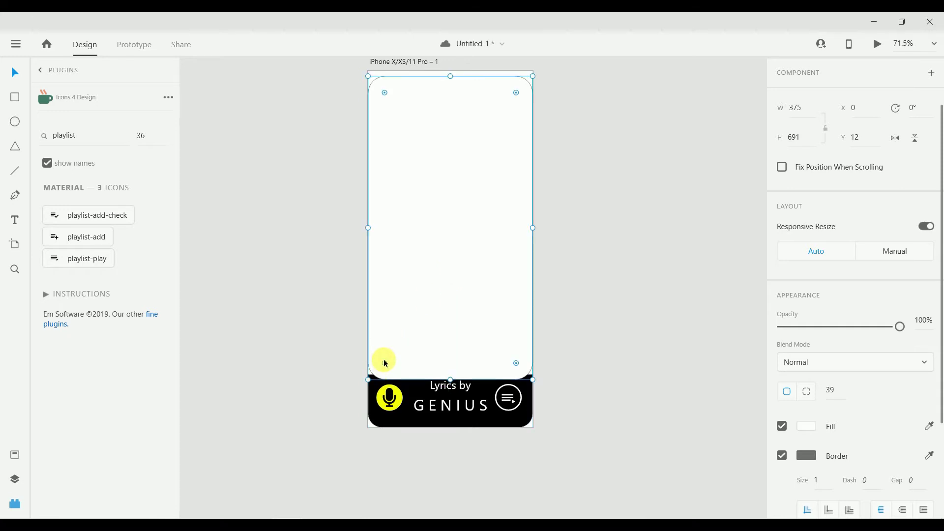
Extend the top edge of the black bar upward behind the white panel's rounded lower corners
left_click(378, 392)
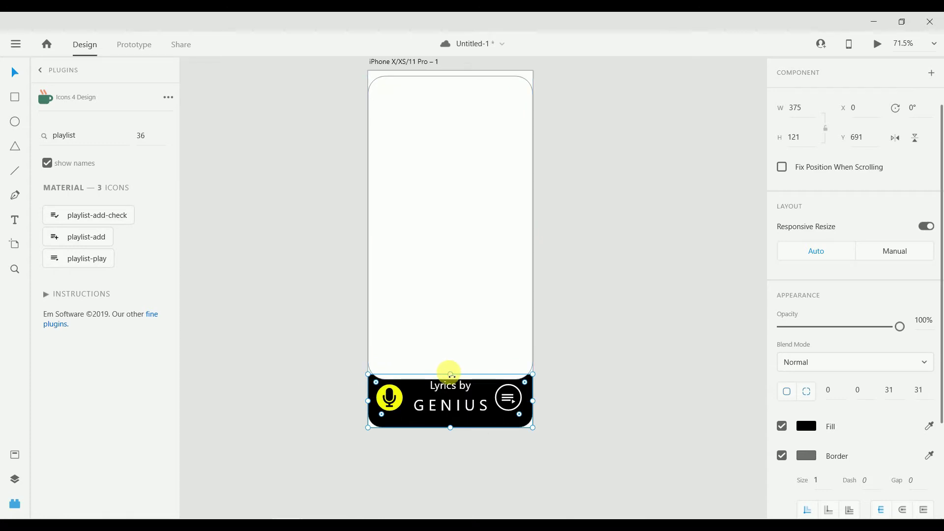
left_click_drag(450, 375, 452, 368)
left_click(644, 299)
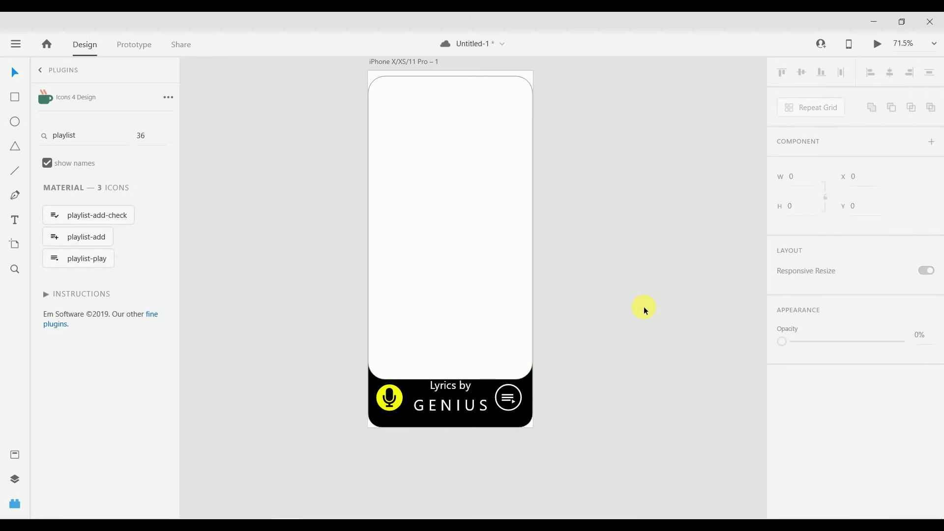
Move the white panel up to Y 6 and stretch its top edge to the top of the artboard
left_click(492, 236)
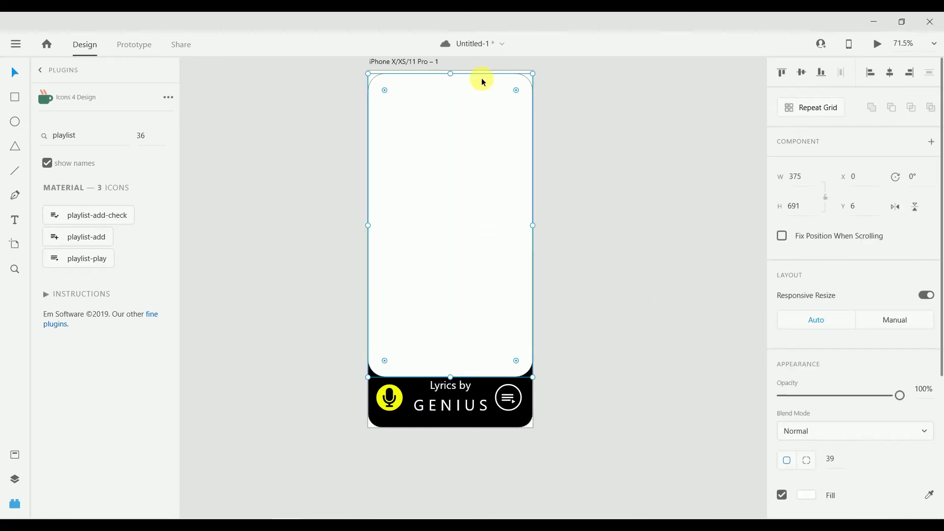
left_click_drag(453, 74, 453, 70)
left_click(578, 157)
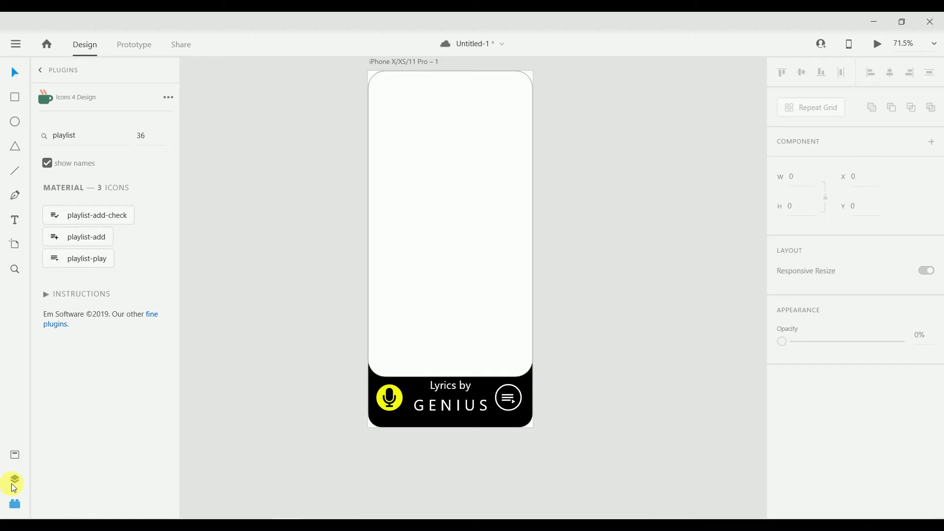
Add the text "Songs" at the top of the white panel and give it a black (#000000) fill
left_click(15, 220)
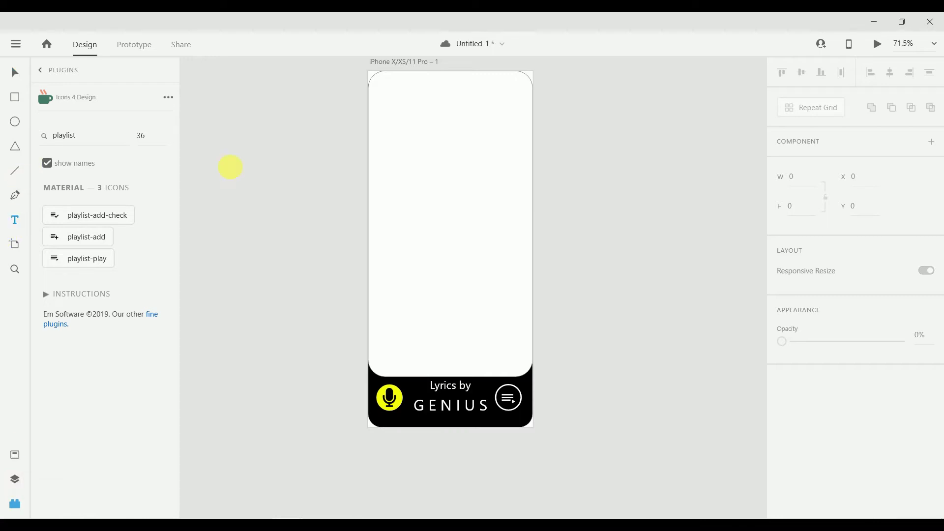
left_click(427, 86)
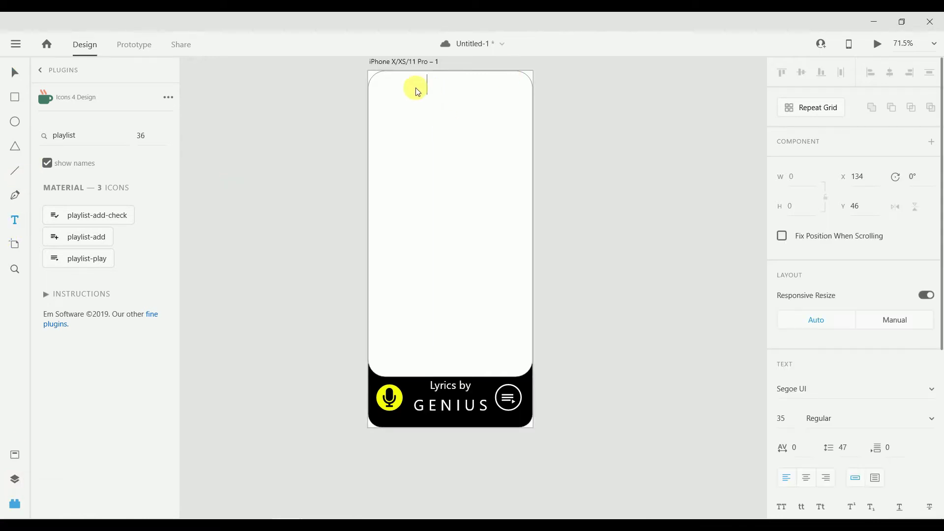
type("Songs")
key("ctrl+a")
scroll(804, 420, "down", 8)
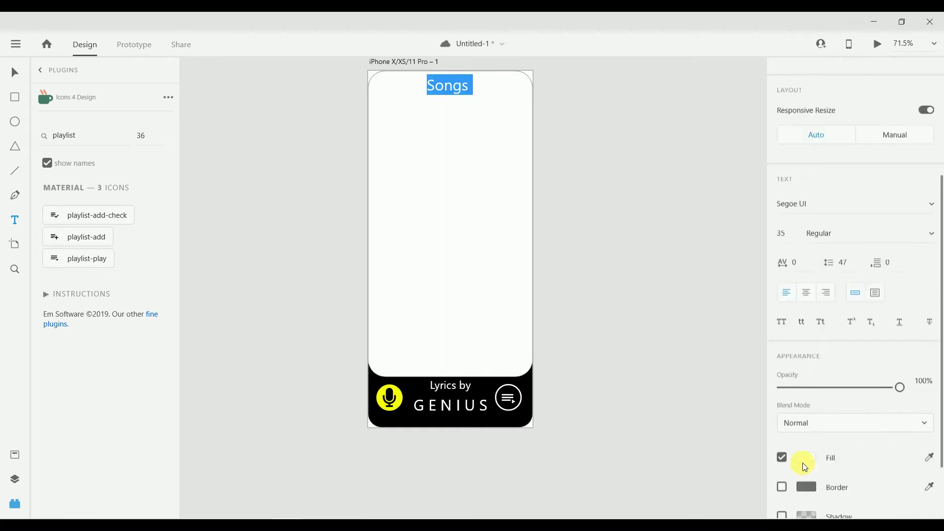
left_click(806, 435)
type("000000")
key("Return")
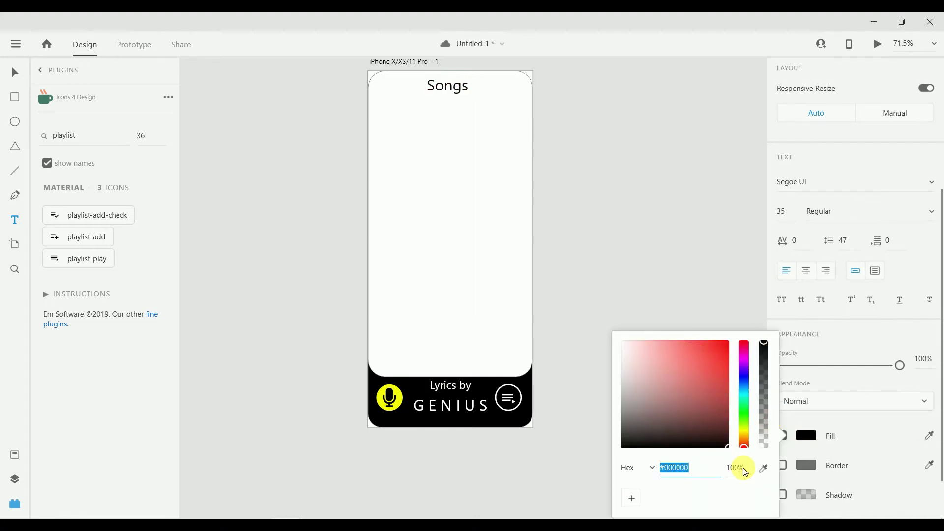
left_click(681, 245)
Restyle the "Songs" title as size 21 Semibold and centre it near the panel's top at about X 159, Y 15
left_click(448, 97)
left_click_drag(447, 97, 449, 92)
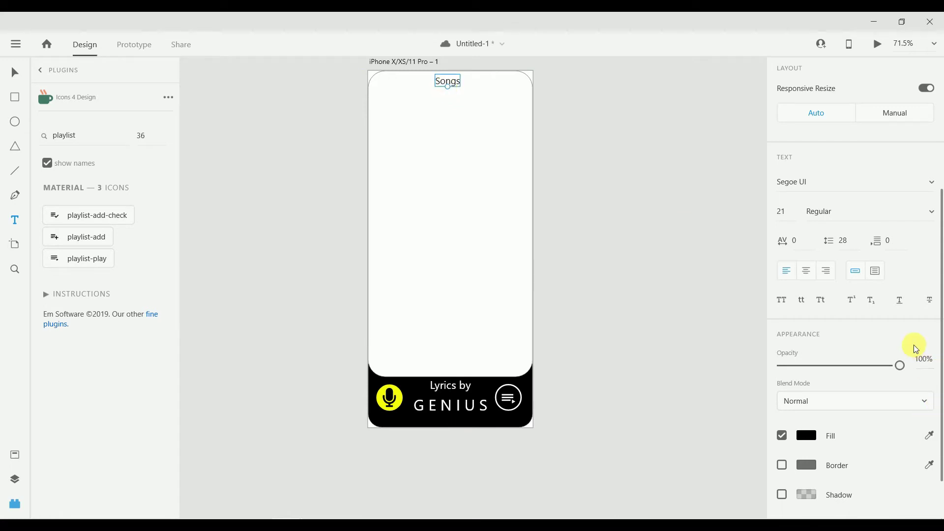
scroll(916, 348, "down", 2)
scroll(927, 369, "up", 5)
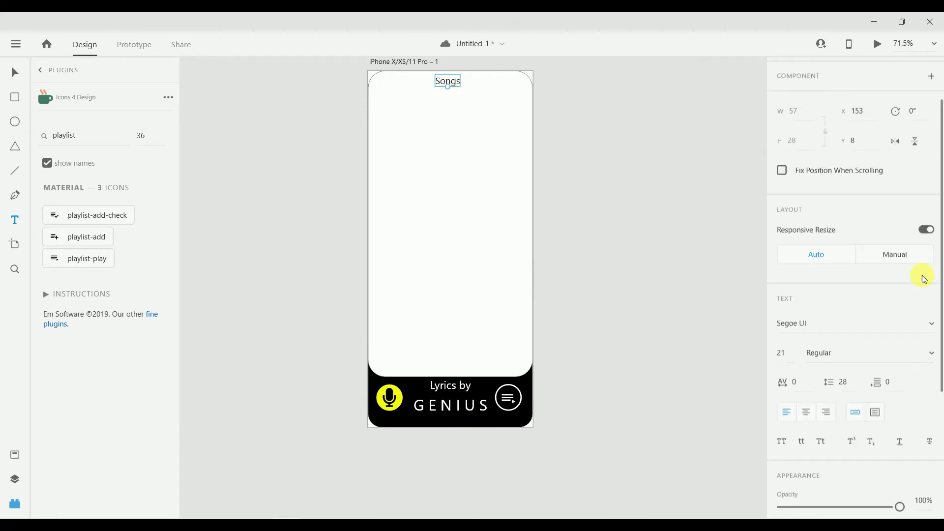
left_click(929, 361)
left_click(845, 406)
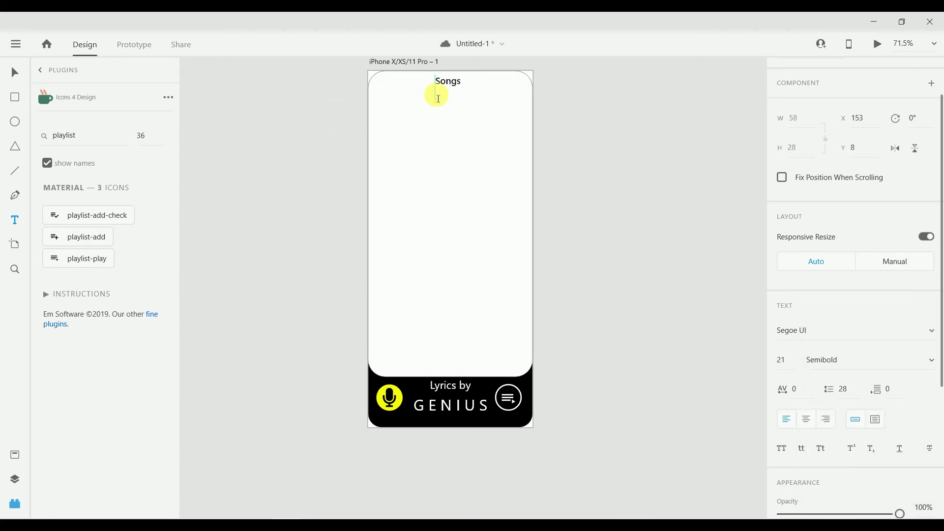
left_click_drag(457, 82, 450, 89)
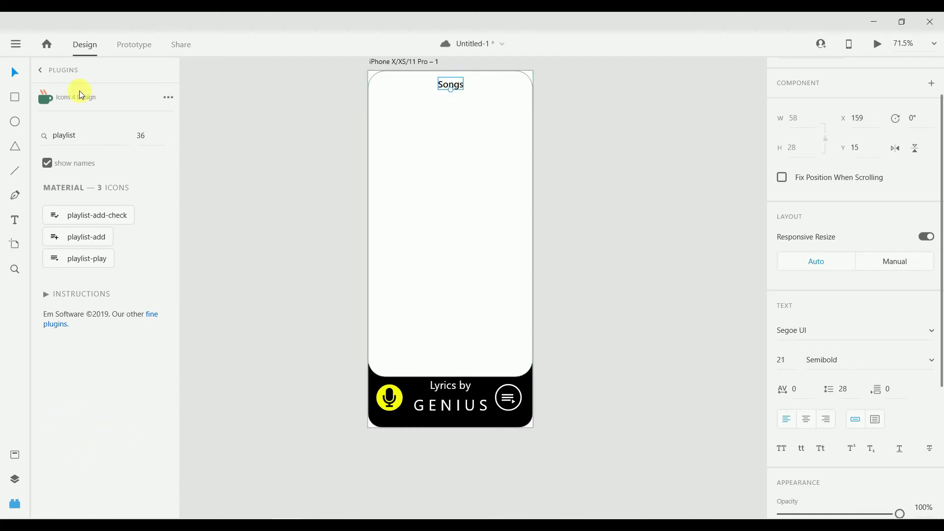
Insert the Awesome arrow-left icon in the panel's upper-left corner, level with the title, at about 20.6 by 20
double_click(86, 136)
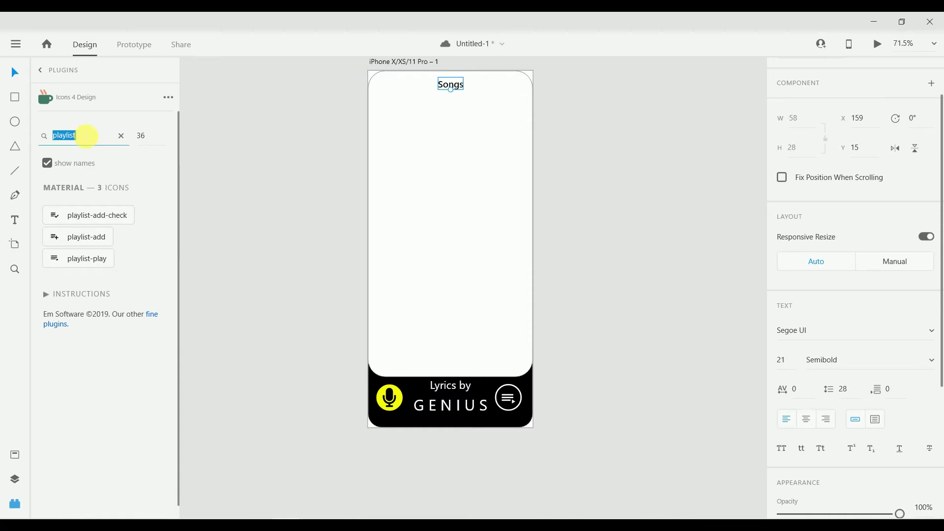
type("arrow")
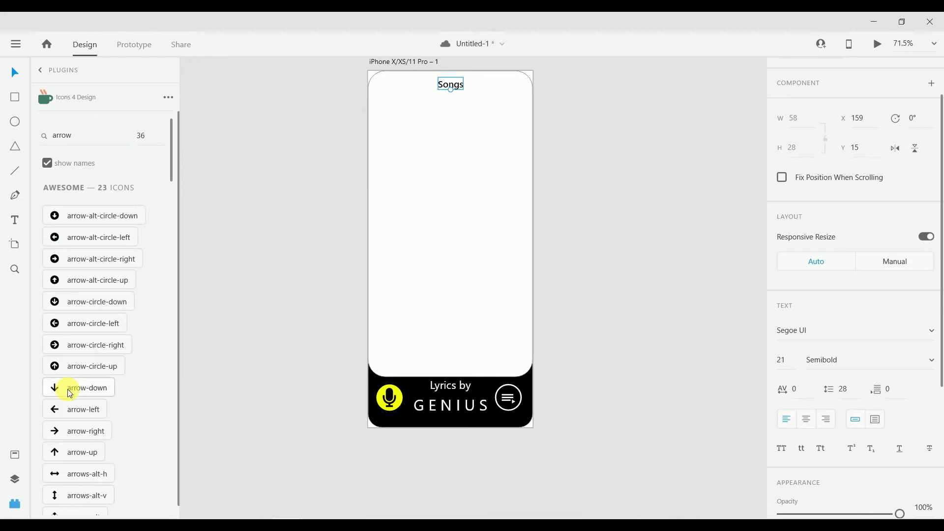
left_click(83, 409)
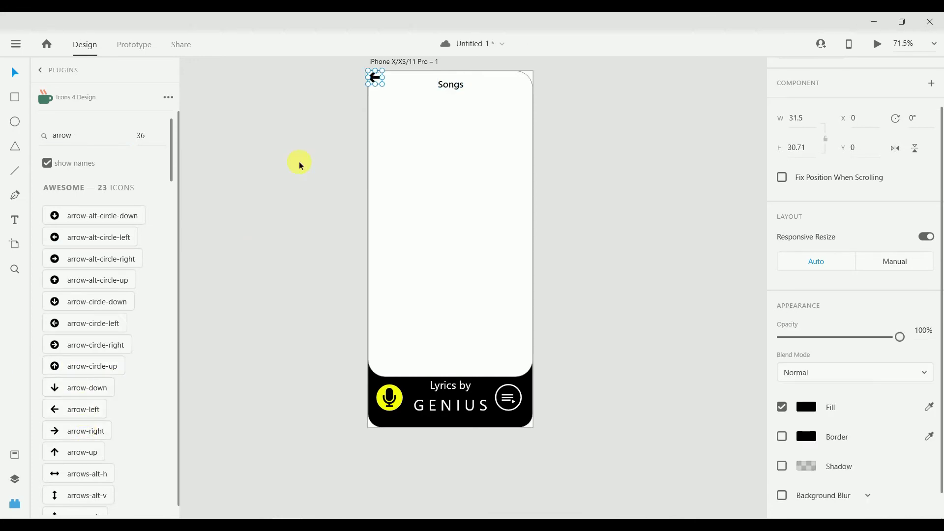
mouse_move(375, 81)
left_mouse_down()
mouse_move(390, 99)
mouse_move(381, 87)
left_mouse_up()
left_click(381, 82)
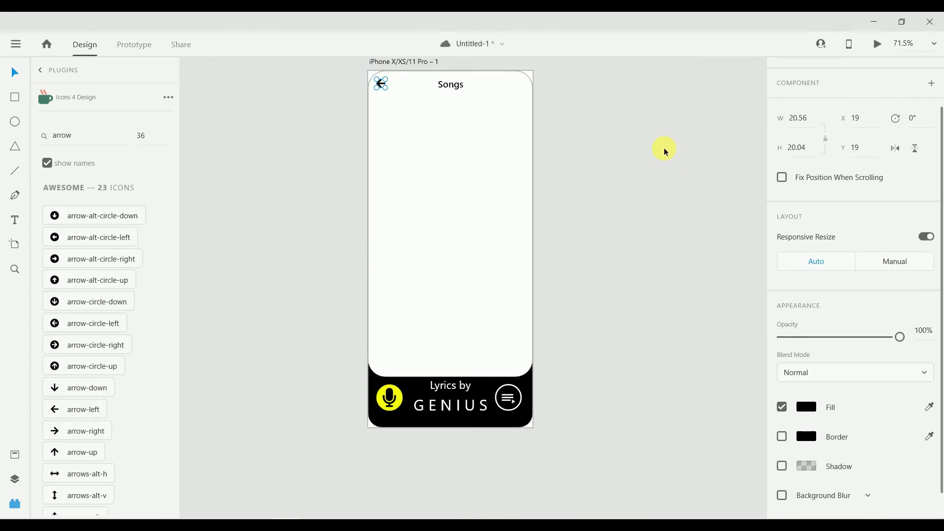
left_click(663, 148)
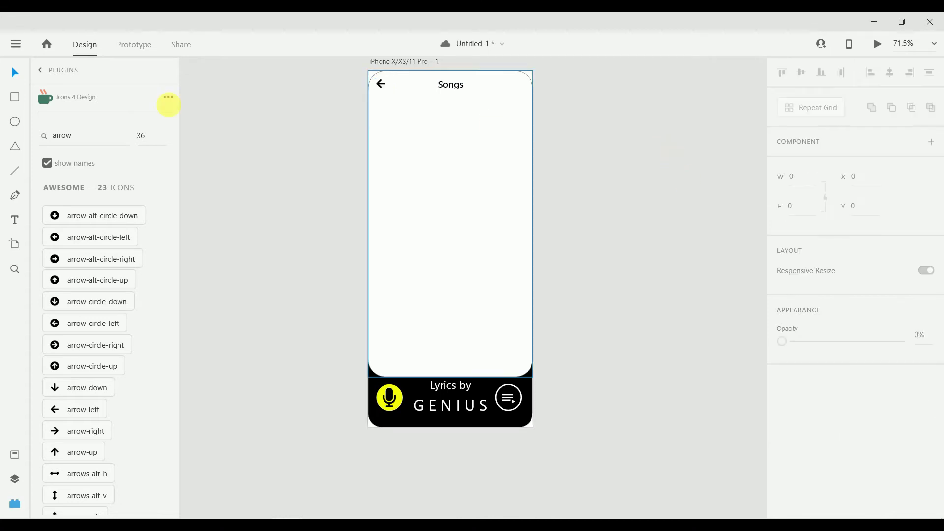
Search the icon plugin for "more" and insert the Feather more-horizontal icon
left_click(80, 135)
double_click(80, 135)
type("more")
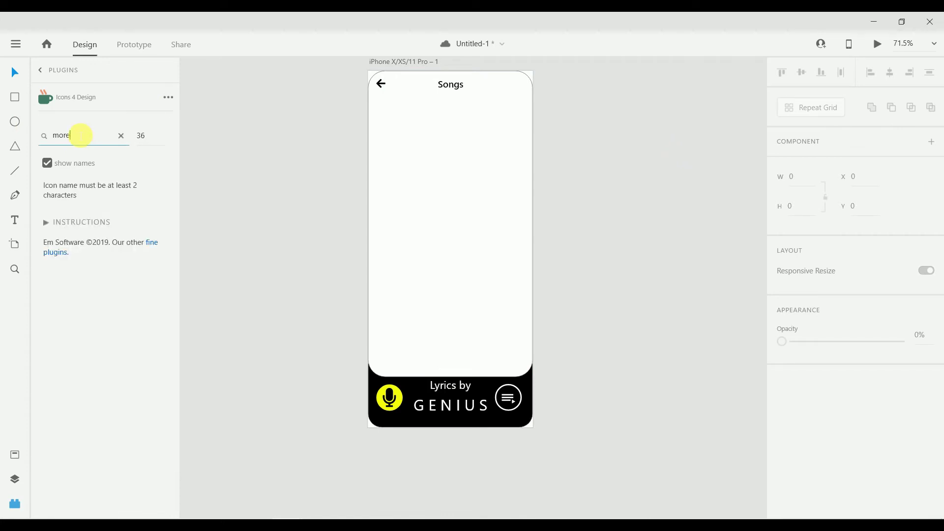
key("Return")
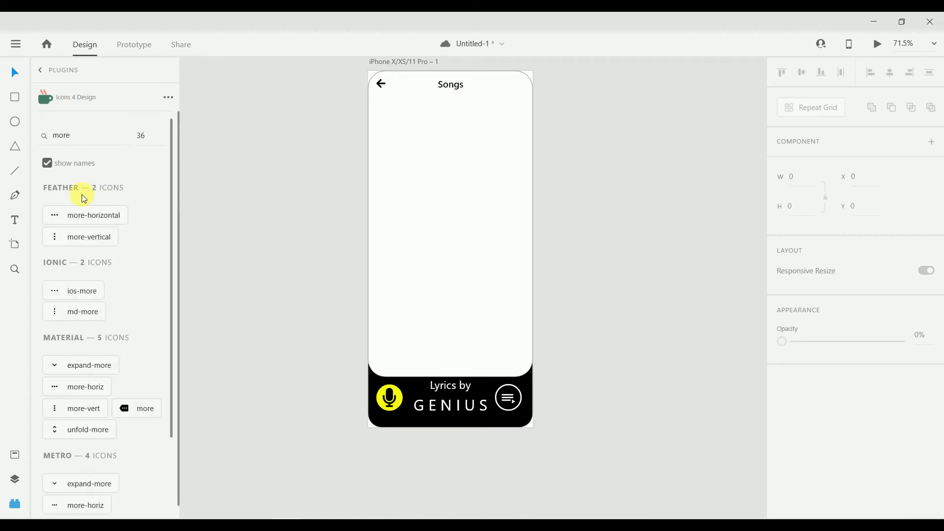
left_click(67, 218)
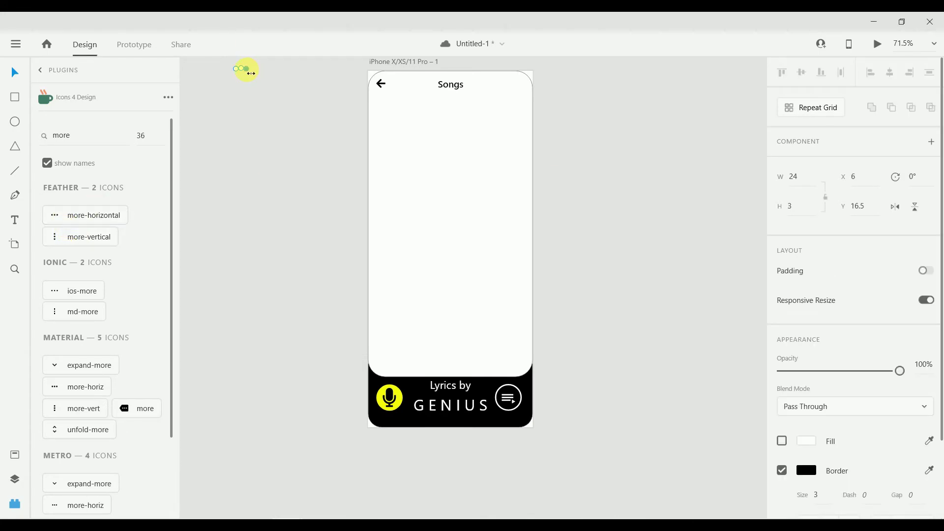
Widen the three-dot icon to about 25 and place it in the panel's upper-right corner at about X 298, Y 32.5
left_click_drag(251, 73, 256, 73)
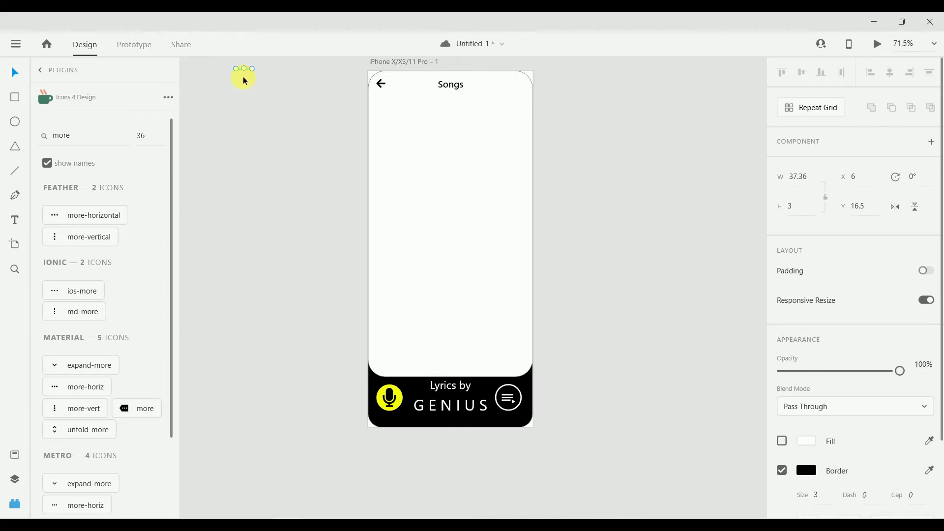
mouse_move(248, 69)
left_mouse_down()
mouse_move(285, 82)
mouse_move(369, 379)
mouse_move(296, 89)
mouse_move(250, 66)
mouse_move(274, 107)
mouse_move(238, 112)
mouse_move(252, 72)
left_mouse_up()
left_click(251, 78)
left_click_drag(251, 73, 503, 90)
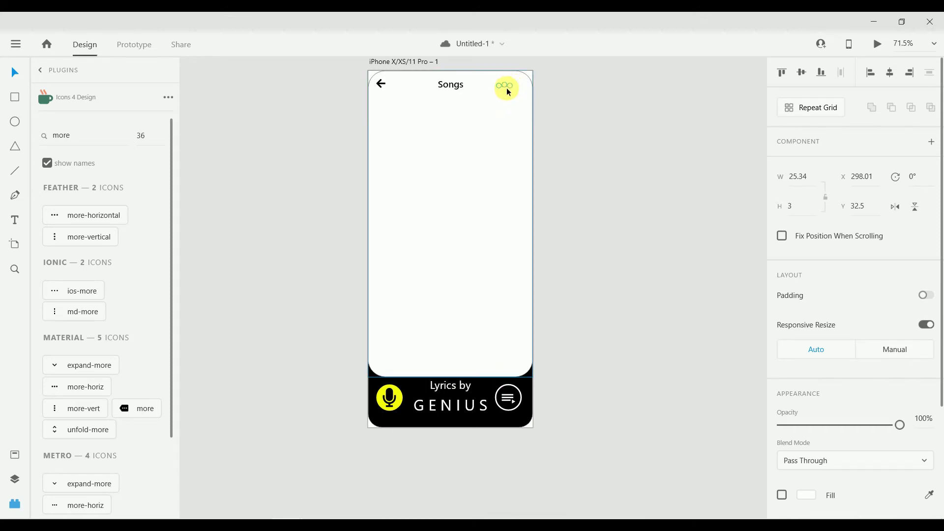
double_click(507, 90)
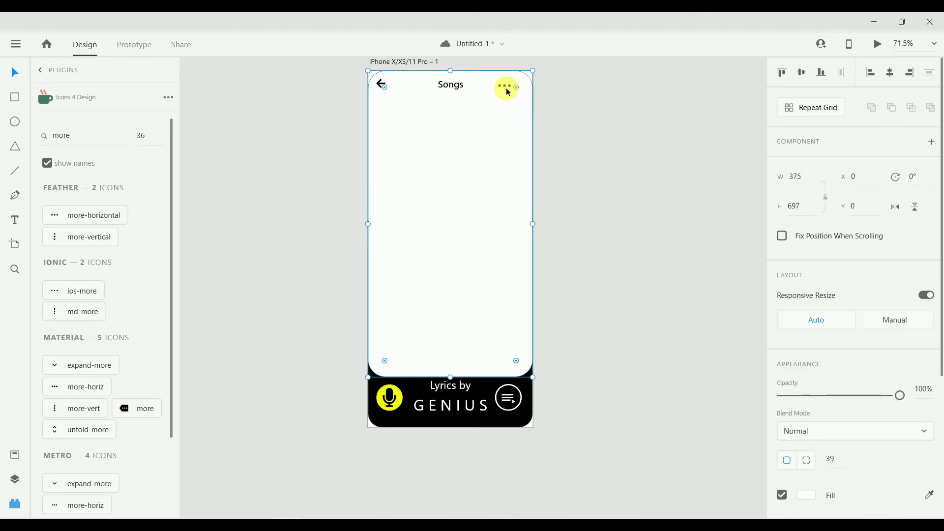
left_click(618, 108)
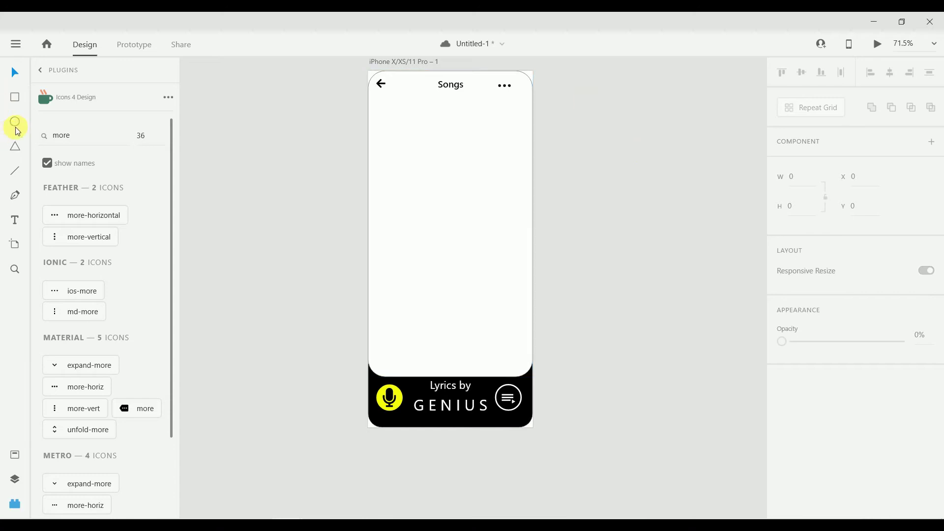
Draw a rounded rectangle about 301 by 377 with corner radius 31, centred below the "Songs" header at X 37, Y 87
left_click(15, 97)
left_click(15, 479)
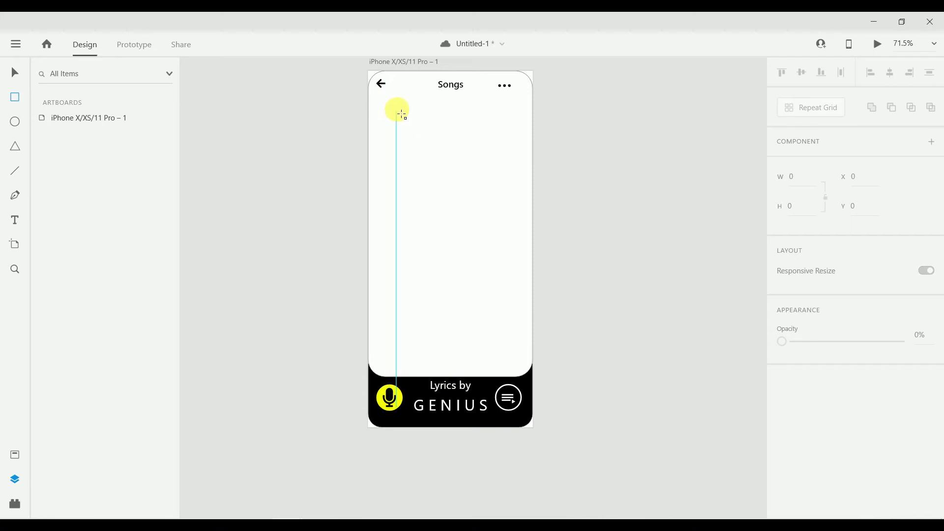
left_click_drag(400, 114, 521, 280)
left_click_drag(394, 194, 386, 197)
left_click_drag(391, 265, 398, 265)
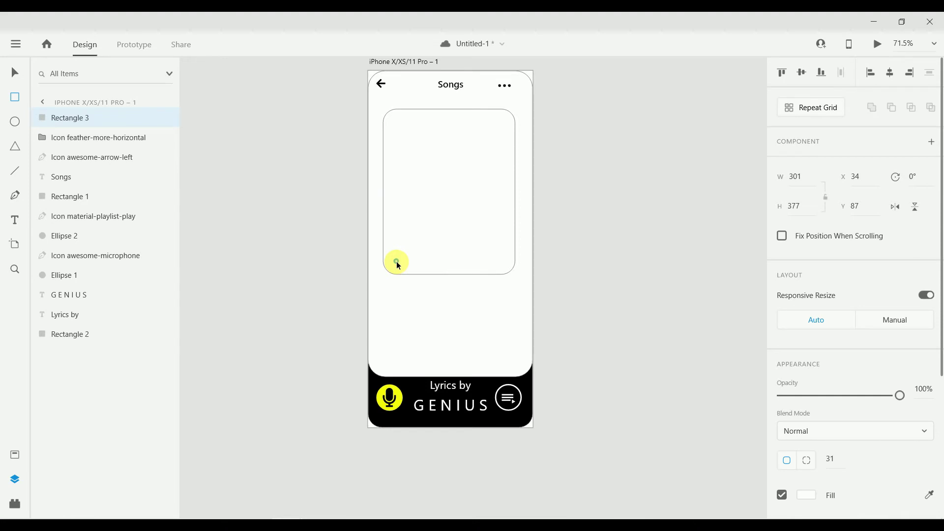
key("v")
left_click_drag(439, 175, 438, 180)
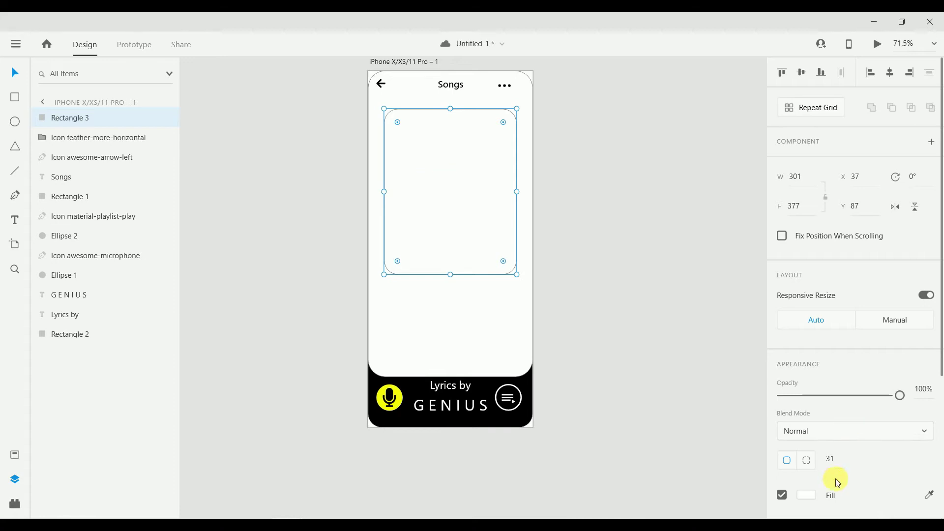
Fill the rounded rectangle with the headphones-man-music-person image from New folder (2)
scroll(831, 477, "down", 3)
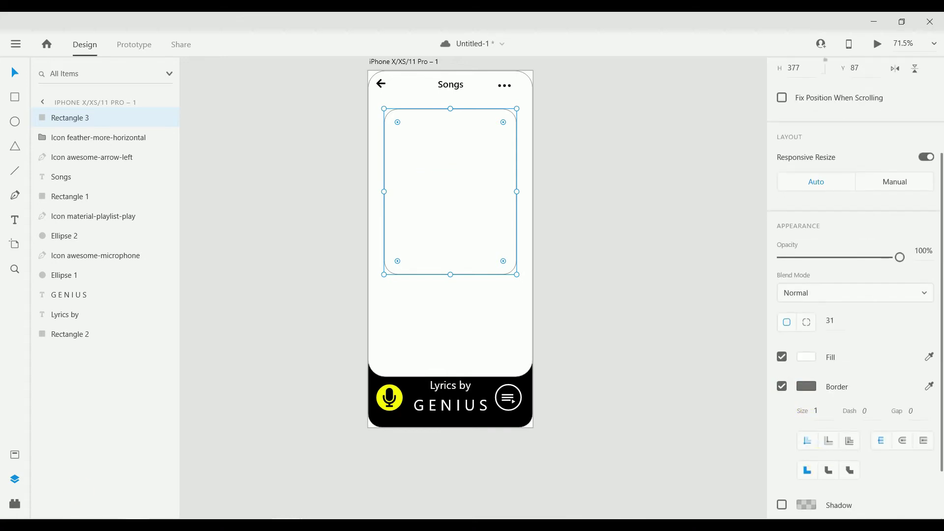
key("alt+Tab")
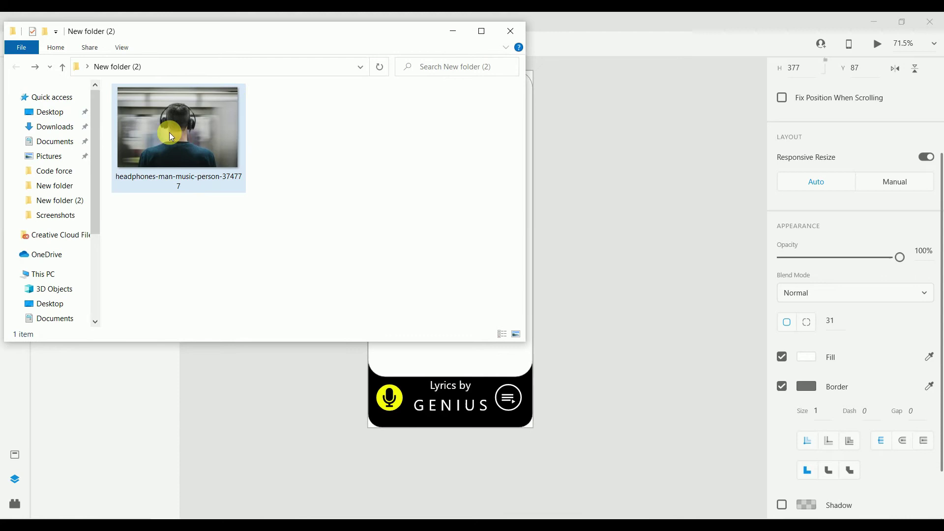
left_click_drag(323, 36, 277, 324)
left_click_drag(123, 411, 442, 181)
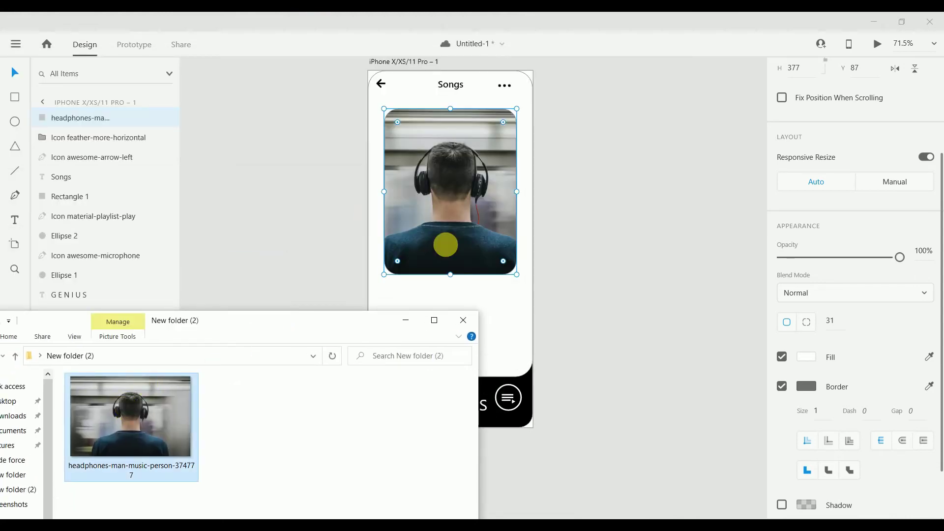
left_click(406, 320)
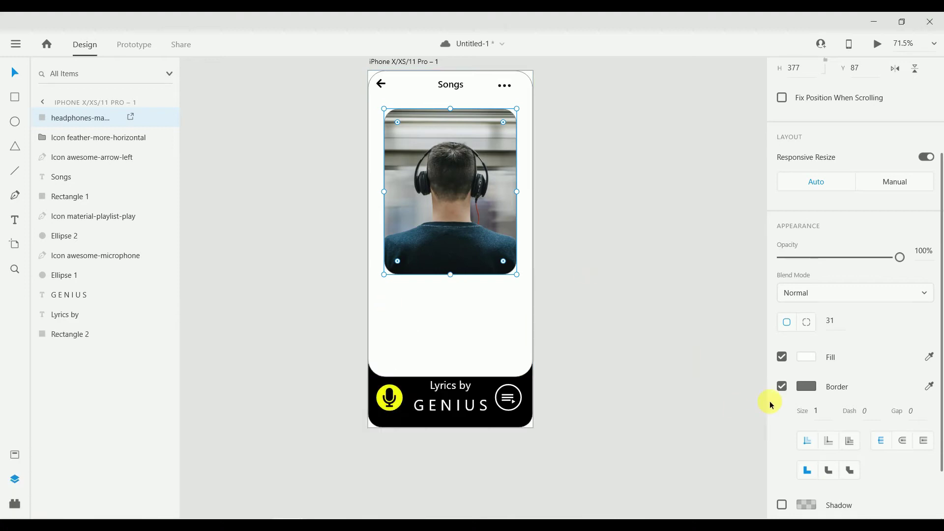
left_click(710, 327)
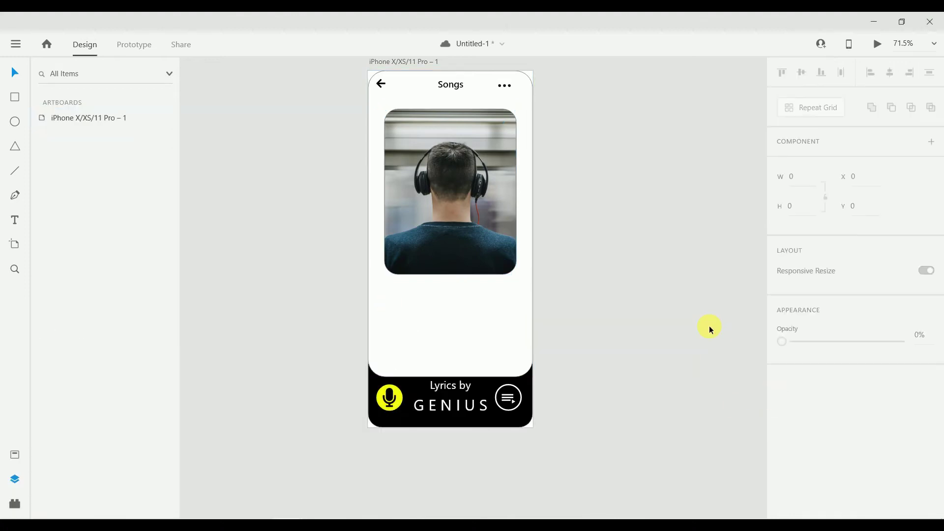
Add the text "God's Plan" below the photo, enlarge it to size 33 and align it with the photo's left edge at X 37
left_click(417, 191)
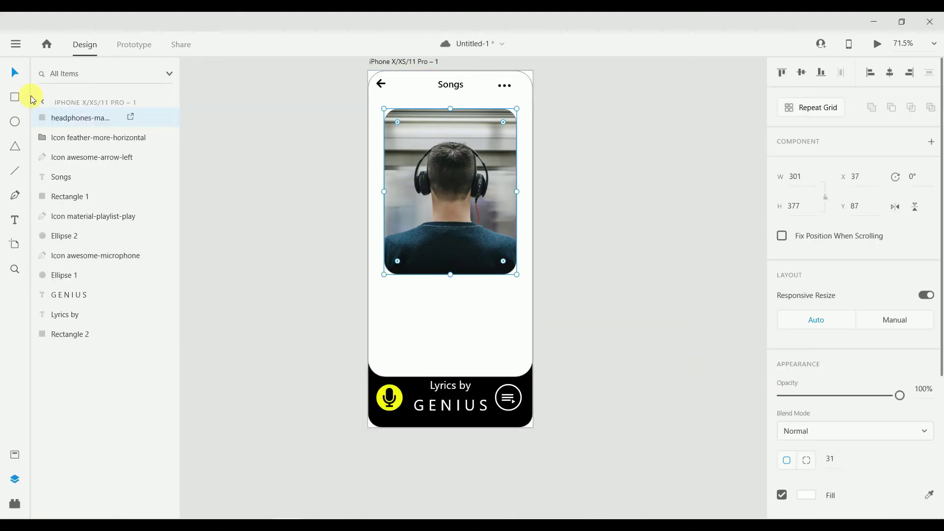
left_click(15, 220)
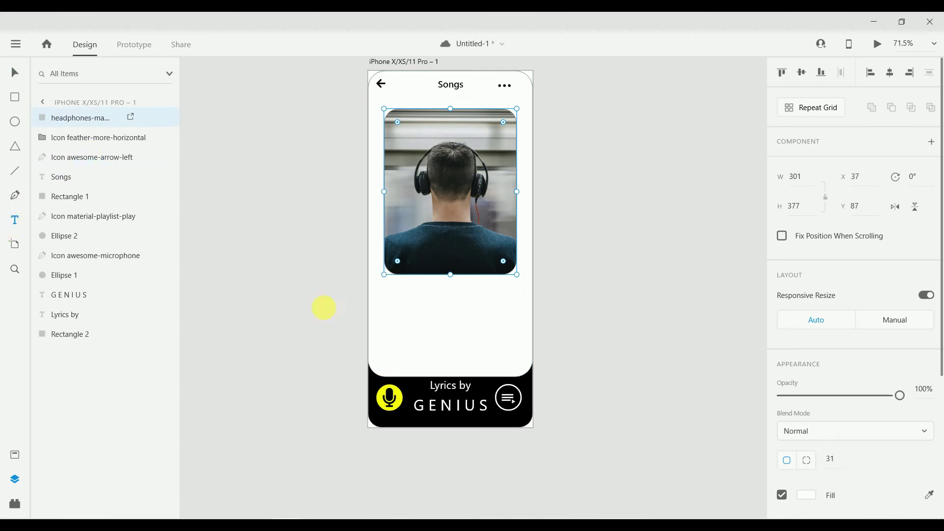
left_click(389, 299)
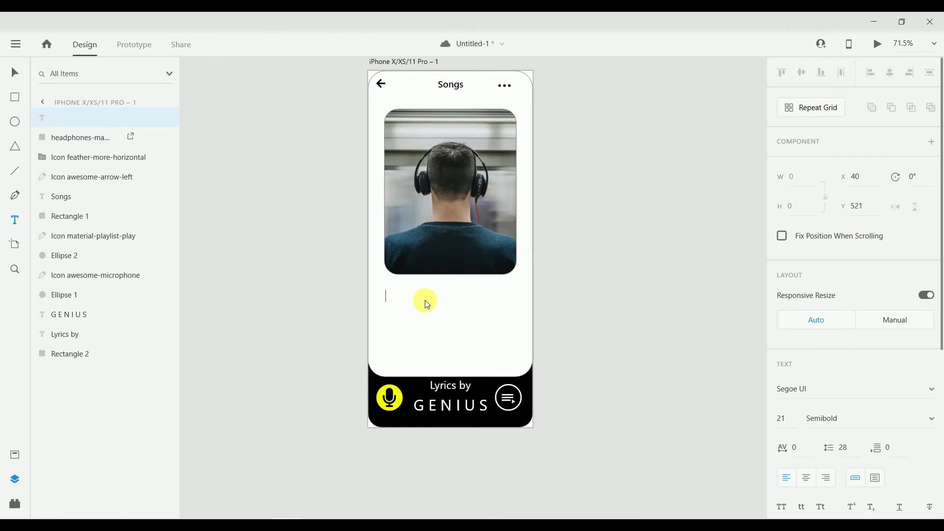
type("God's Plan")
key("Escape")
key("v")
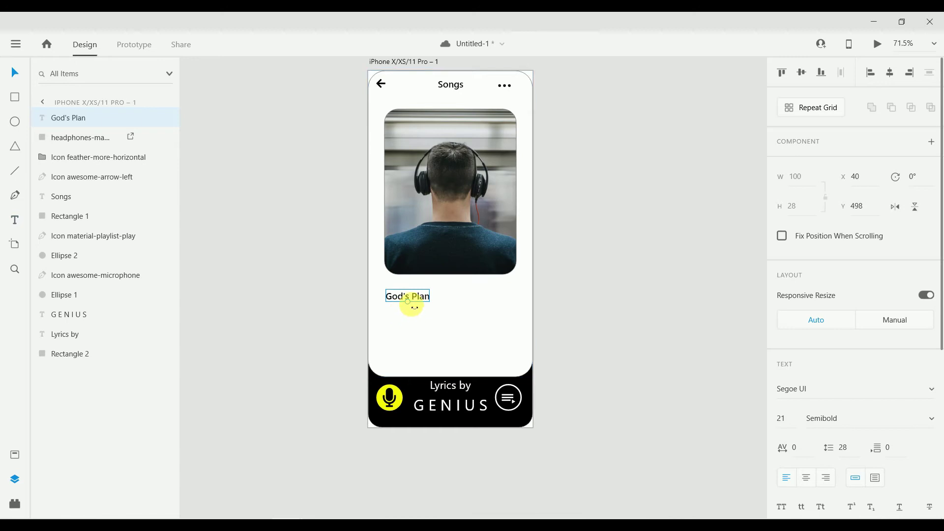
mouse_move(412, 305)
left_mouse_down()
mouse_move(412, 315)
mouse_move(407, 297)
mouse_move(419, 294)
mouse_move(420, 313)
left_mouse_up()
Duplicate the "God's Plan" title directly below itself at X 37, Y 522 and change the copy's text to "Drake"
key("ctrl+d")
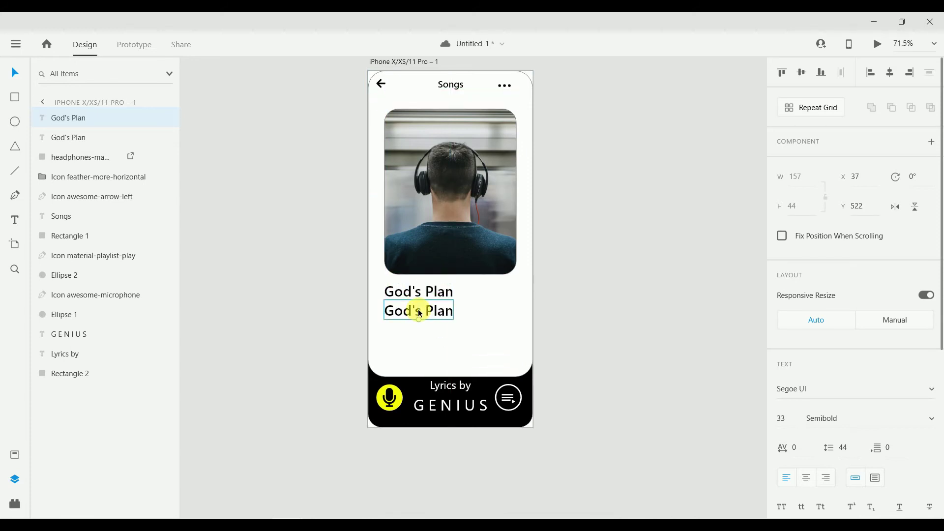
double_click(420, 313)
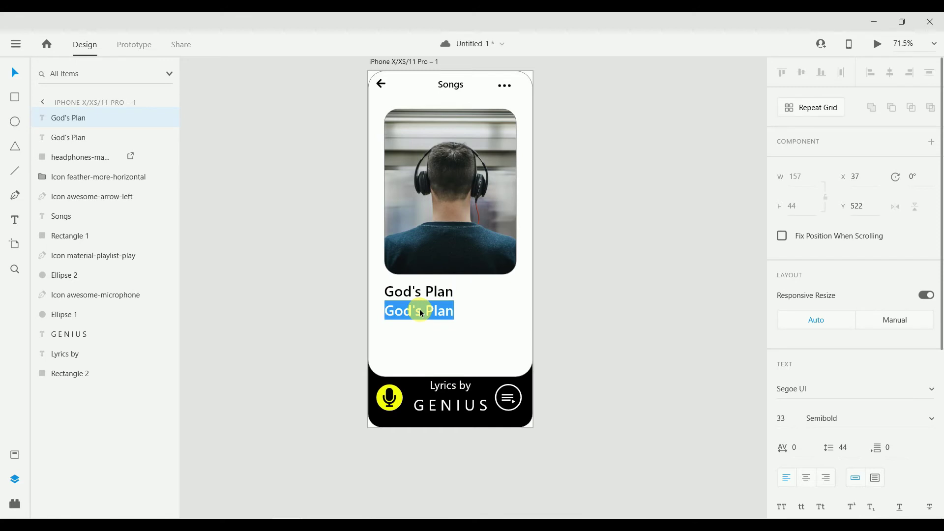
type("Drakev")
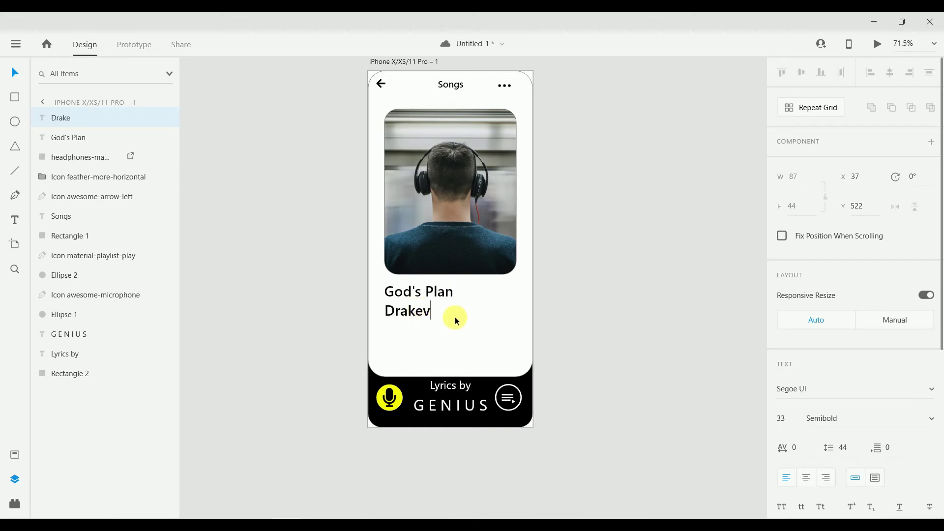
key("BackSpace")
key("Escape")
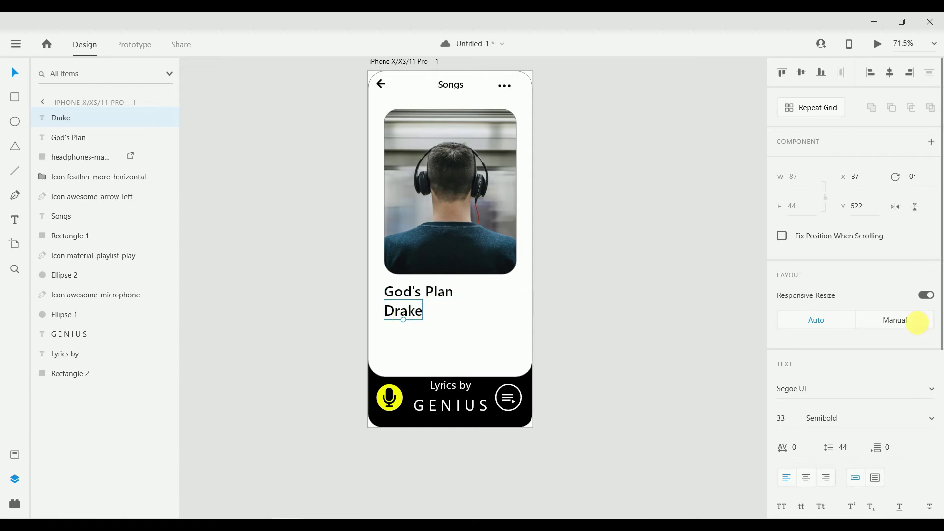
Set the "Drake" text to Regular weight and give it a dark grey fill of about #6E6363
scroll(887, 278, "down", 2)
left_click(929, 348)
left_click(837, 302)
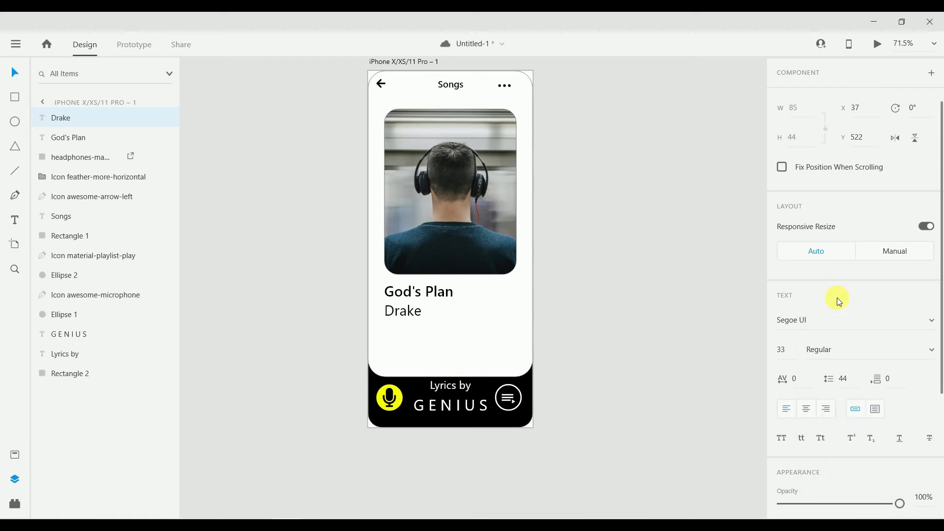
scroll(806, 418, "down", 5)
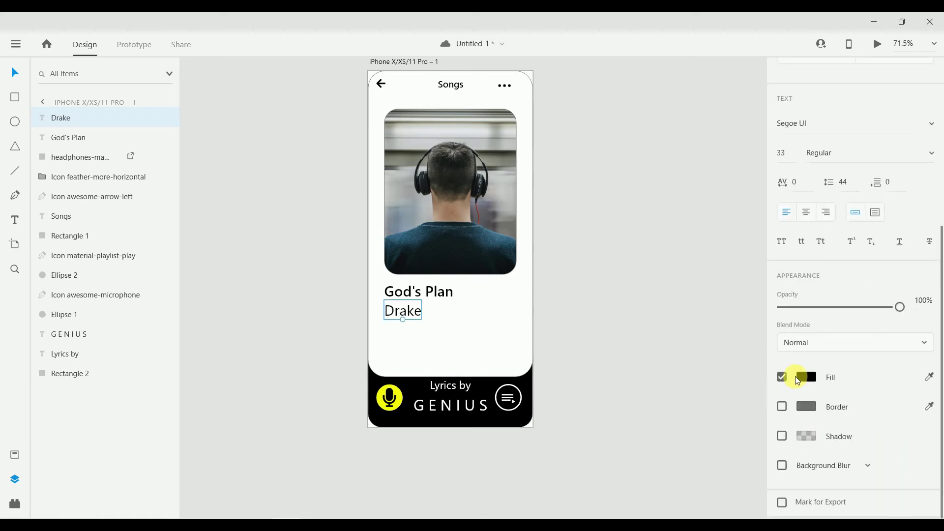
left_click(805, 377)
left_click_drag(627, 340, 629, 358)
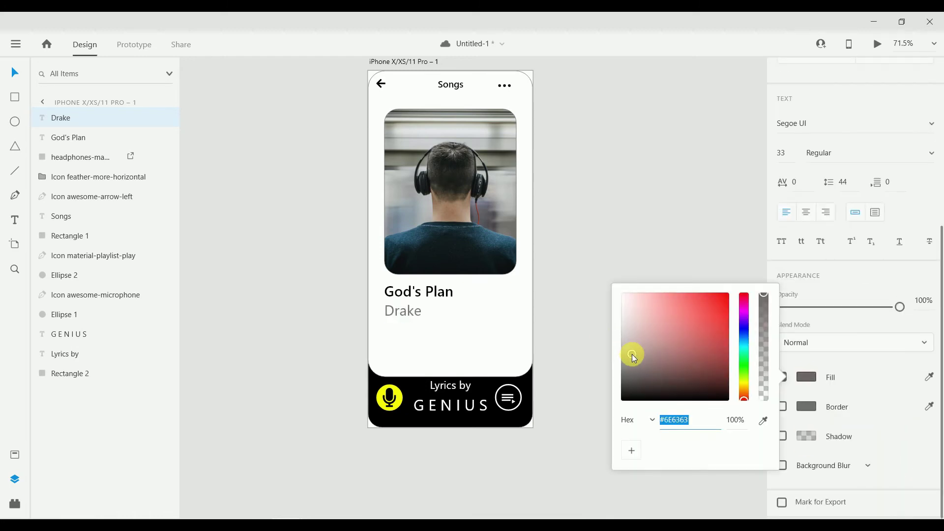
Reduce the "Drake" text to size 27 and move it up close beneath "God's Plan", left-aligned with it
left_click(404, 312)
left_click_drag(406, 324, 405, 308)
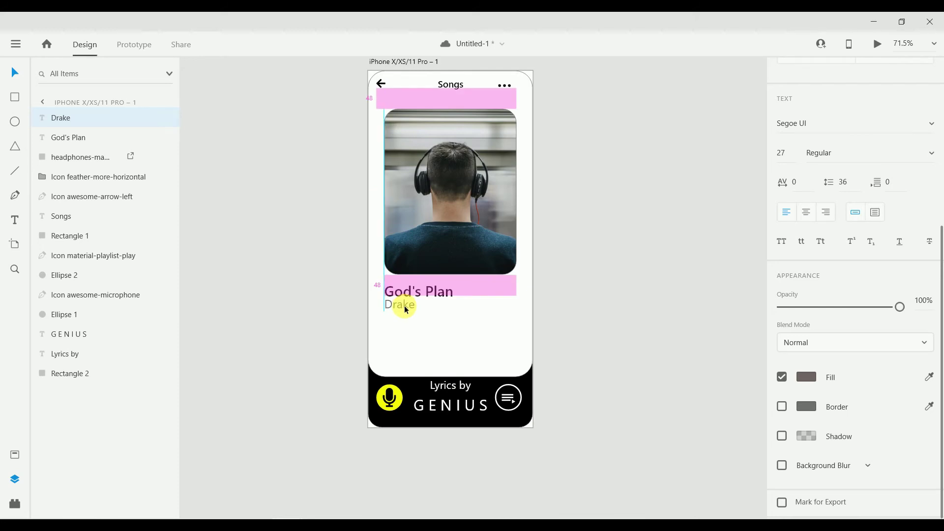
left_click_drag(405, 308, 405, 308)
left_click(616, 290)
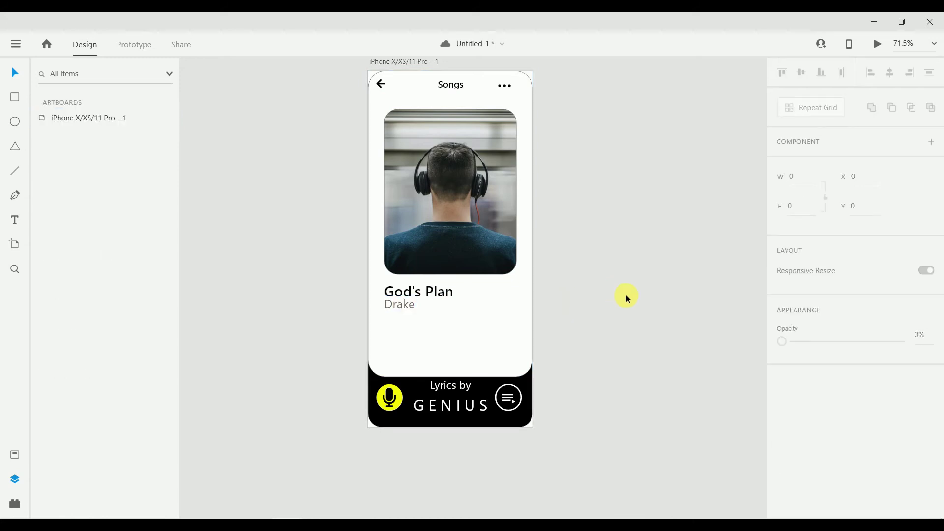
Draw a pill-shaped button about 145 by 48 with corner radius 24 and place it beside "God's Plan" at Y 478
left_click(22, 100)
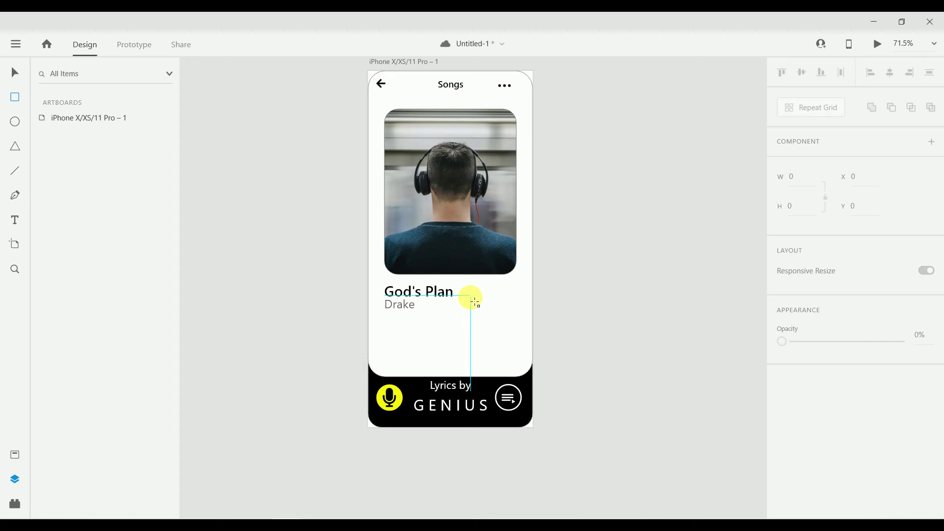
mouse_move(471, 290)
left_mouse_down()
mouse_move(487, 307)
mouse_move(533, 305)
mouse_move(518, 316)
mouse_move(527, 317)
left_mouse_up()
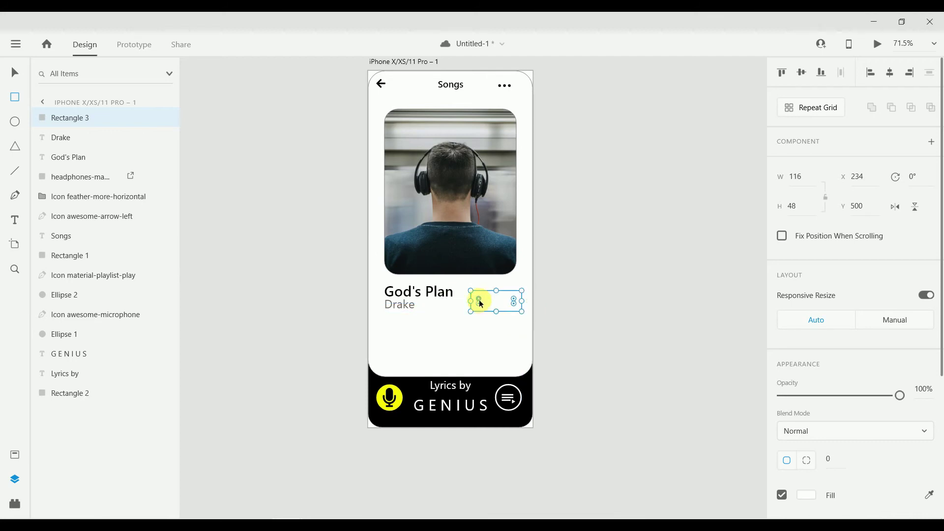
mouse_move(473, 304)
left_mouse_down()
mouse_move(436, 301)
mouse_move(470, 299)
left_mouse_up()
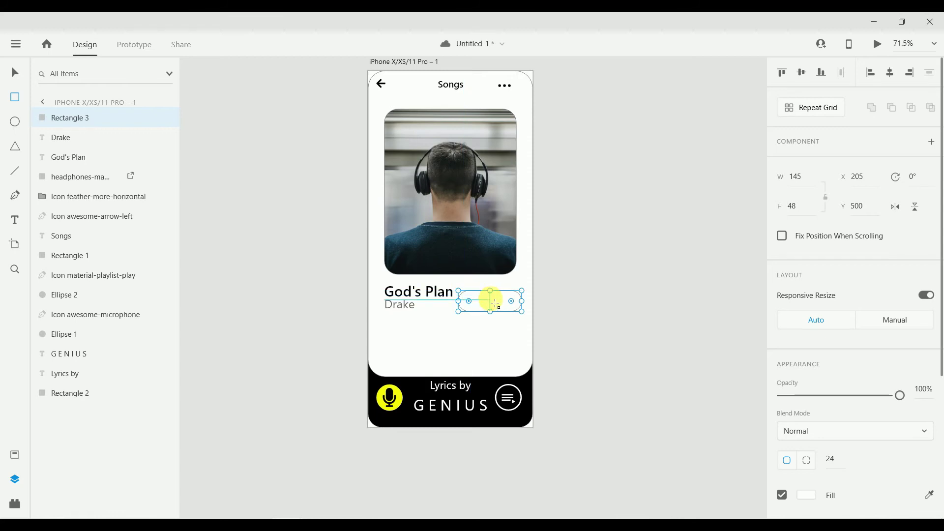
left_click_drag(492, 302, 496, 291)
Give the pill-shaped button a green fill of about #0F8116
scroll(929, 385, "down", 3)
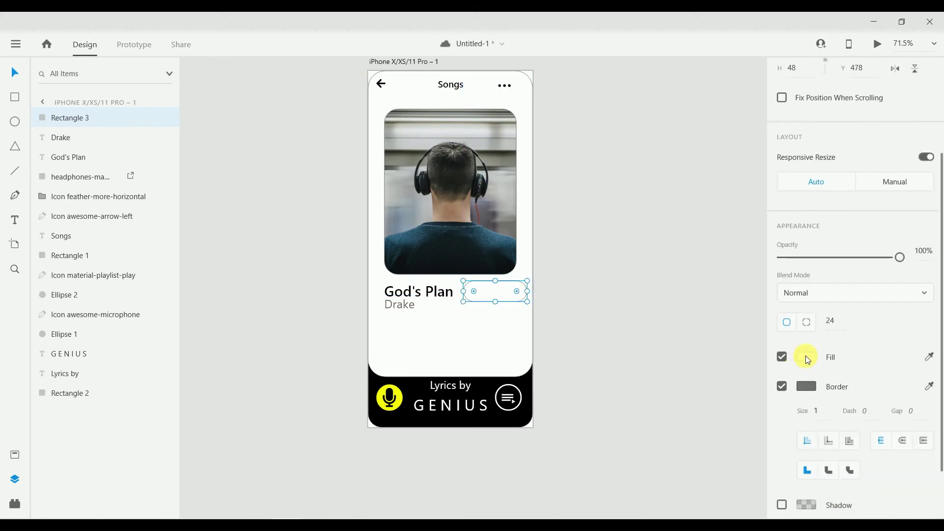
left_click(806, 357)
left_click_drag(746, 345, 717, 336)
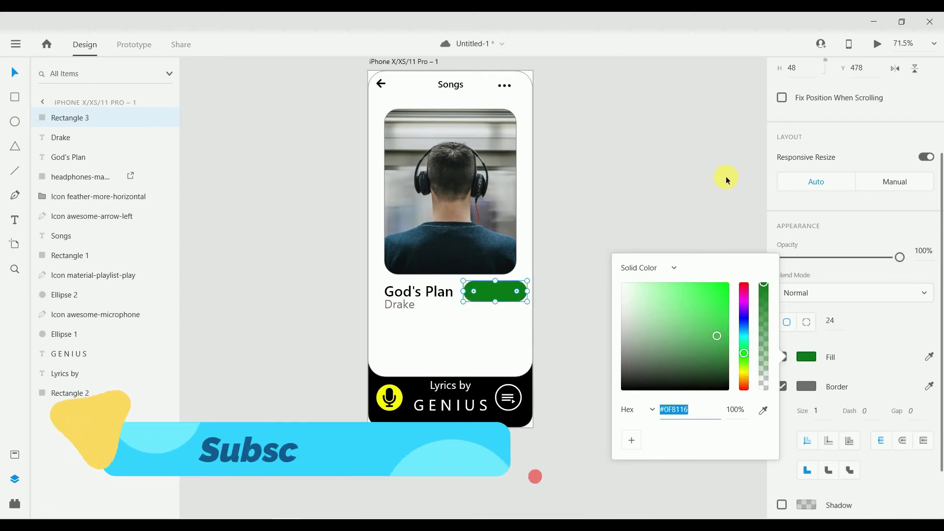
left_click(632, 127)
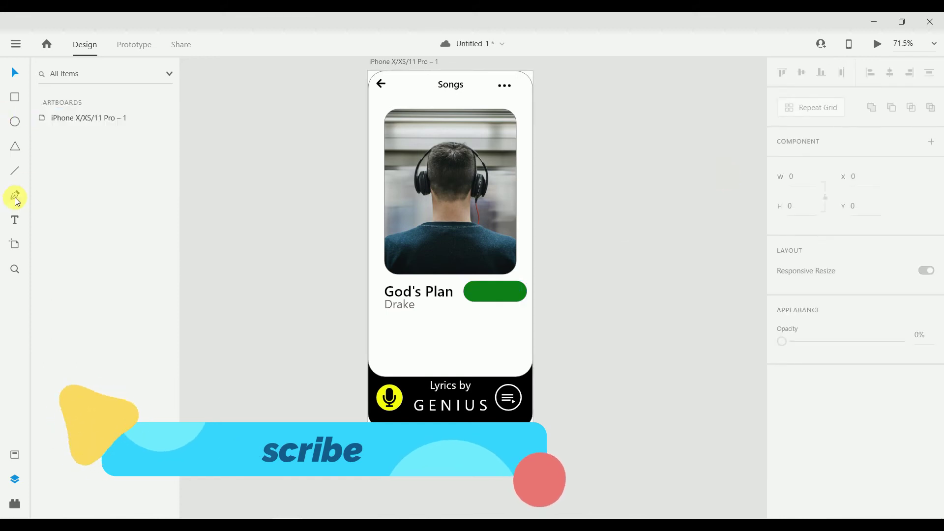
Add the text "Saved" on the green pill-shaped button beside "God's Plan"
left_click(14, 223)
left_click(483, 290)
type("S")
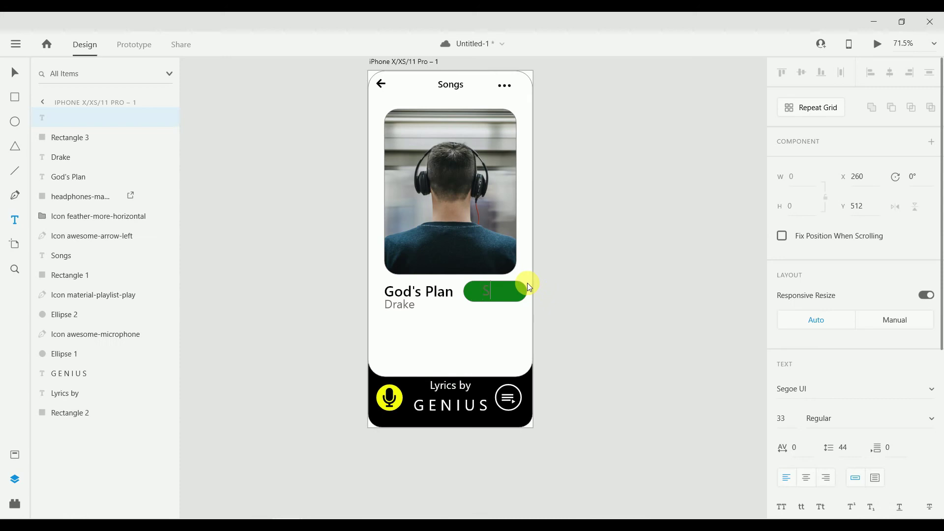
type("aved")
key("ctrl+a")
Give the "Saved" text a white fill and reduce it to size 27 so it fits inside the green button
scroll(830, 384, "down", 5)
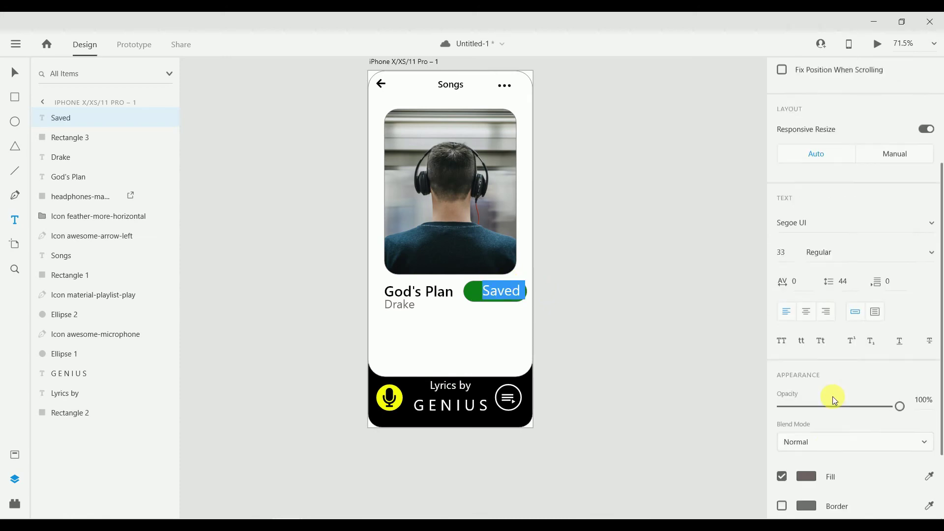
left_click(807, 436)
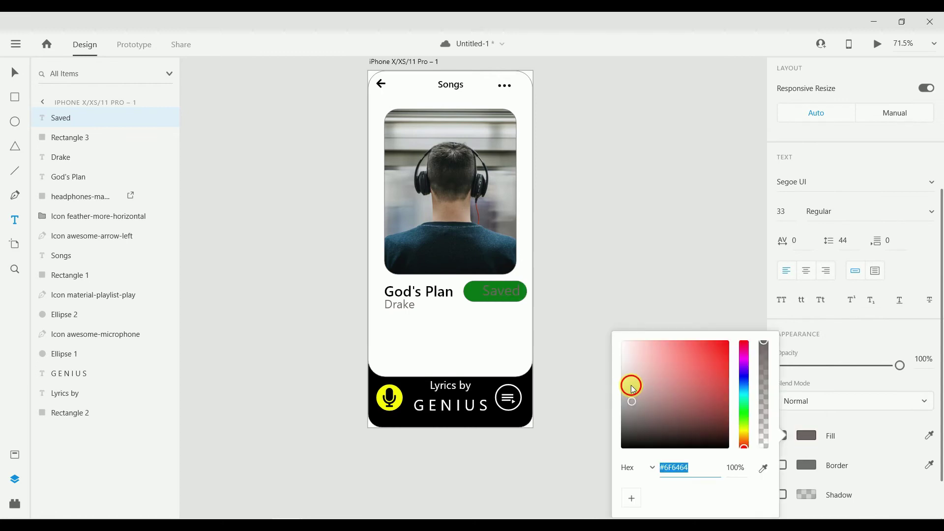
left_click_drag(631, 388, 620, 344)
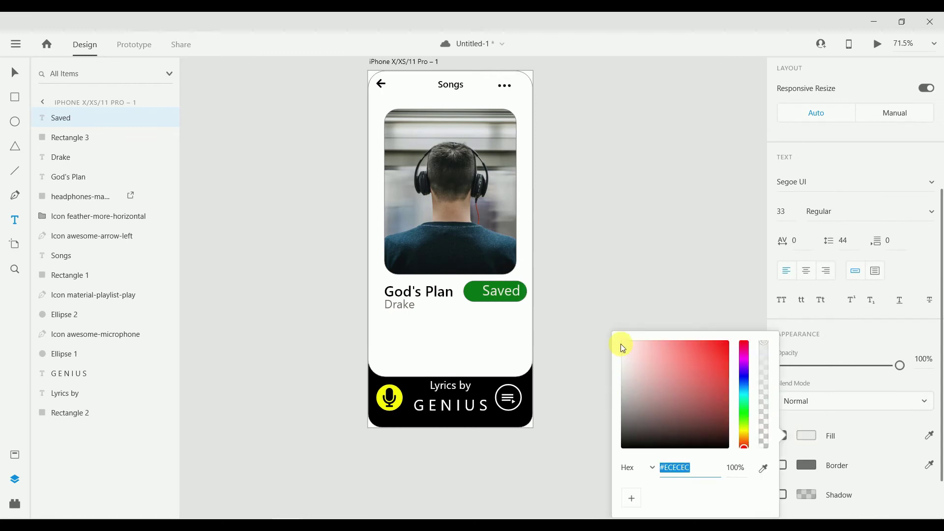
left_click(500, 296)
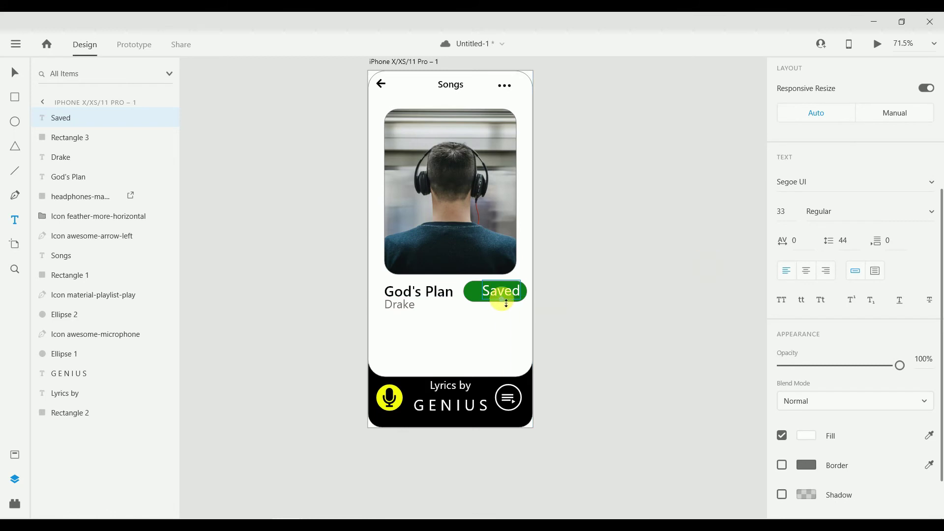
left_click_drag(506, 304, 506, 294)
Draw a small white three-cornered polygon in front of "Saved" inside the green button
left_click(13, 150)
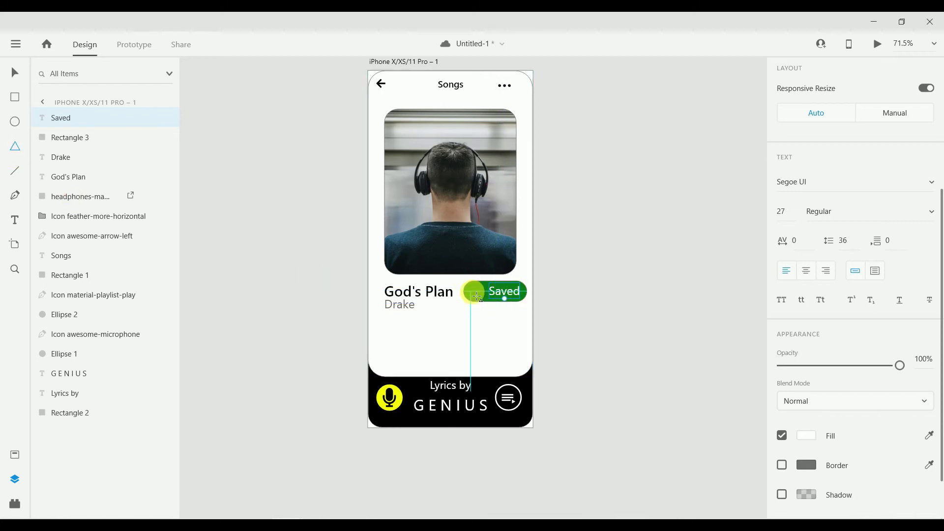
left_click_drag(471, 285, 485, 298)
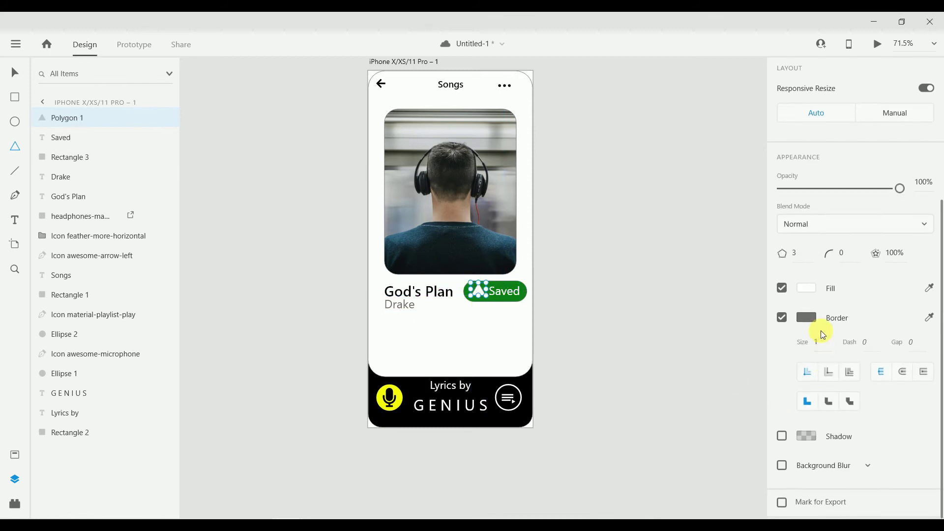
left_click(809, 254)
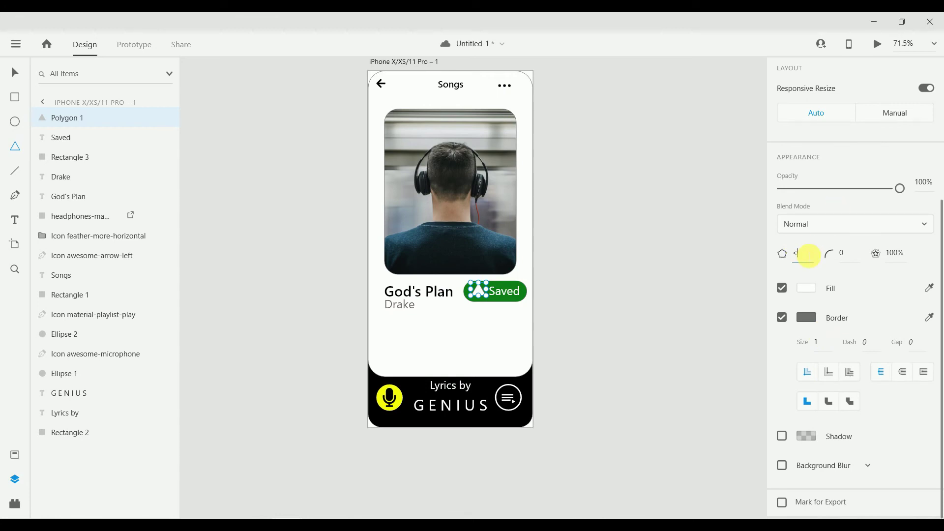
type("<3")
key("Return")
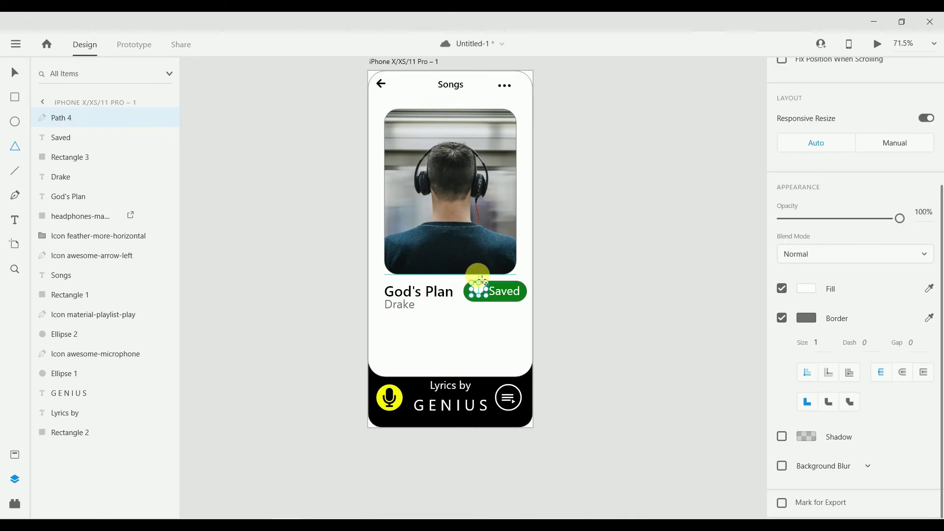
Reshape the small triangle into a heart about 33 by 30 in the green button and remove its border
key("v")
left_click_drag(479, 290, 479, 293)
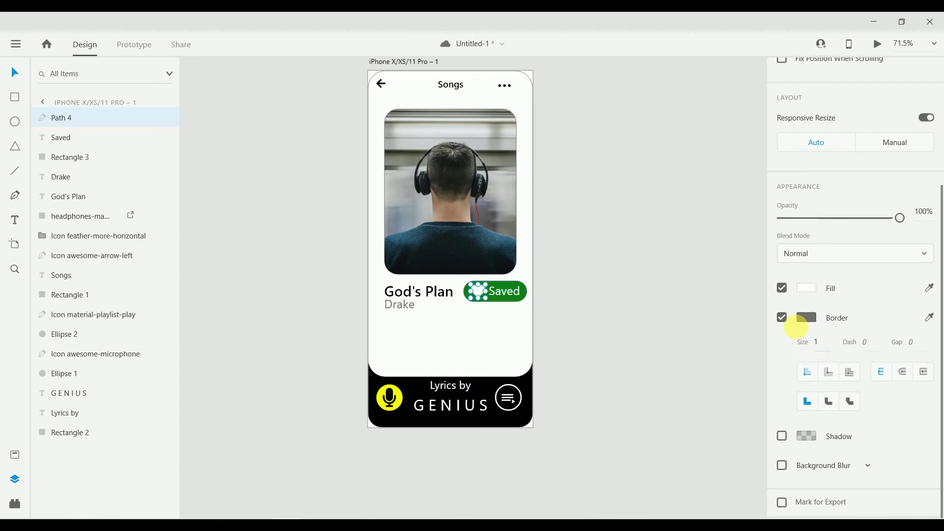
left_click(782, 317)
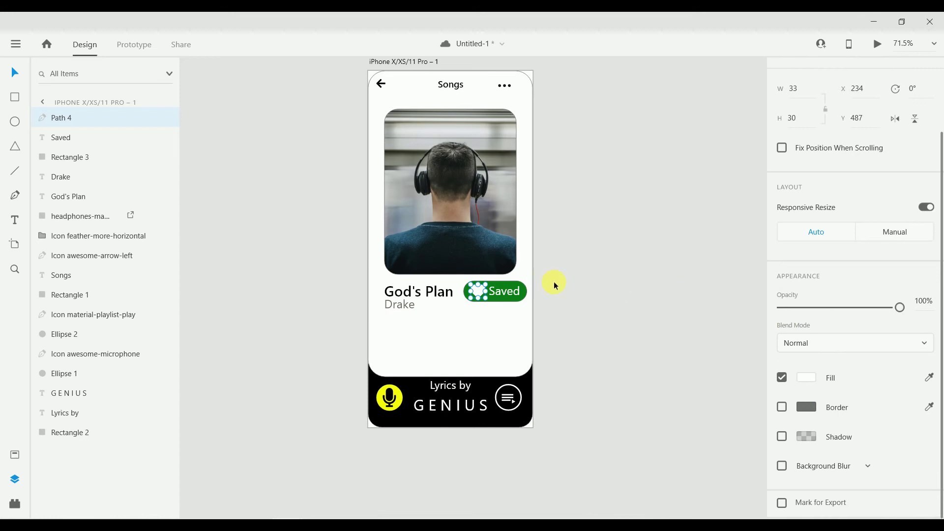
left_click(664, 248)
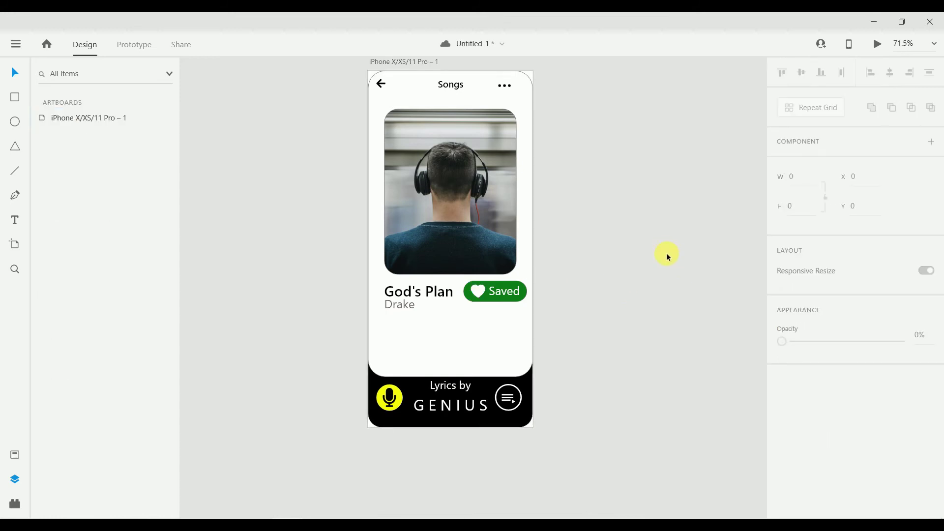
Draw a horizontal line about 299 long beneath "Drake" at Y 571.5 and colour it light grey, about #B6B1B1
left_click(15, 172)
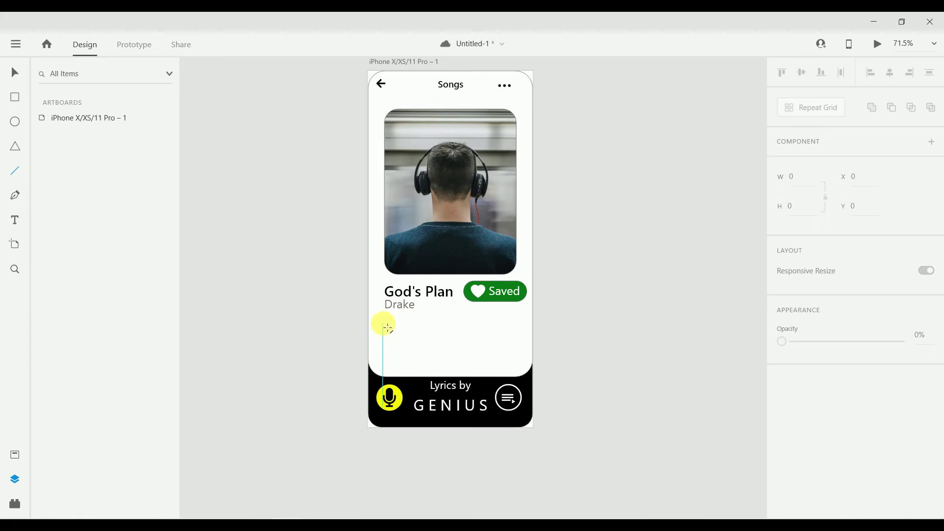
mouse_move(389, 326)
left_mouse_down()
mouse_move(528, 327)
mouse_move(517, 329)
left_mouse_up()
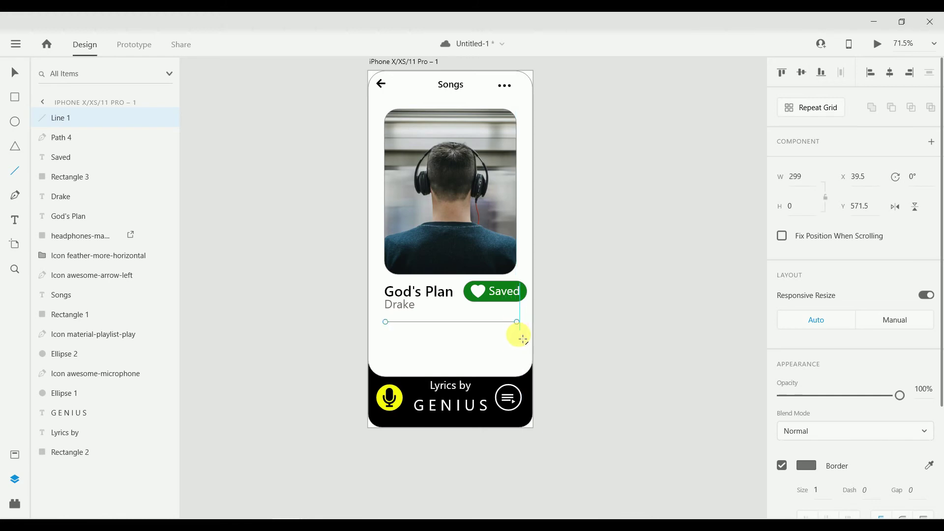
left_click(806, 459)
scroll(806, 442, "down", 3)
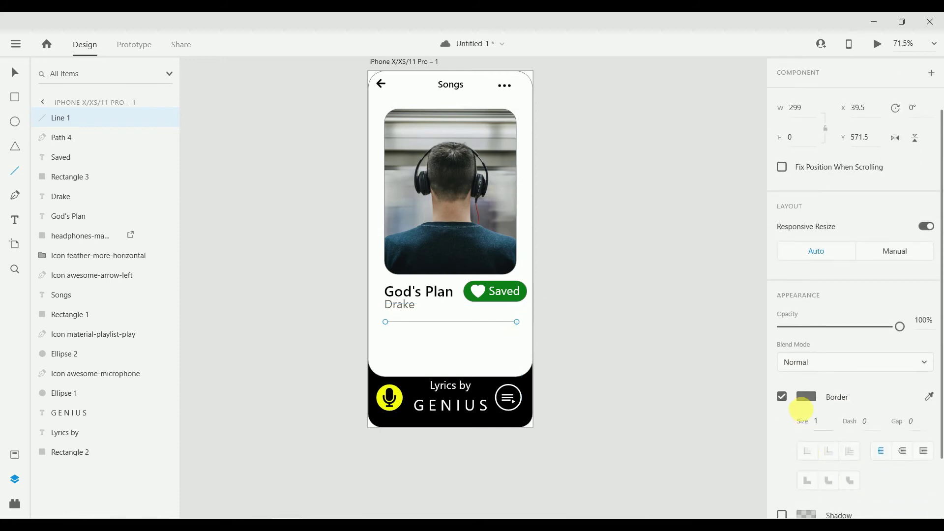
left_click(803, 396)
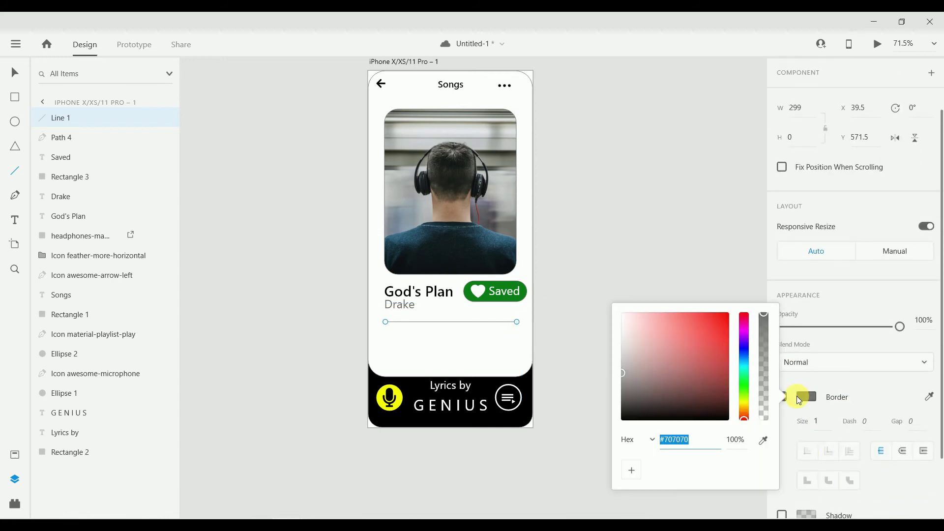
left_click_drag(624, 371, 624, 344)
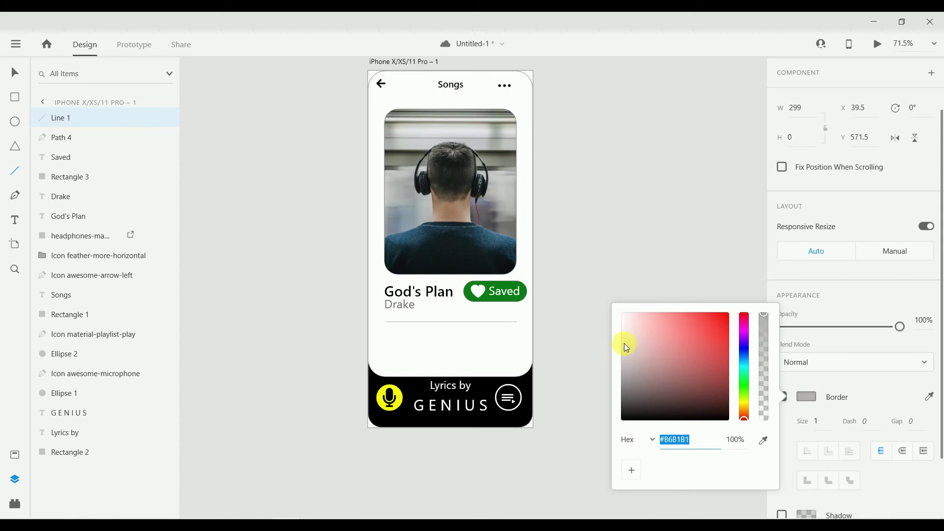
left_click(698, 112)
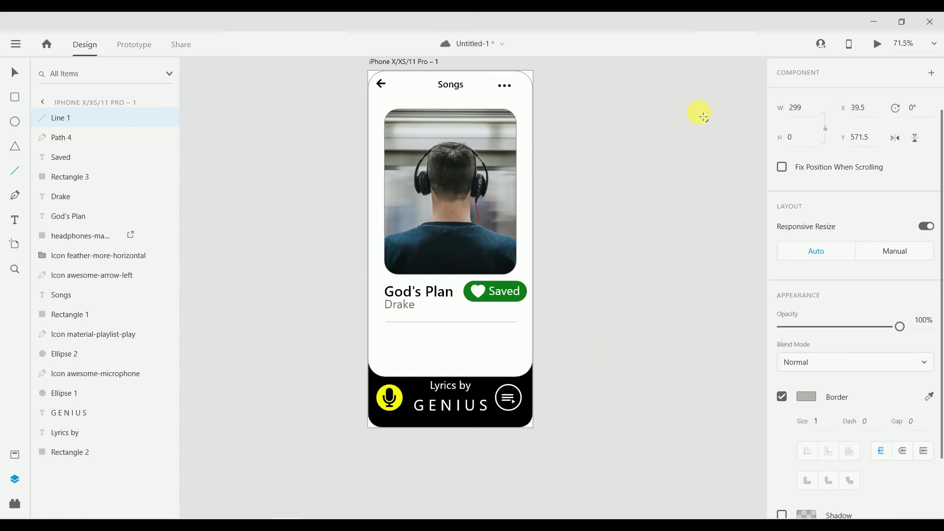
Draw a thin bar about 211 by 7 just above the grey line and round its corners to radius 4
left_click(16, 100)
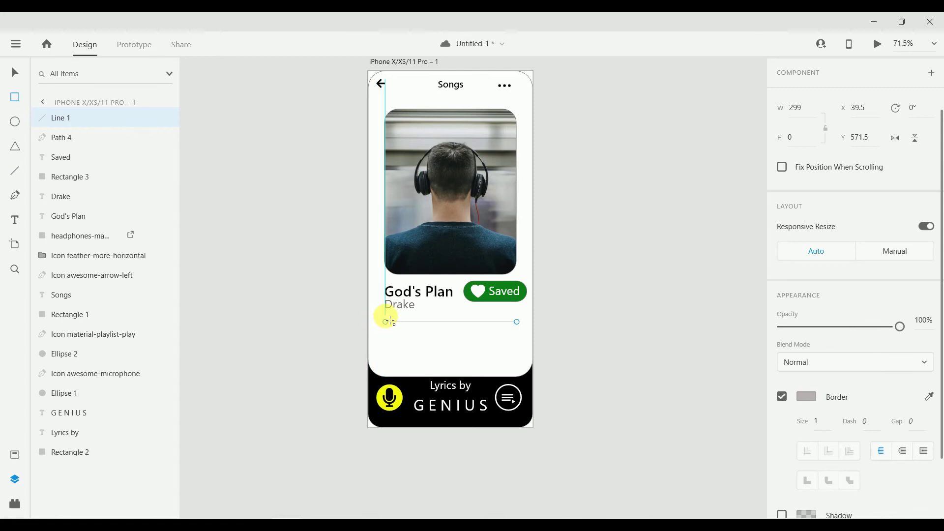
left_click_drag(389, 318, 485, 325)
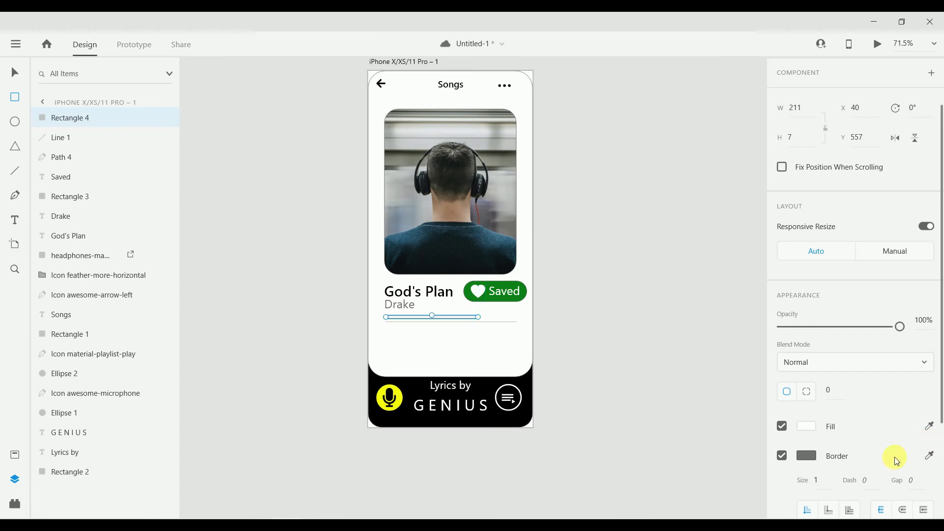
scroll(895, 461, "down", 3)
left_click(902, 372)
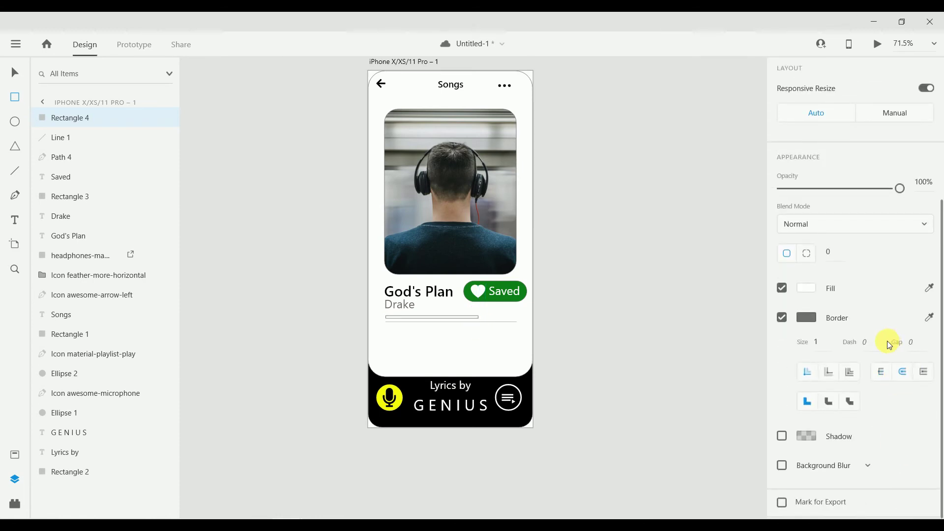
left_click(445, 316)
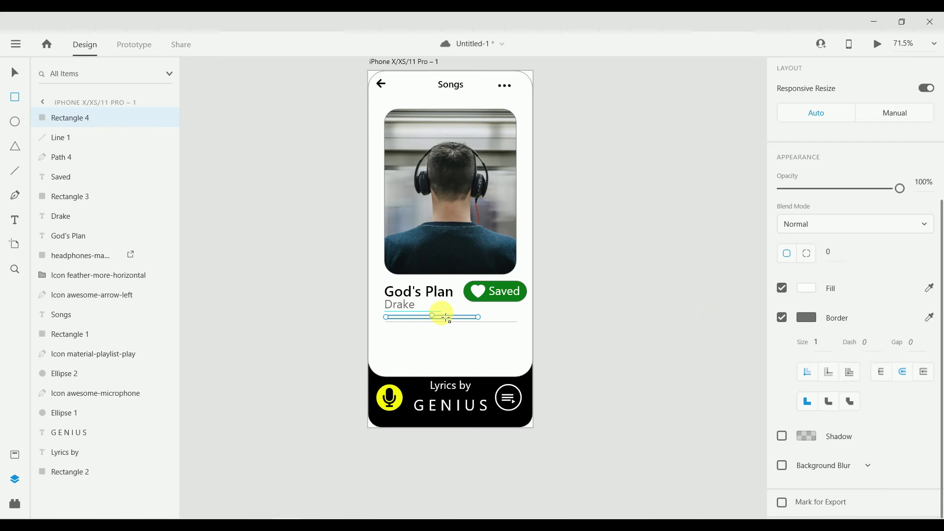
scroll(413, 309, "up", 5)
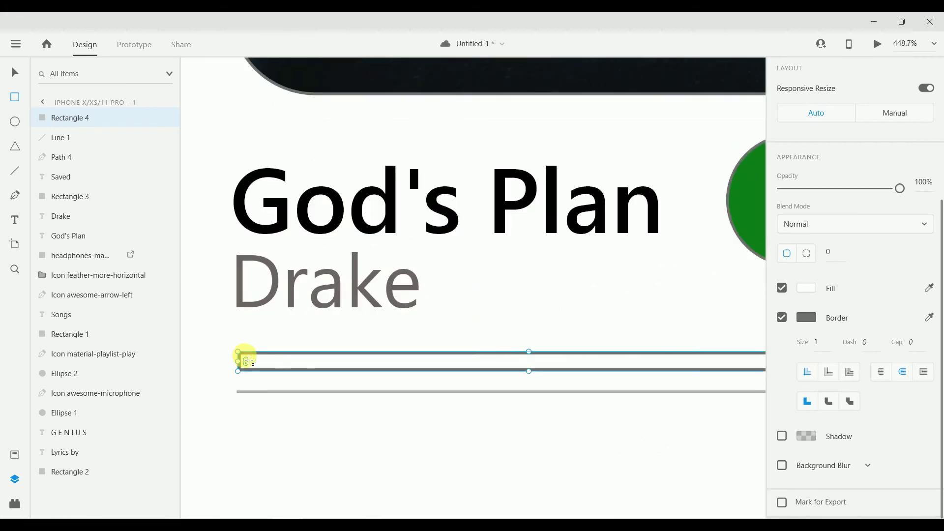
left_click_drag(247, 361, 249, 362)
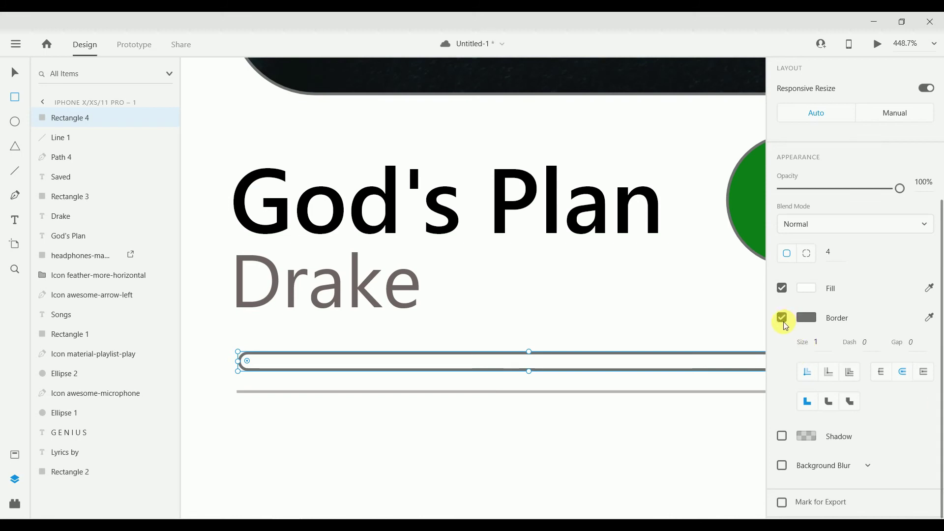
Remove the thin bar's border and fill it with black, #000000
left_click(782, 317)
left_click(806, 377)
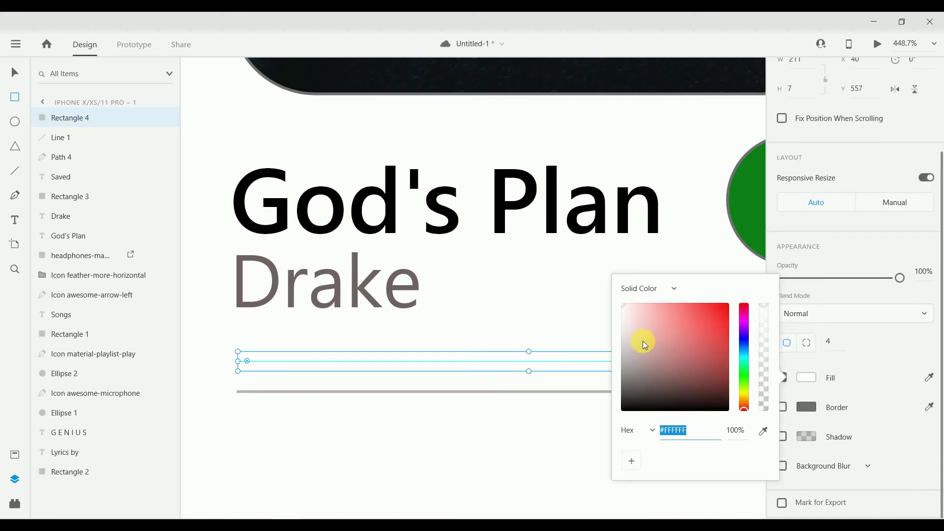
left_click_drag(644, 344, 721, 415)
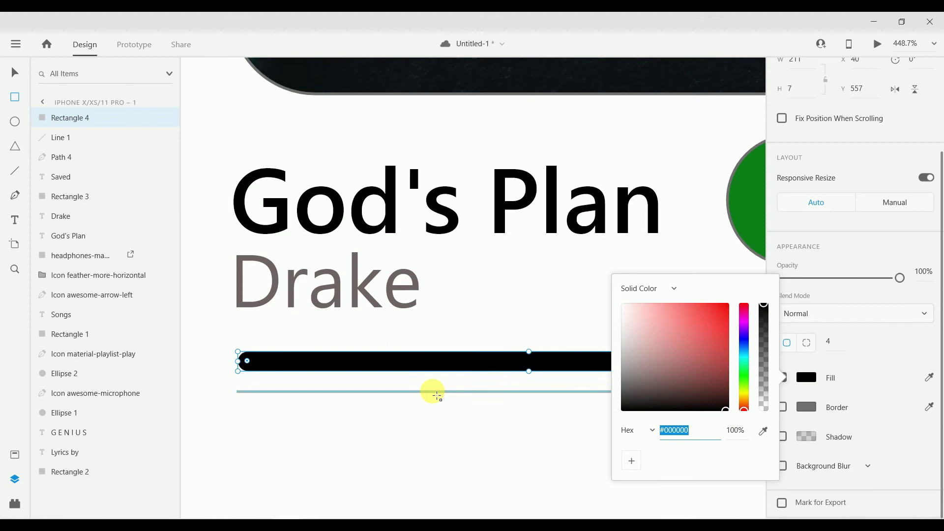
Move the black bar onto the grey line, starting at its beginning, at about X 37, Y 568
scroll(441, 421, "down", 1)
scroll(441, 421, "down", 4)
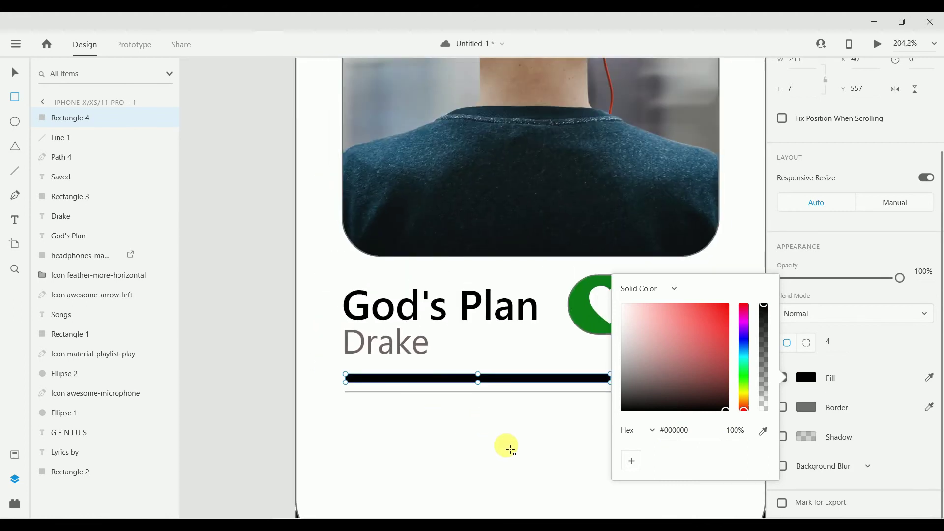
left_click_drag(520, 379, 512, 394)
Draw a progress knob circle about 17 by 17 at the end of the black bar, with no border and a black fill
left_click(12, 122)
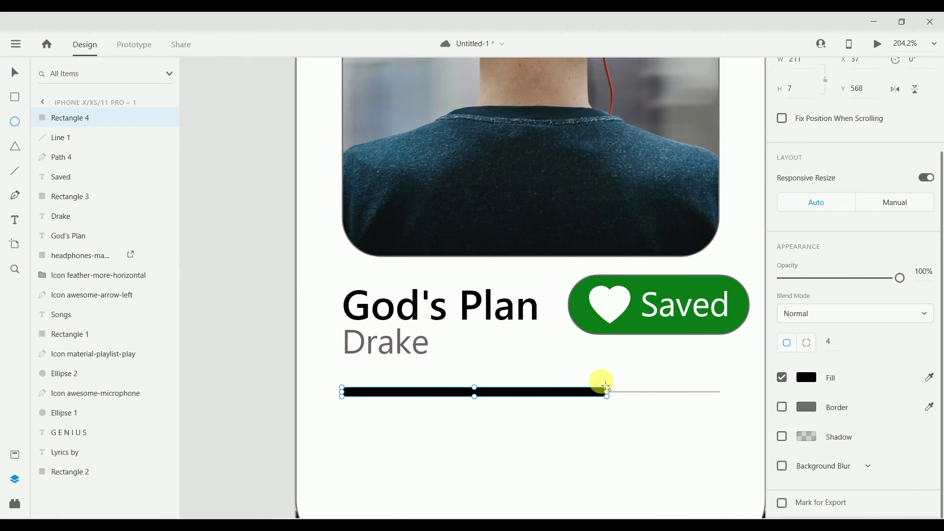
mouse_move(602, 384)
left_mouse_down()
mouse_move(624, 408)
mouse_move(609, 396)
left_mouse_up()
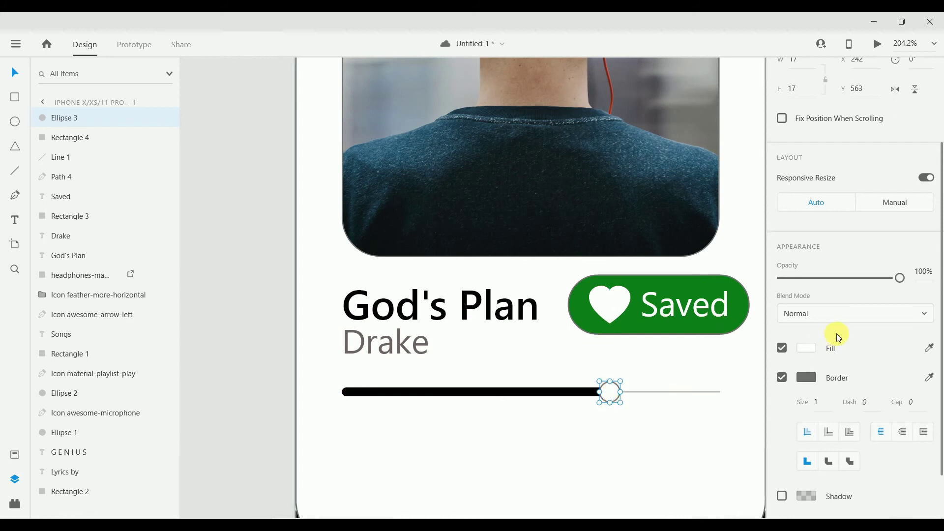
left_click(783, 378)
left_click(807, 374)
left_click(675, 360)
left_click_drag(699, 389, 727, 402)
left_click(479, 444)
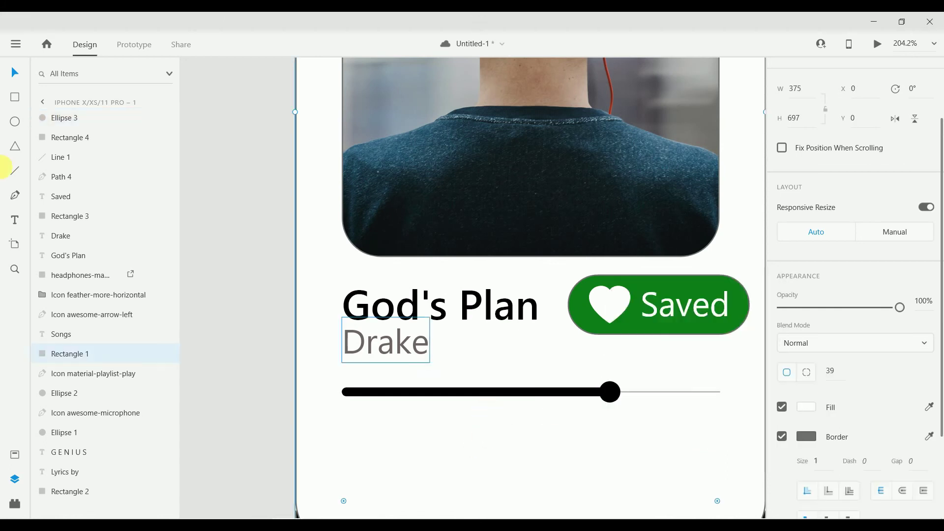
Add the time text "2:22" at the beginning of the progress bar
left_click(15, 220)
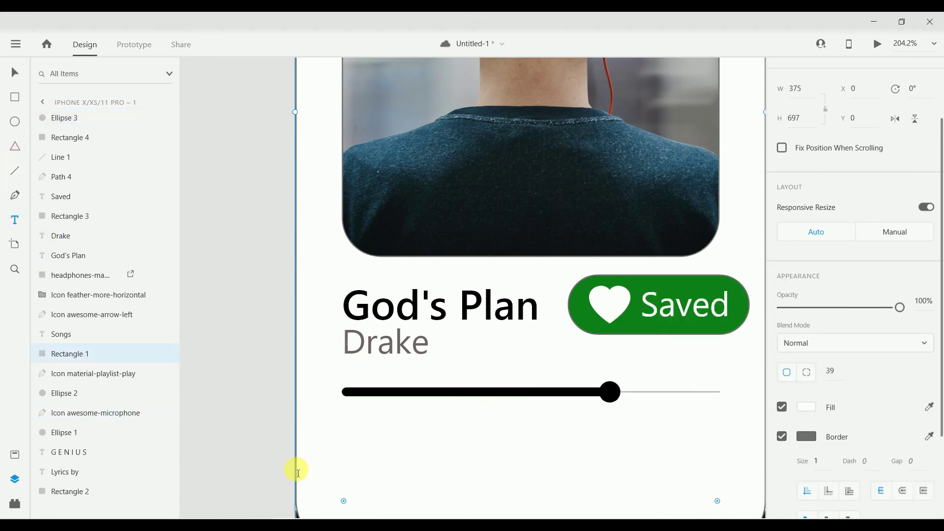
left_click(344, 416)
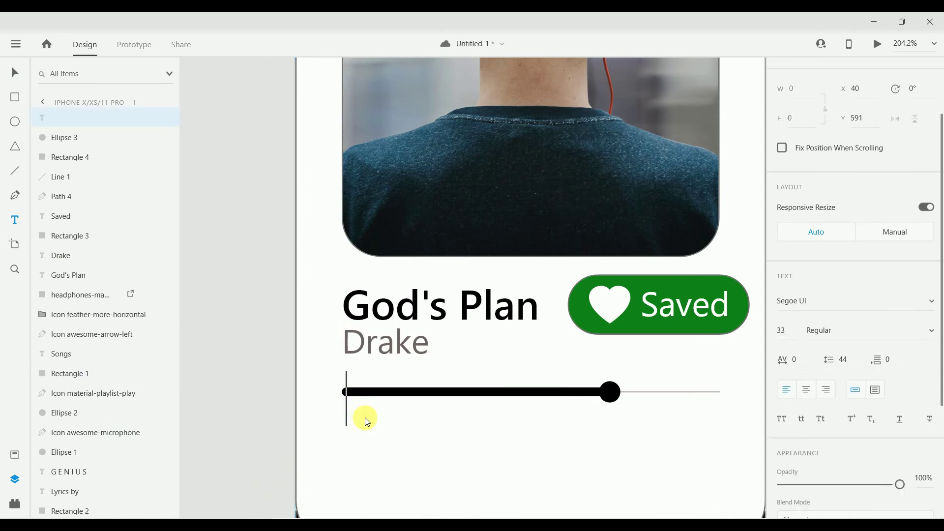
type("2:22")
Give the "2:22" text a light grey fill of about #B8B8B8
key("ctrl+a")
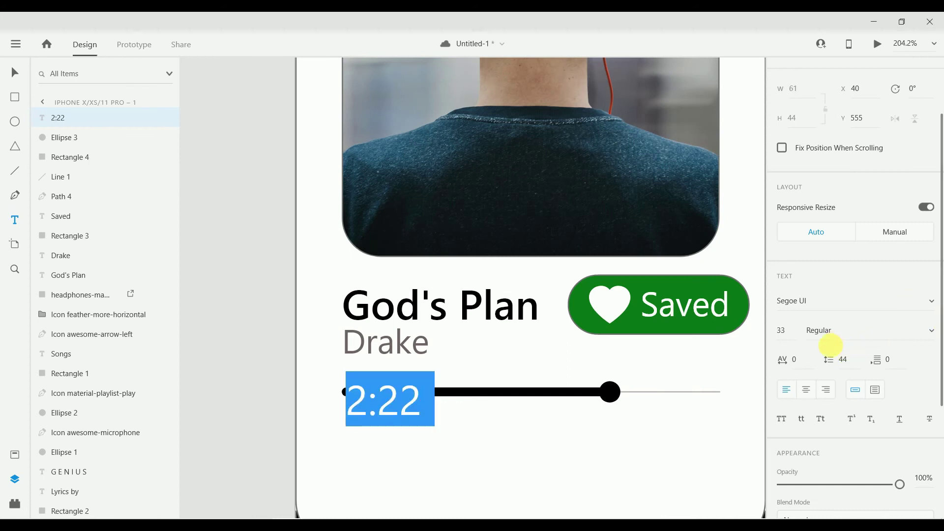
scroll(830, 346, "down", 3)
left_click(807, 485)
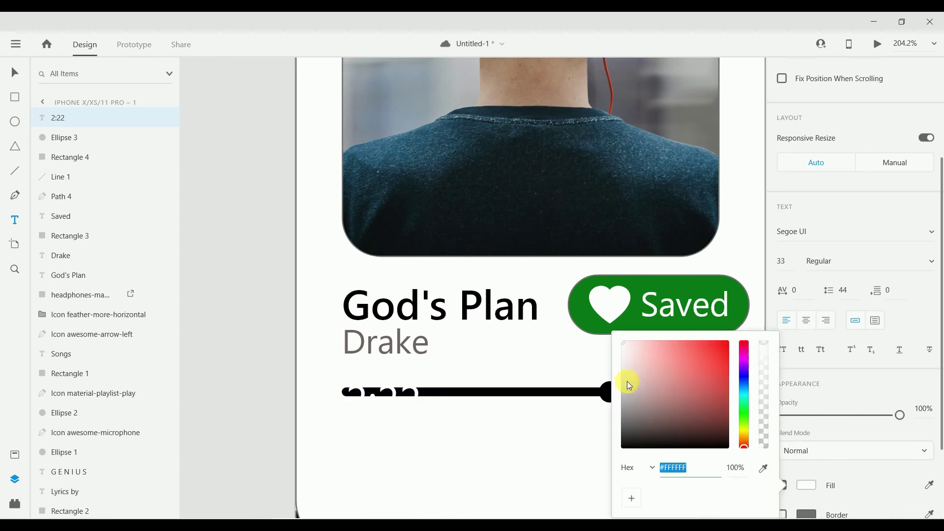
mouse_move(629, 384)
left_mouse_down()
mouse_move(642, 404)
mouse_move(628, 376)
mouse_move(615, 387)
mouse_move(612, 370)
left_mouse_up()
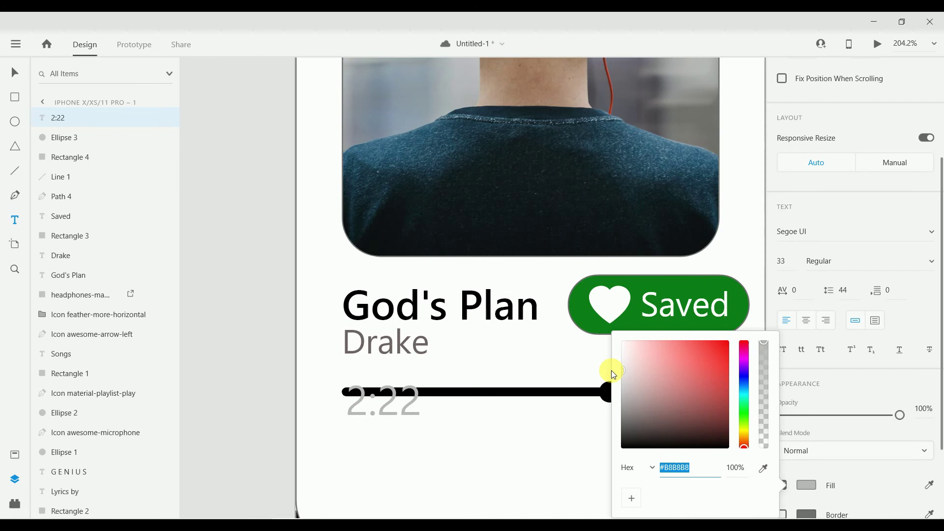
Shrink the "2:22" text to font size 13 and place it just below the beginning of the progress bar
left_click(367, 413)
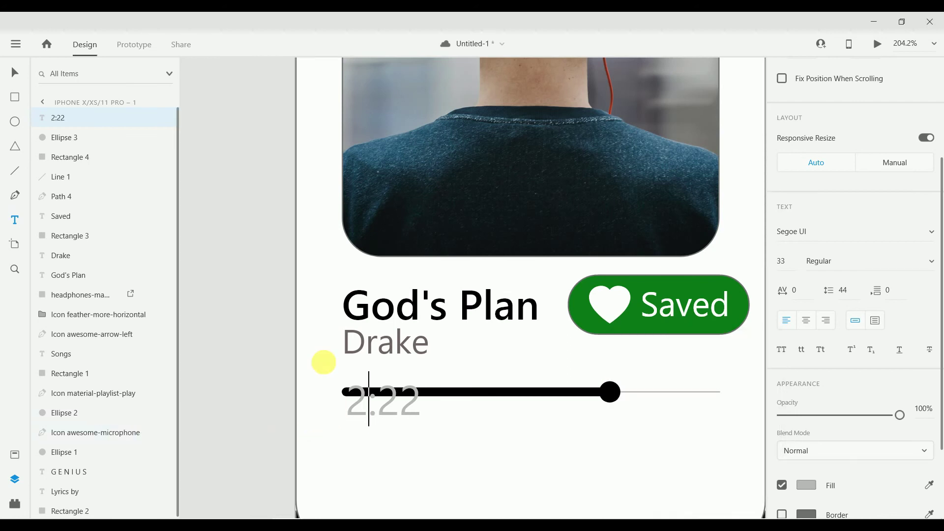
type("v")
key("BackSpace")
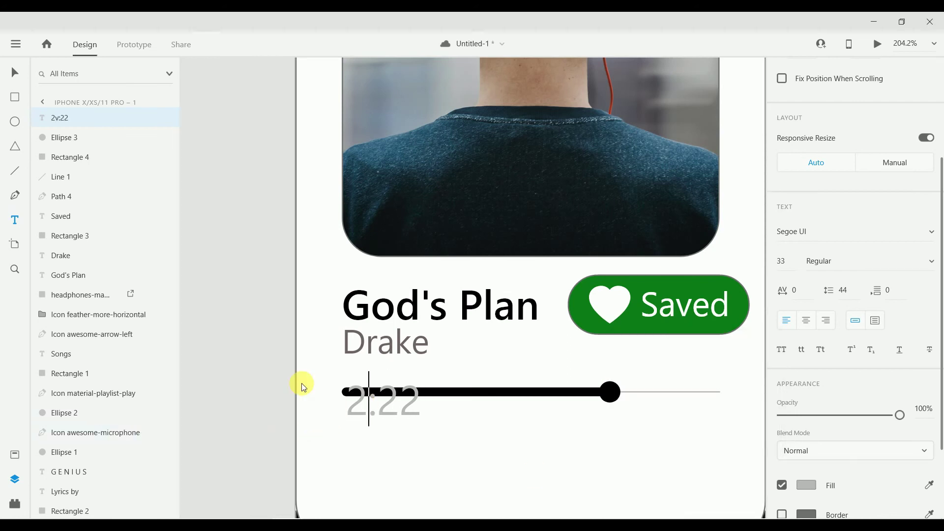
key("Escape")
left_click_drag(384, 427, 363, 408)
scroll(360, 407, "down", 2)
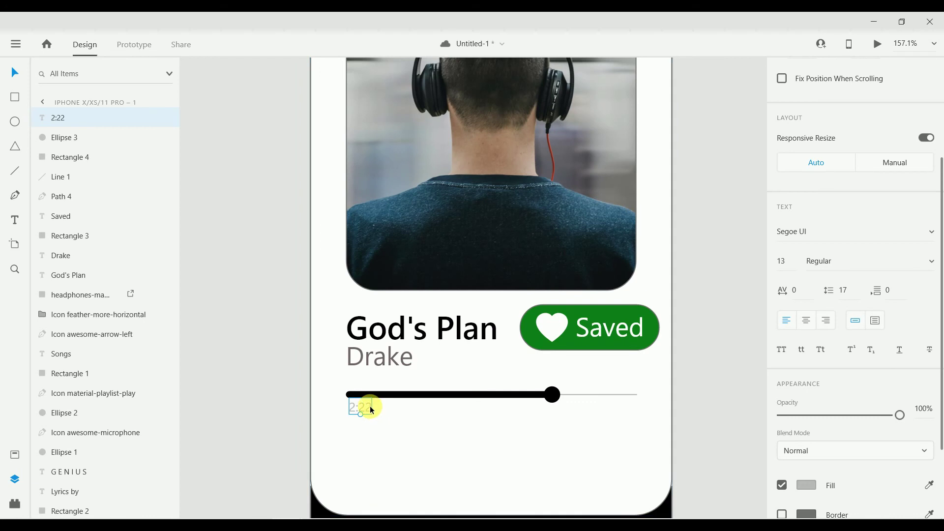
scroll(371, 409, "down", 2)
scroll(370, 409, "down", 2)
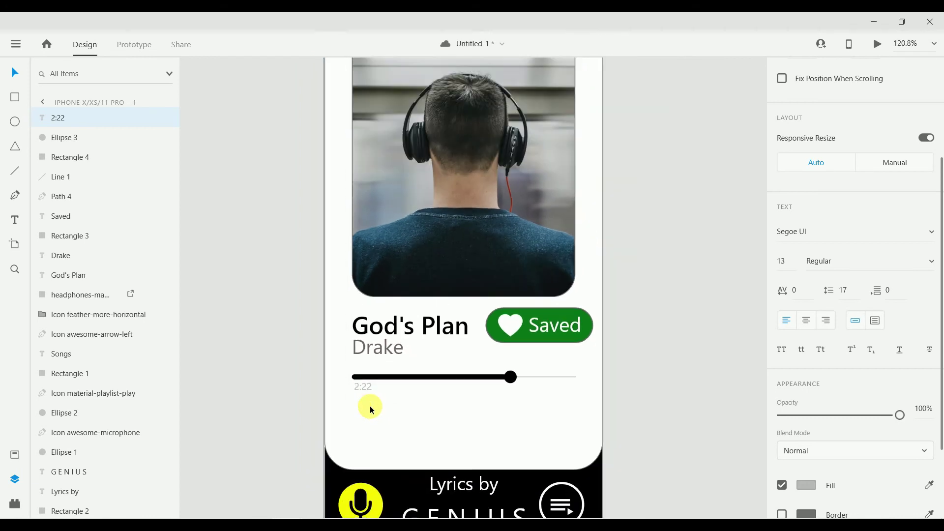
Duplicate the "2:22" text, place the copy below the end of the progress bar and change it to "-1:23"
key("ctrl+d")
left_click_drag(370, 386, 573, 384)
double_click(569, 385)
key("BackSpace")
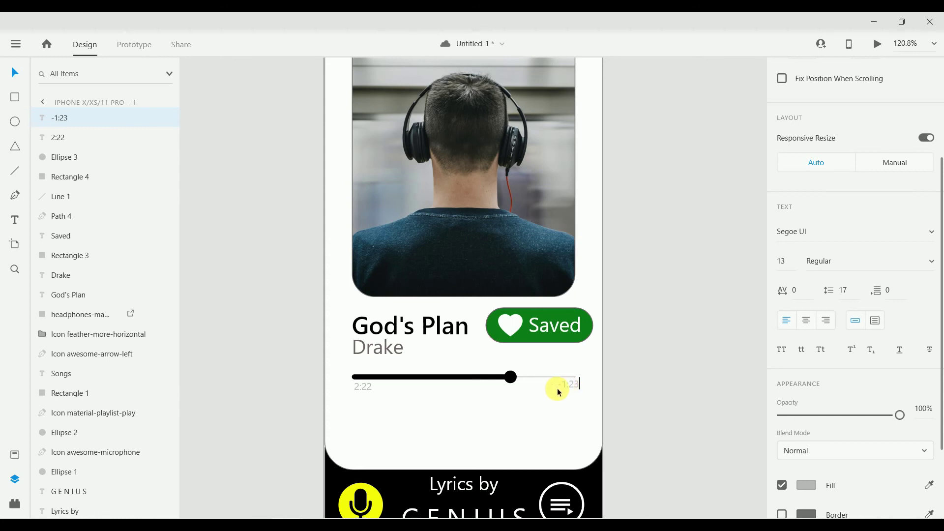
key("Escape")
left_click_drag(571, 388, 569, 389)
left_click(682, 347)
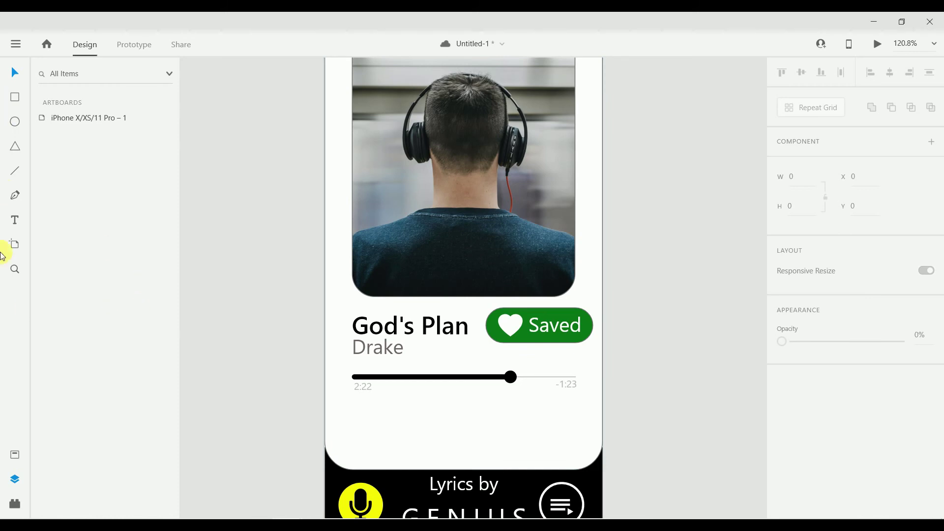
Insert the Awesome "play" icon from Icons 4 Design and place it centred below the progress bar at about X 172, Y 604
left_click(15, 503)
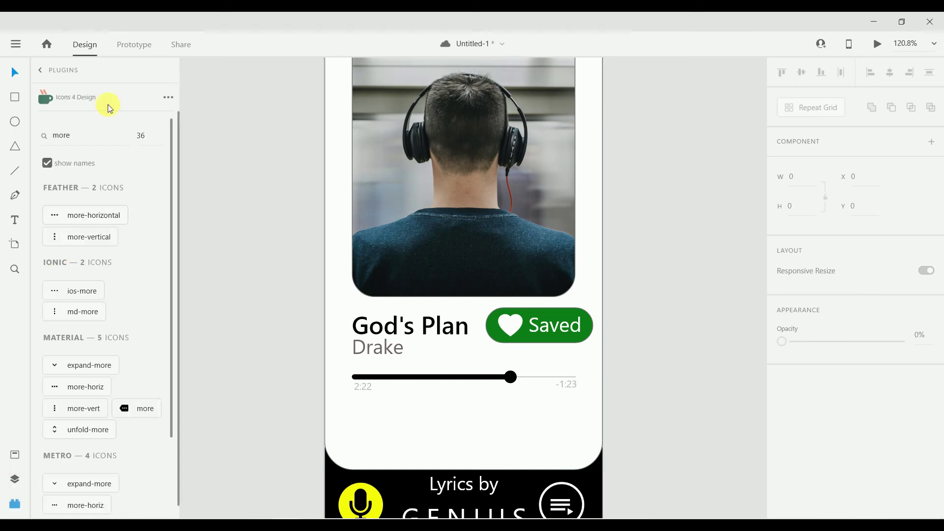
double_click(84, 136)
type("play")
key("Return")
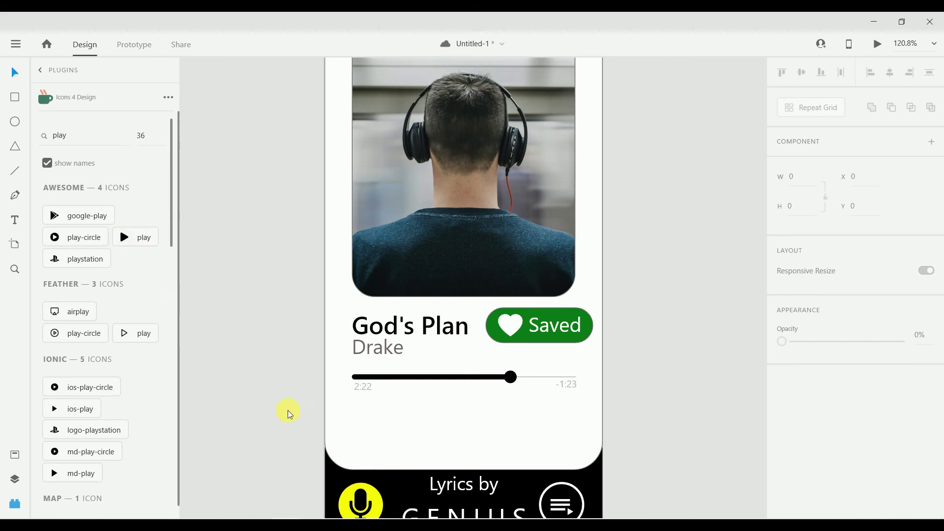
left_click(133, 241)
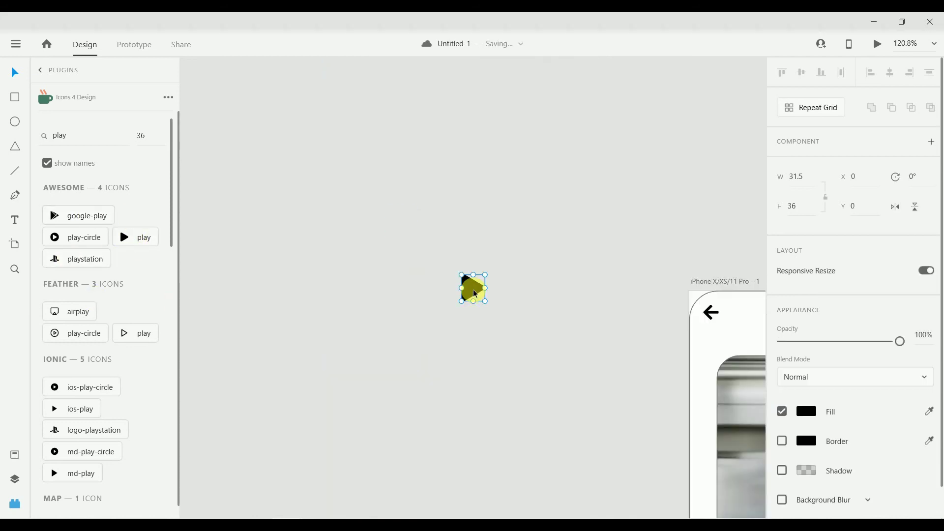
left_click_drag(475, 293, 637, 355)
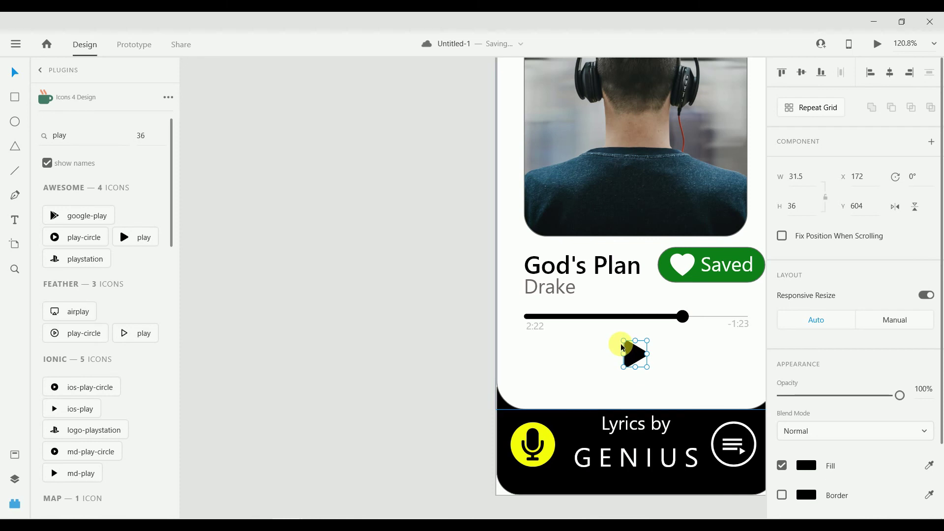
scroll(621, 348, "down", 3)
left_click_drag(557, 62, 422, 89)
scroll(450, 391, "up", 3)
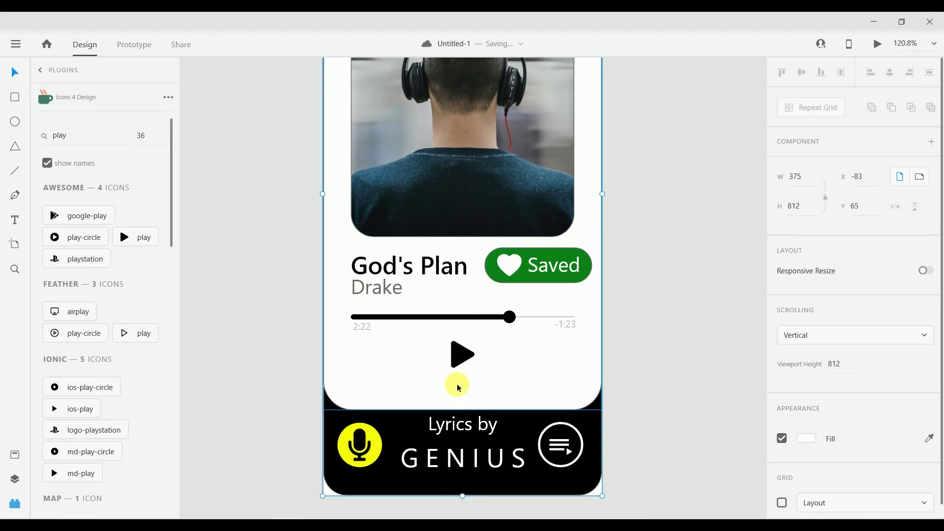
Search the icon plugin for "next" and look through the matching icons
left_click(58, 140)
left_click_drag(58, 142, 78, 140)
type("nex")
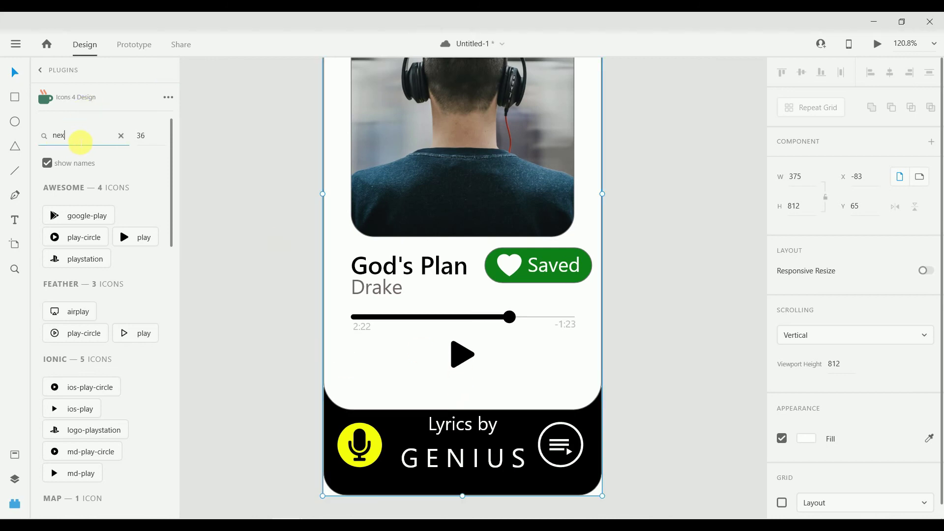
type("t")
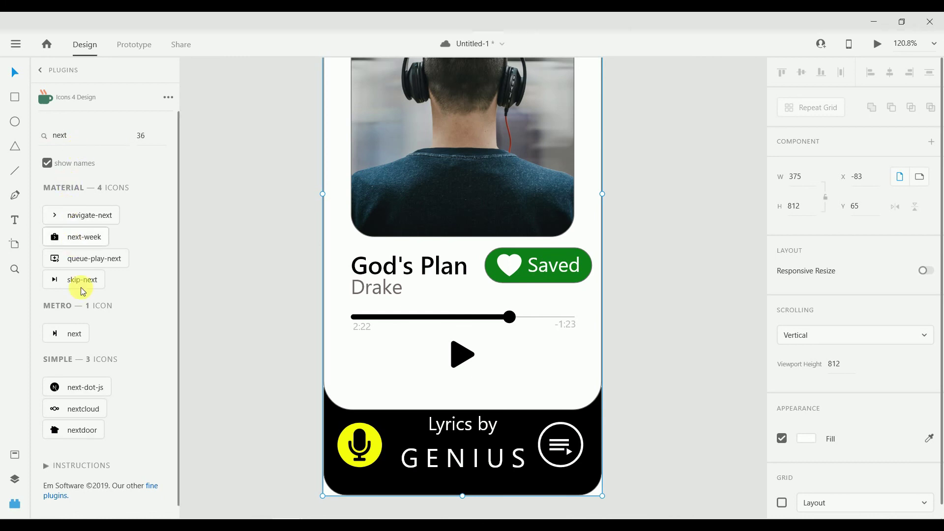
scroll(79, 305, "down", 1)
scroll(71, 129, "up", 1)
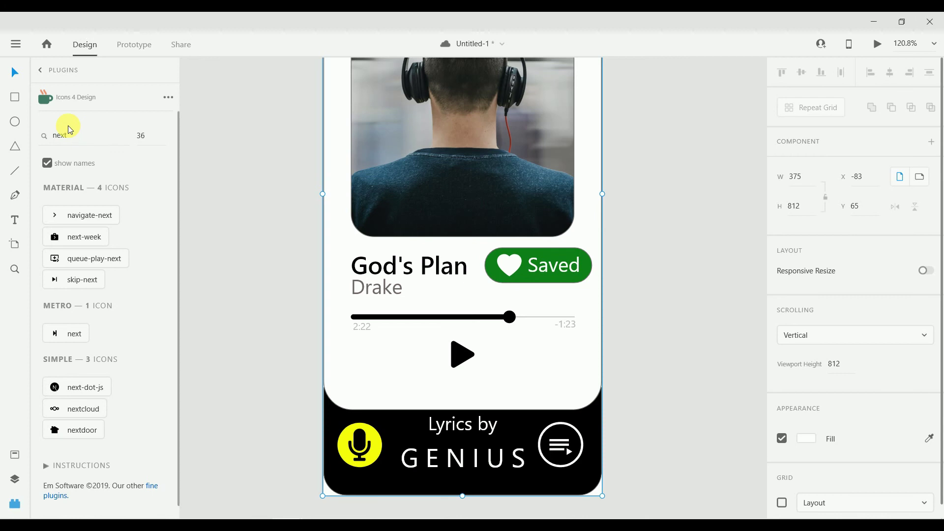
Find the Awesome "forward" icon, insert it after the play icon at about X 234, Y 610 and shrink it to about 26 by 20
left_click_drag(73, 143, 64, 147)
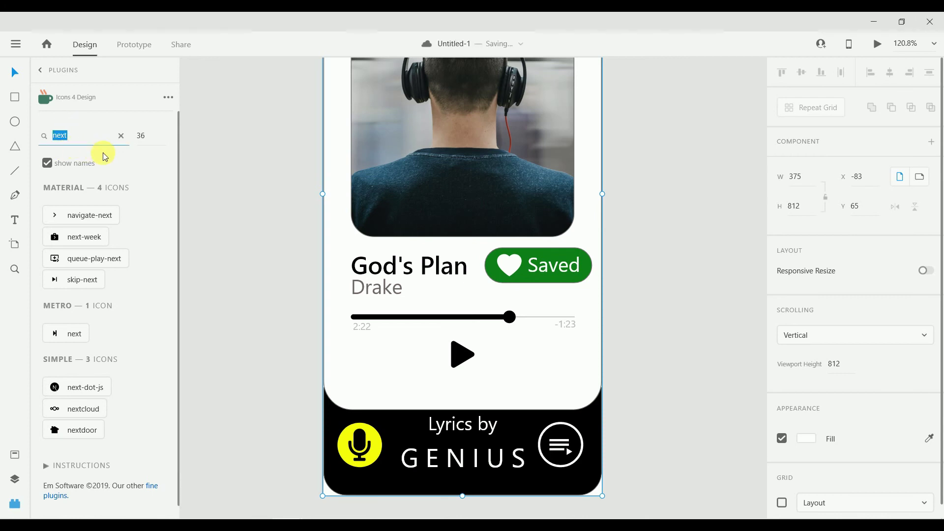
type("forwae")
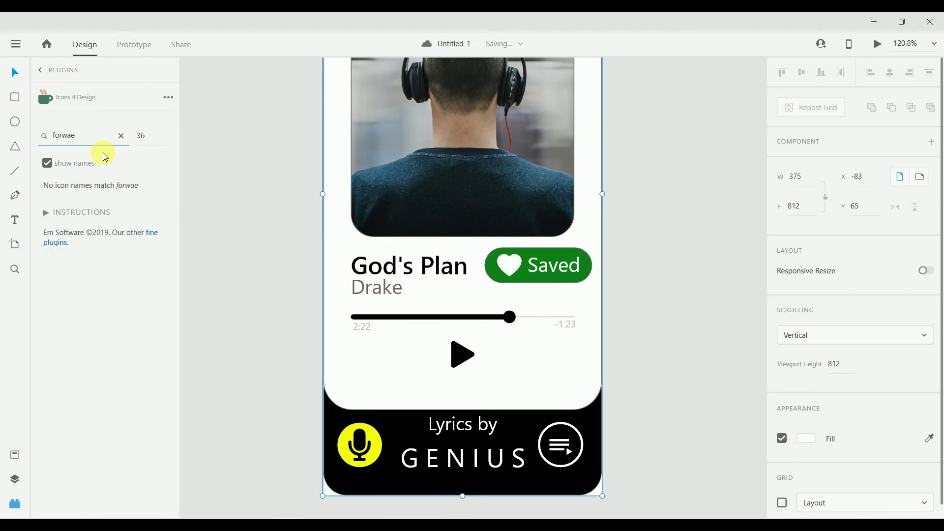
key("BackSpace")
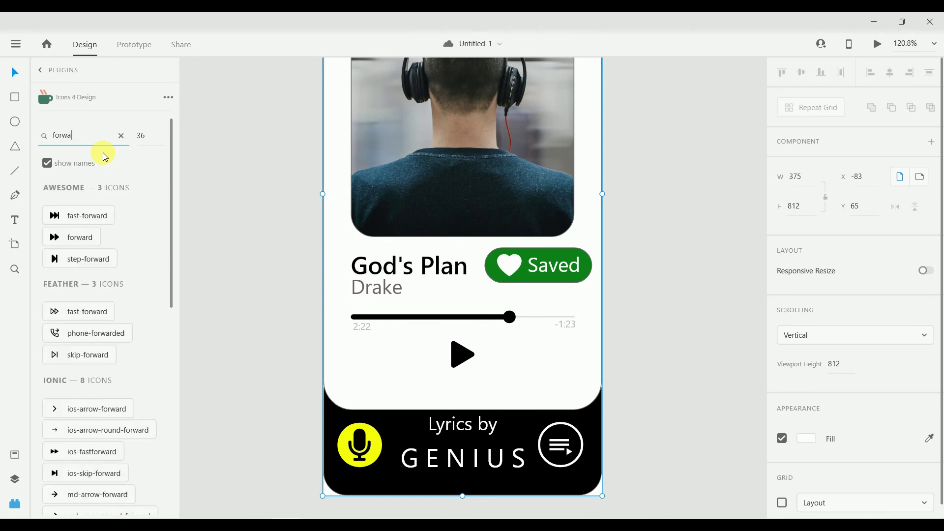
left_click(81, 244)
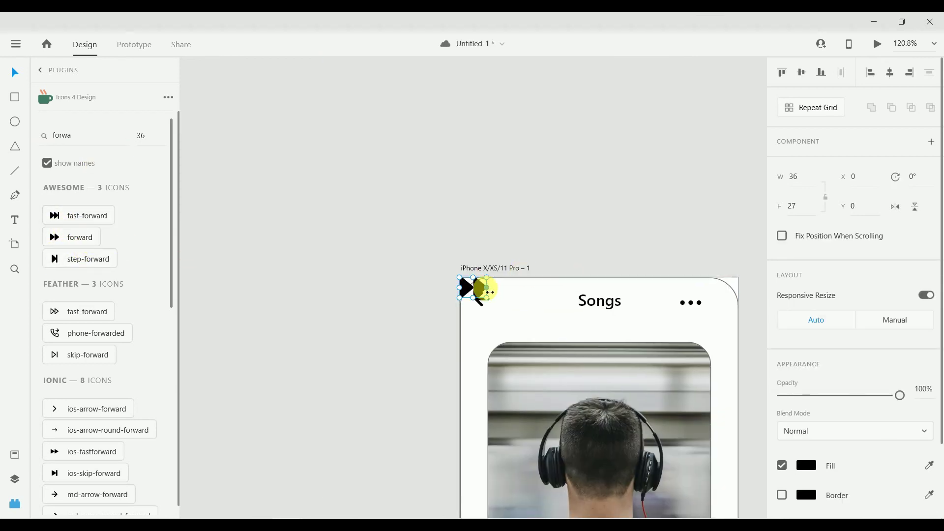
left_click_drag(474, 292, 511, 379)
left_click_drag(562, 461, 644, 417)
left_click(633, 406)
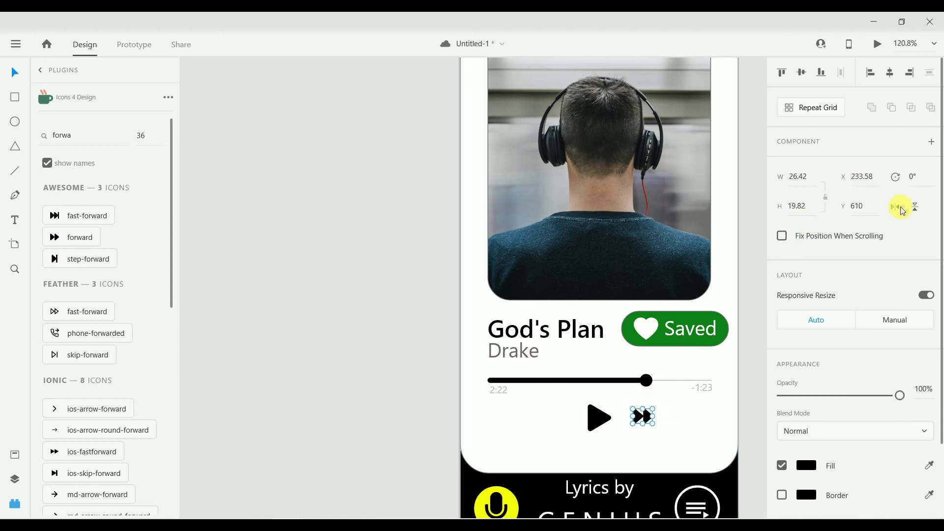
Place a horizontally flipped copy of the forward icon before the play icon, at about X 117, Y 616
left_click(647, 420)
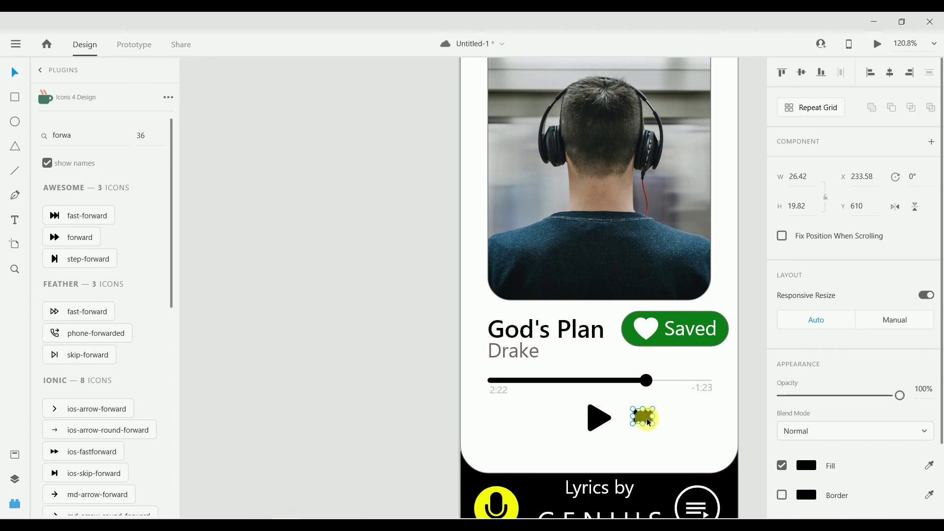
left_click_drag(650, 421, 565, 426)
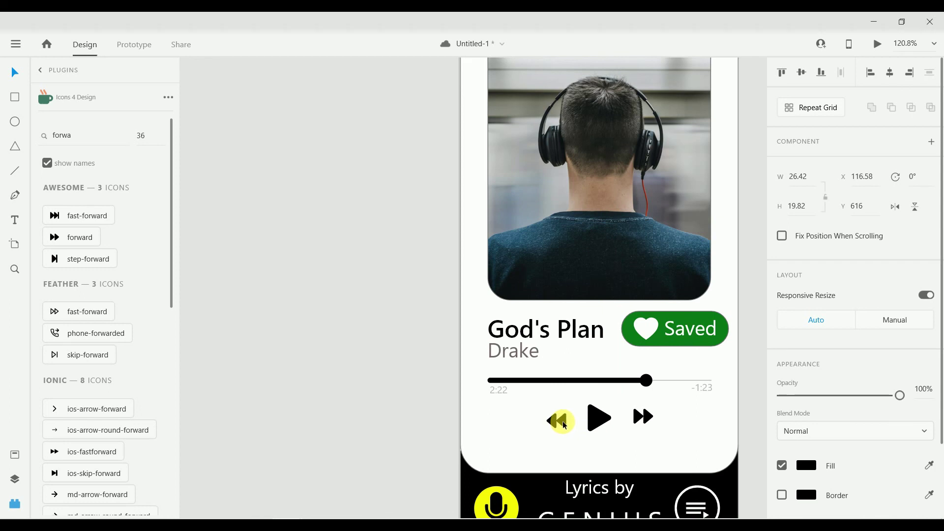
Insert the Feather "shuffle" icon at the beginning of the controls row, about 13 by 14 at X 46, Y 620
double_click(83, 144)
type("shuffle")
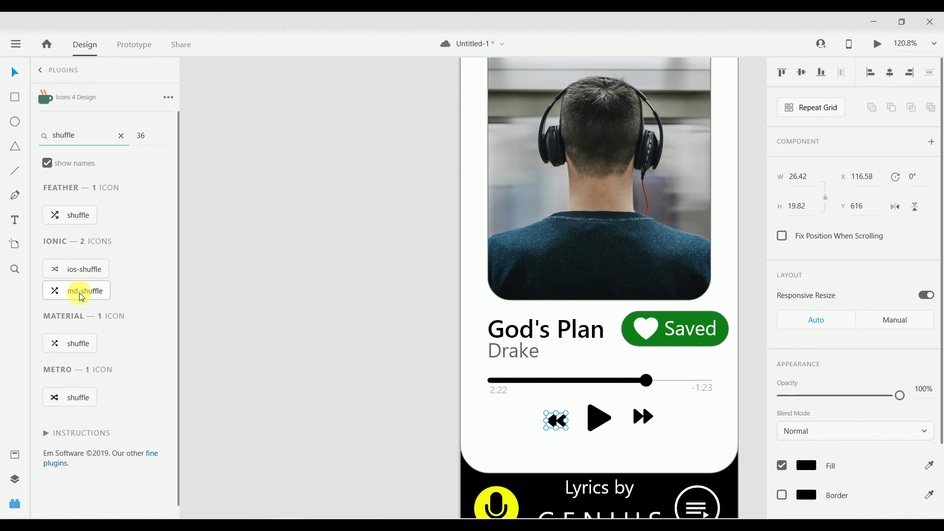
left_click(85, 222)
left_click_drag(85, 221, 489, 421)
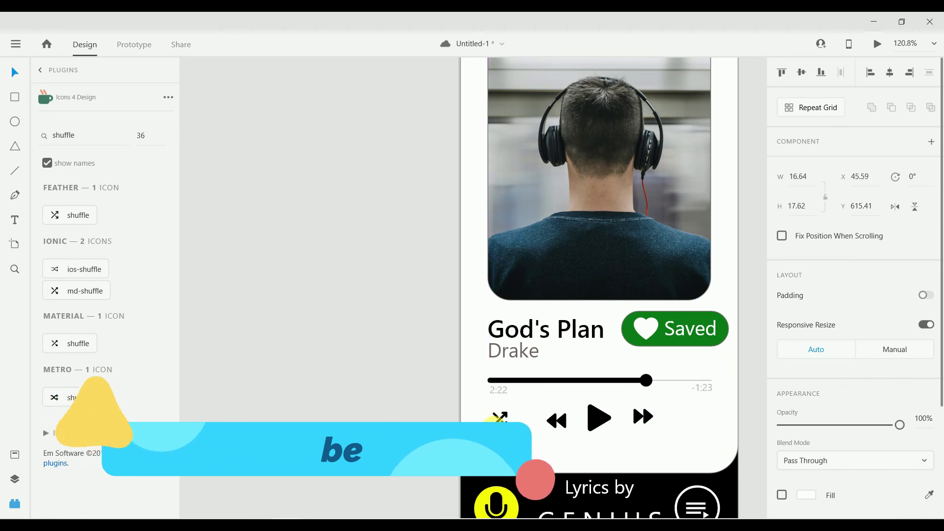
mouse_move(495, 423)
left_mouse_down()
mouse_move(511, 428)
mouse_move(492, 437)
mouse_move(509, 420)
mouse_move(502, 425)
left_mouse_up()
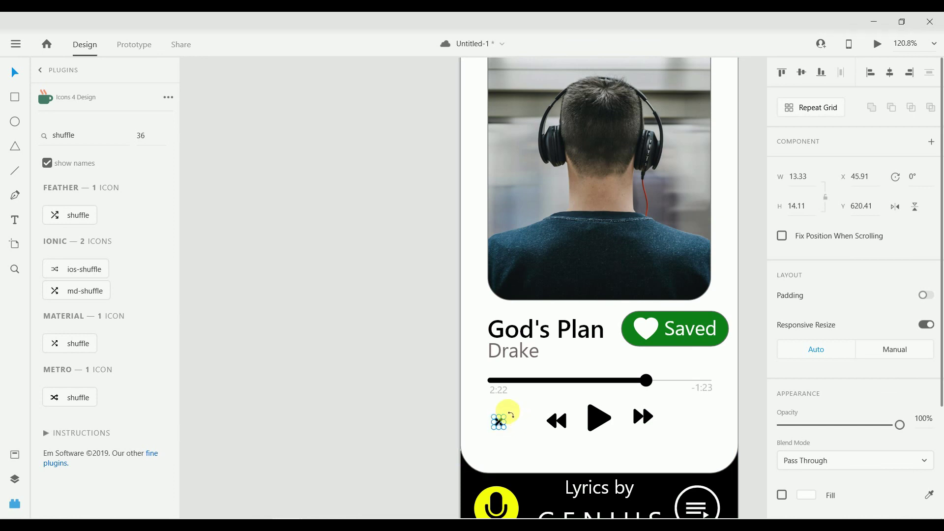
Insert the Feather "repeat" icon at the end of the controls row, about 13 by 16 at X 310, Y 614
double_click(91, 135)
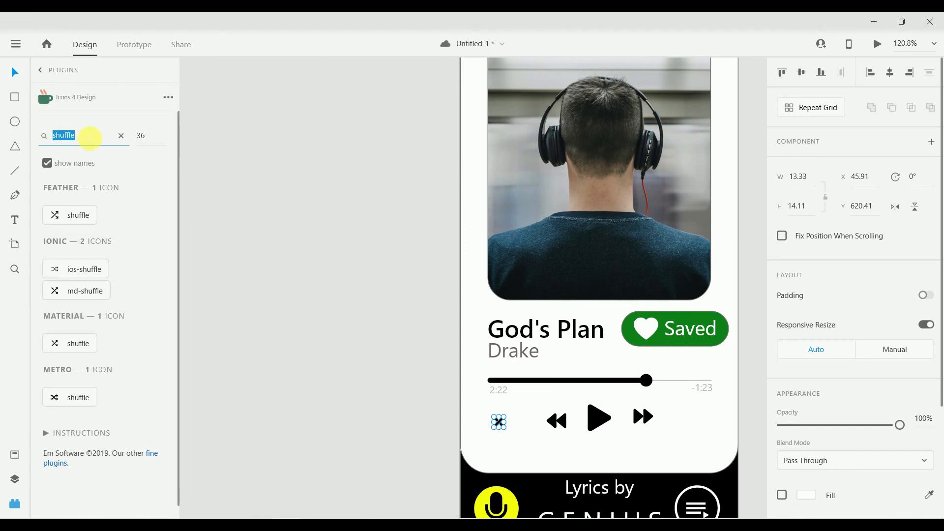
type("repe")
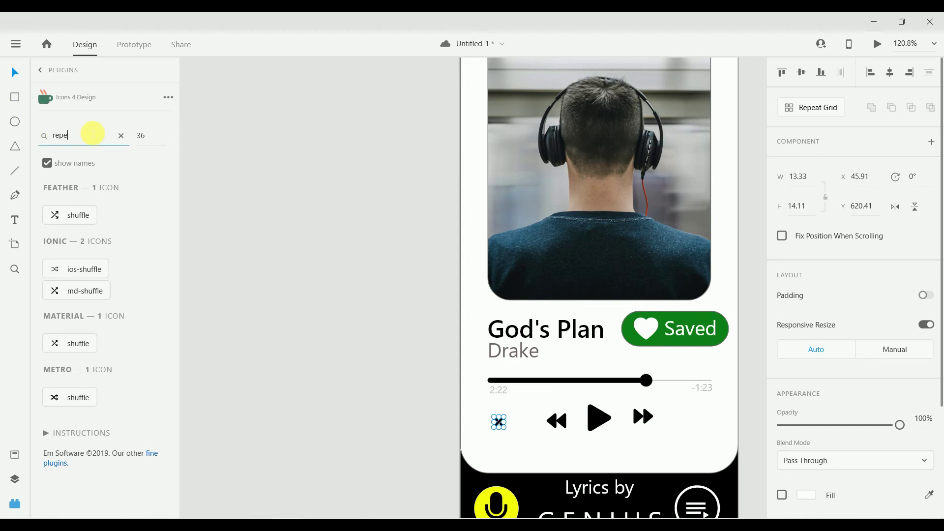
left_click(87, 122)
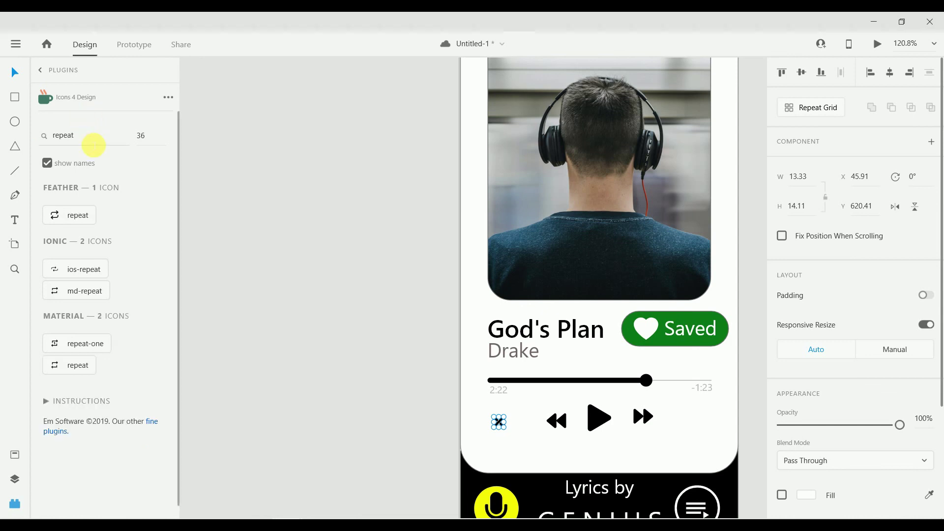
left_click(76, 216)
left_click(472, 456)
left_click(518, 417)
left_click_drag(520, 418, 697, 418)
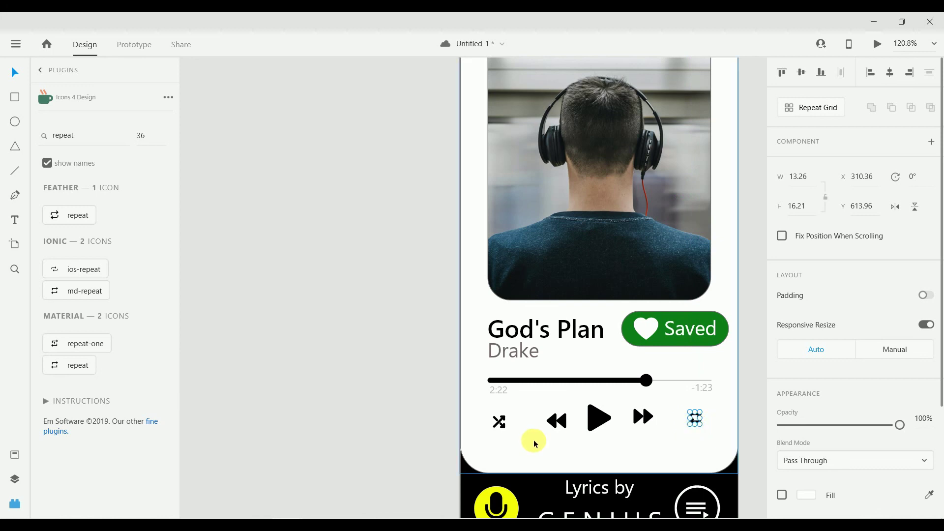
Align the shuffle, rewind, play, forward and repeat icons on their vertical middles and distribute them evenly horizontally
left_click(498, 418)
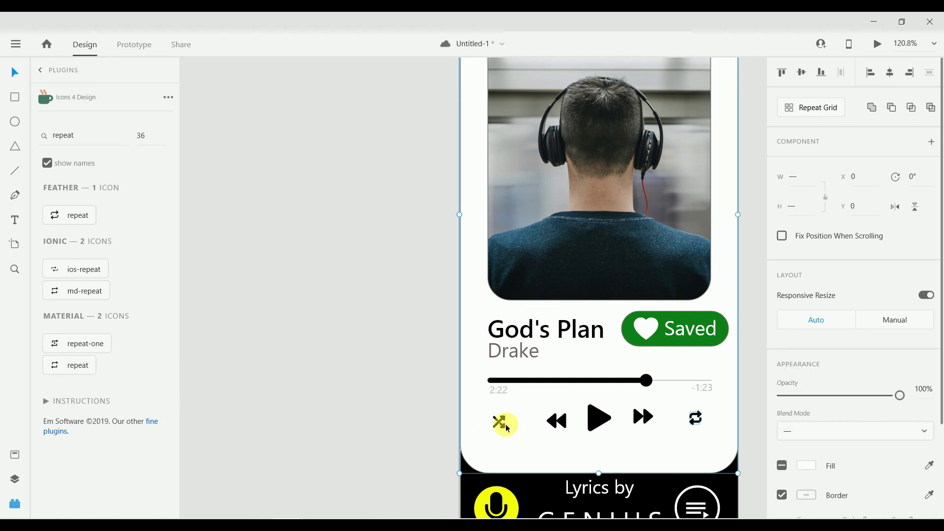
left_click(362, 413)
left_click(499, 427)
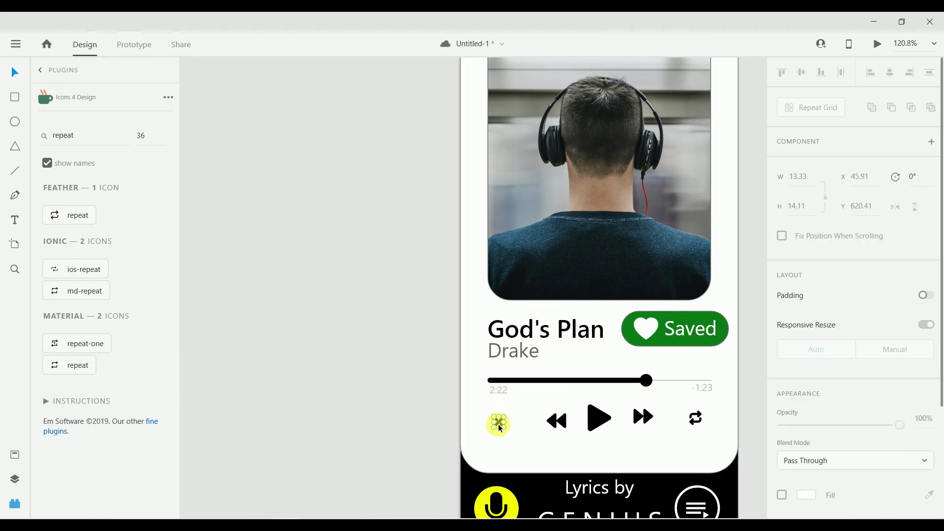
left_click(556, 421, "shift")
left_click(599, 418, "shift")
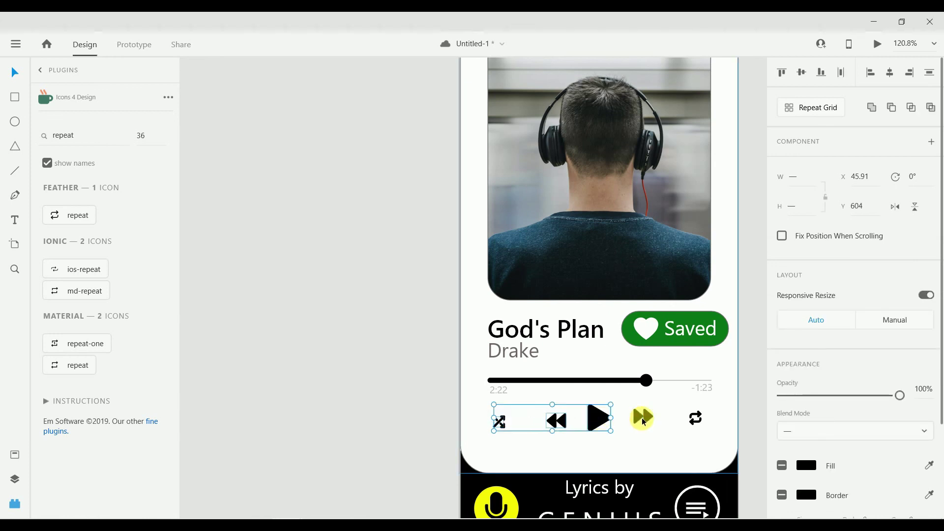
left_click(642, 417, "shift")
left_click(697, 418, "shift")
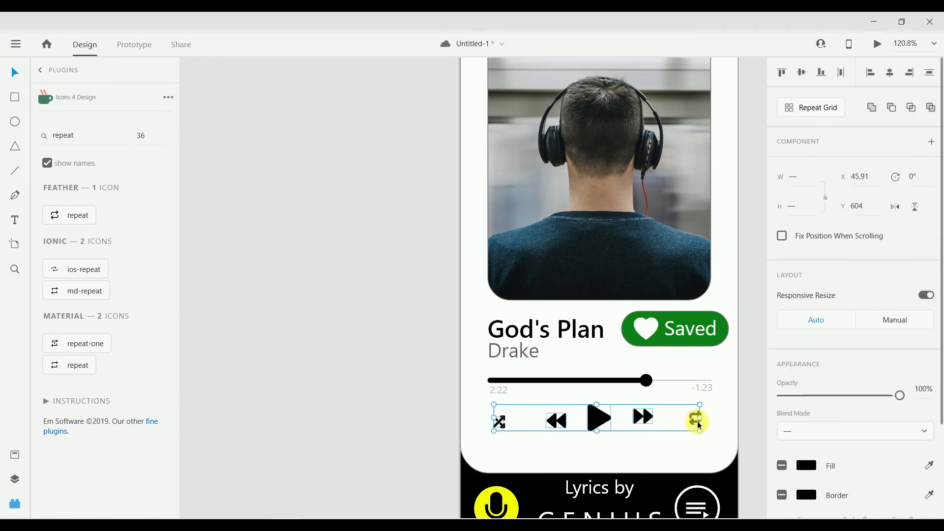
left_click(803, 73)
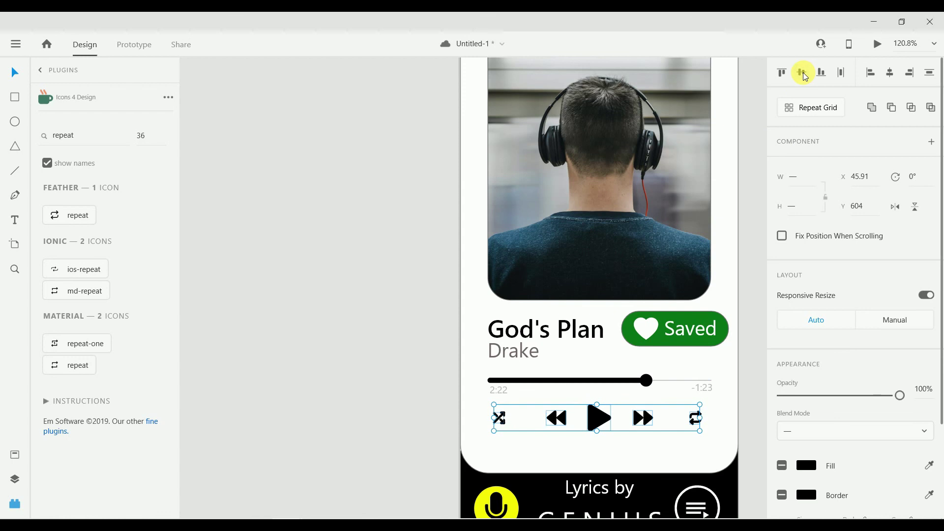
left_click(841, 73)
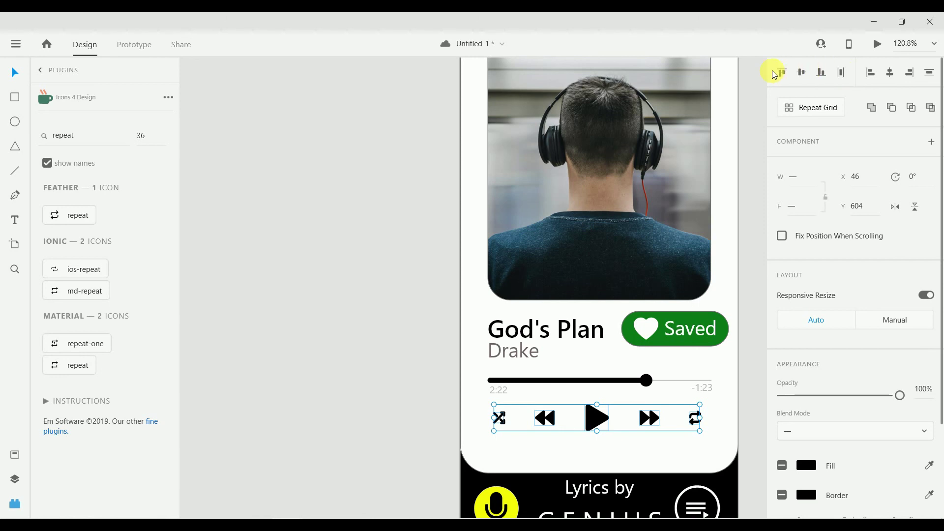
left_click(339, 261)
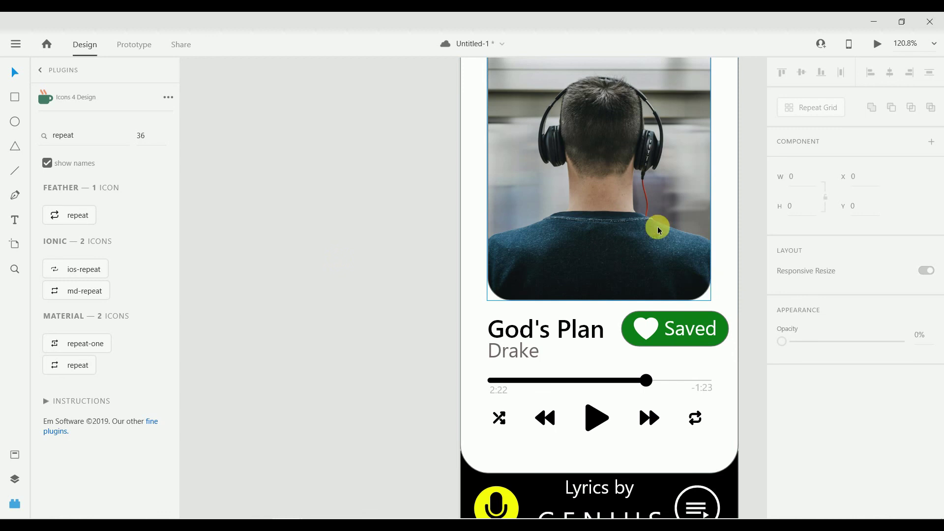
Move the iPhone X/XS/11 Pro artboard across the canvas to about X -736, Y 128
scroll(658, 229, "down", 5)
left_click_drag(612, 97, 392, 116)
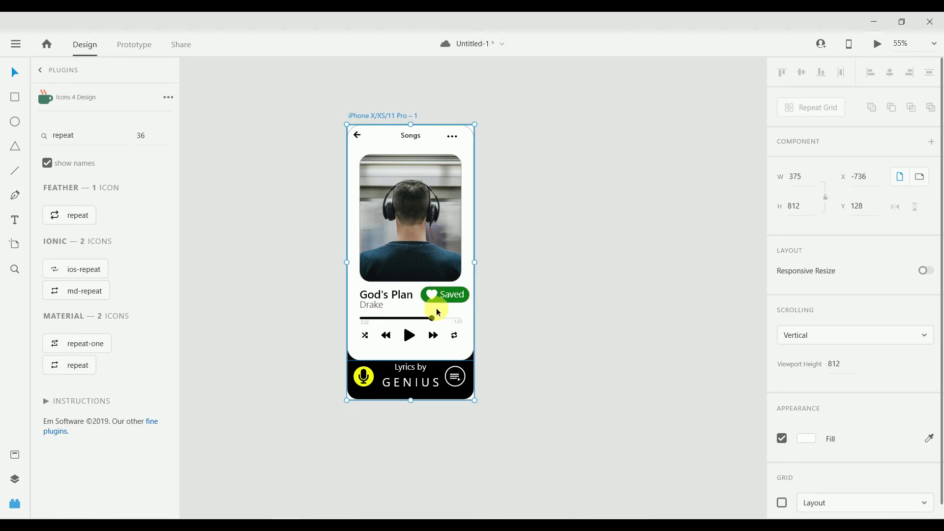
Turn the green rounded rectangle, "Saved" text and white heart into a single component
scroll(436, 308, "up", 5)
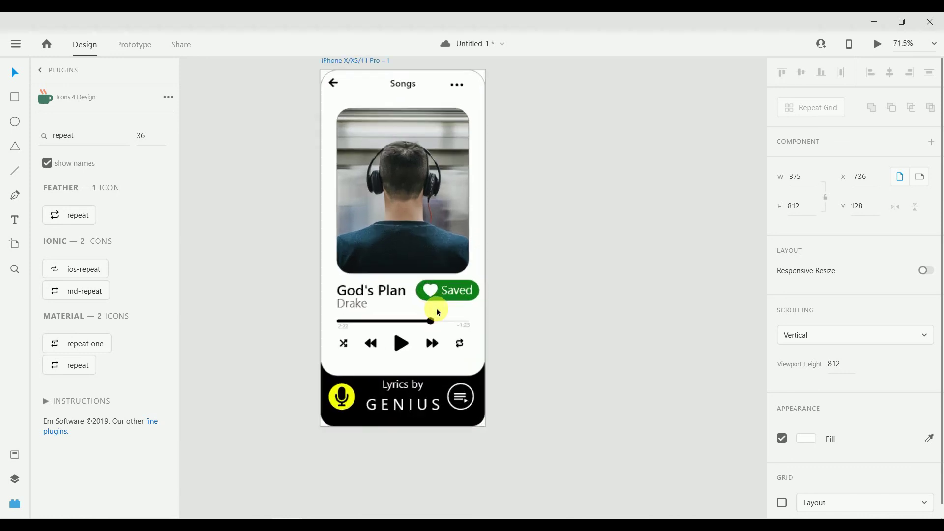
left_click(433, 267)
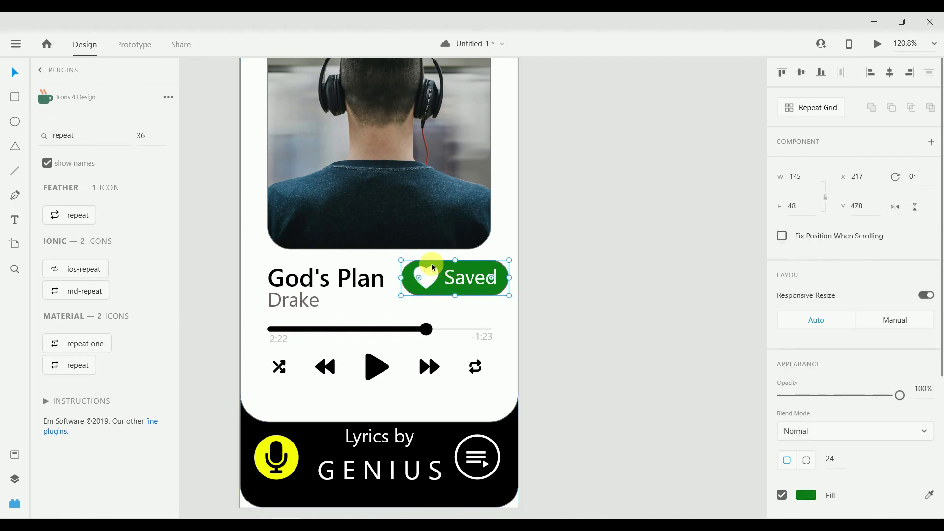
left_click(464, 281, "shift")
left_click(433, 277, "shift")
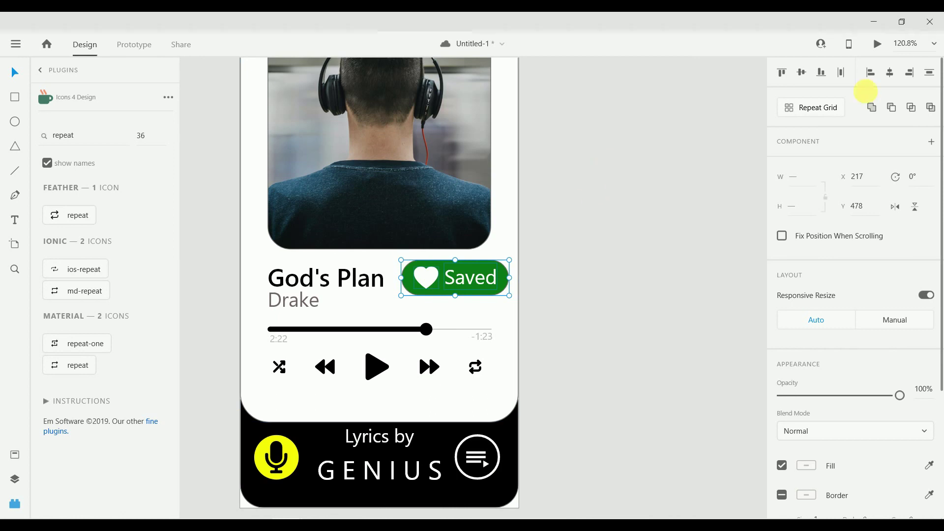
left_click(930, 141)
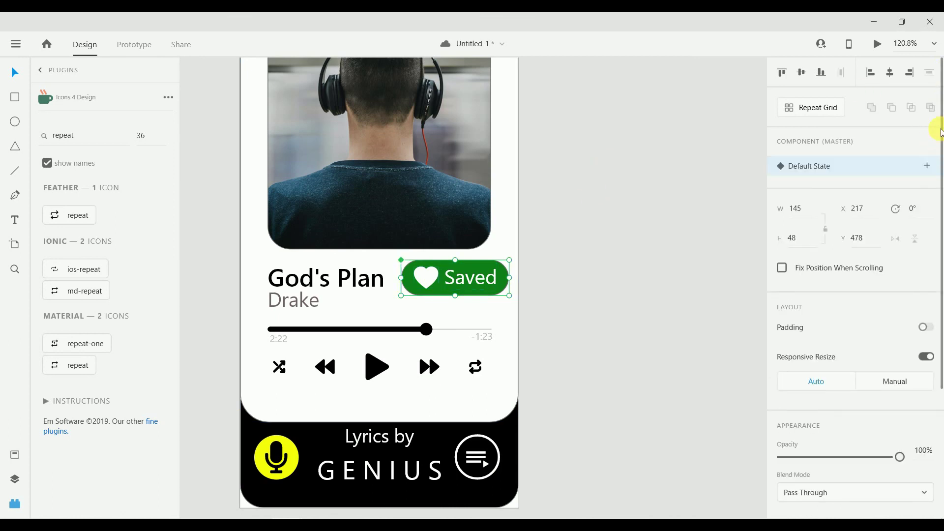
Add a Hover State to the "Saved" button component, keeping the default state name
left_click(928, 167)
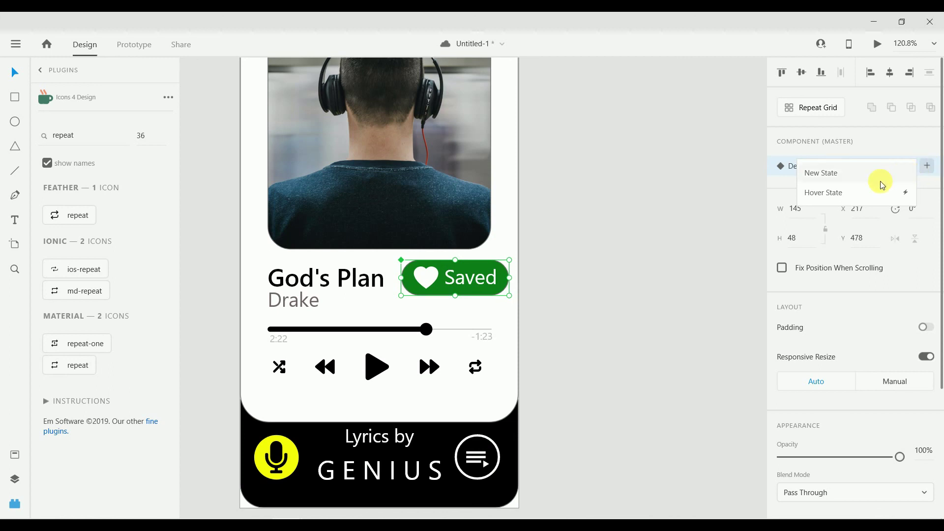
left_click(873, 194)
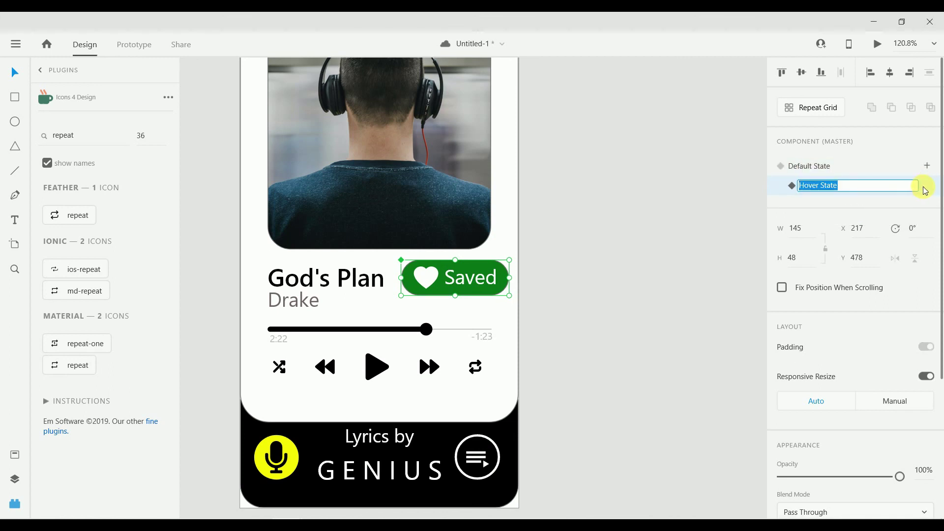
key("Return")
In the "Saved" button's Hover State, enlarge the heart path to about 50 by 45
left_click(14, 479)
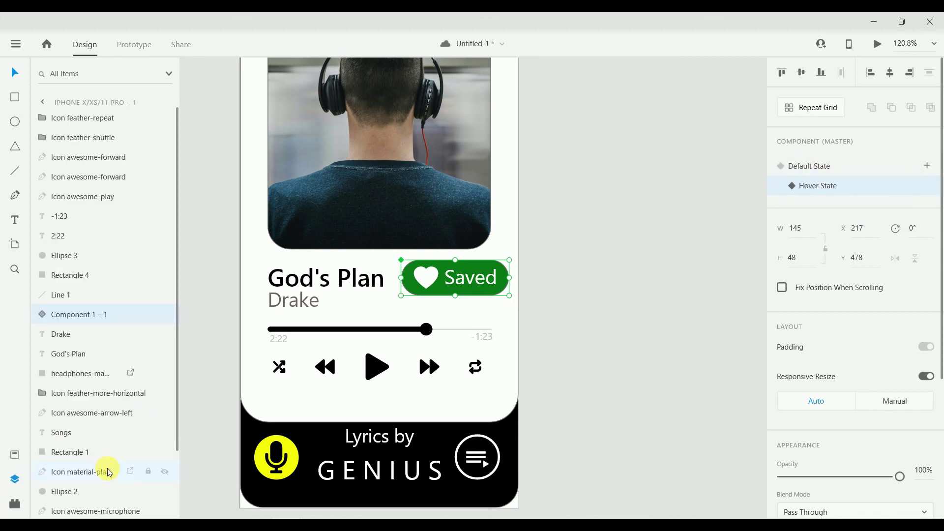
left_click(37, 314)
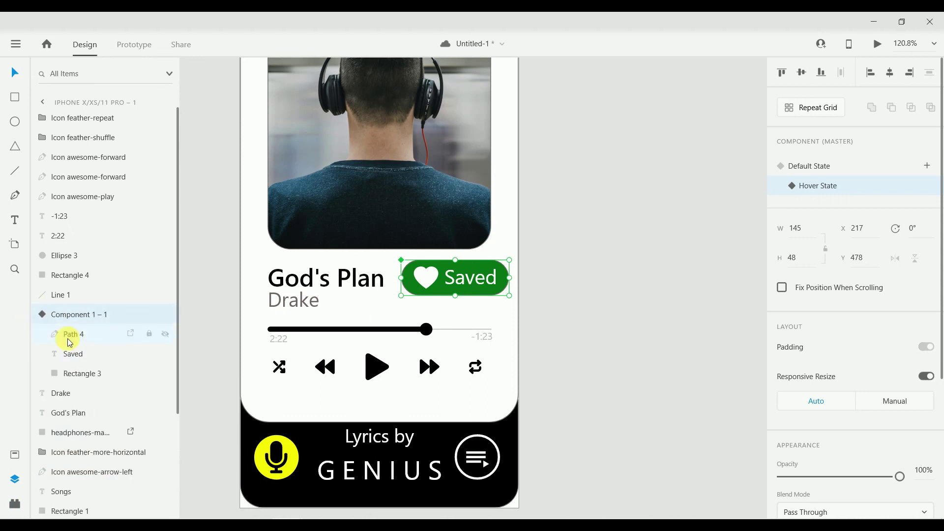
left_click(69, 342)
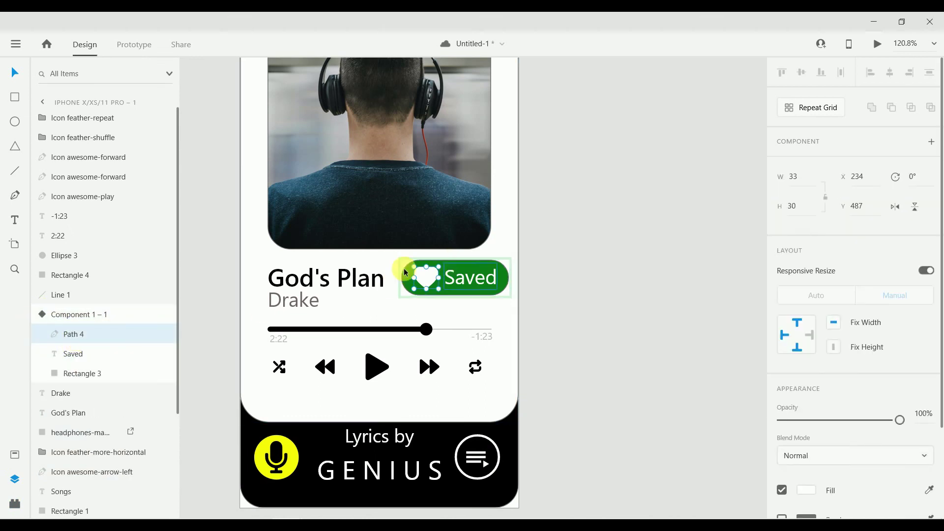
left_click_drag(417, 273, 406, 252)
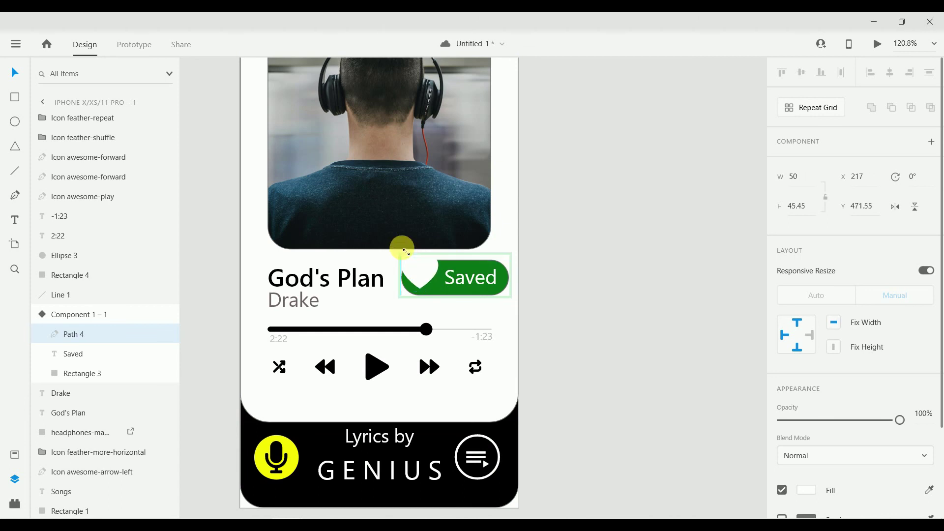
Add a size 1 grey border to the hover-state heart and move it to about X 225, Y 469
scroll(836, 480, "down", 2)
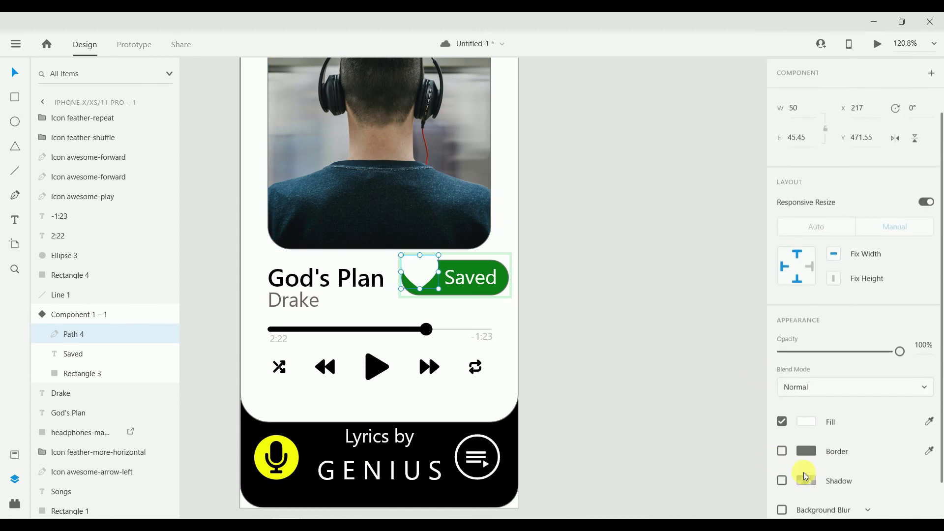
left_click(782, 451)
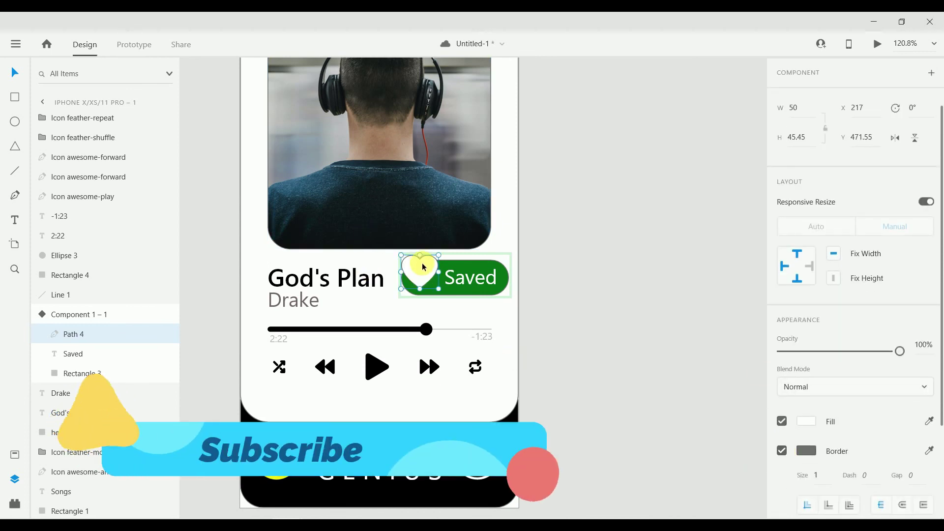
left_click_drag(423, 267, 426, 267)
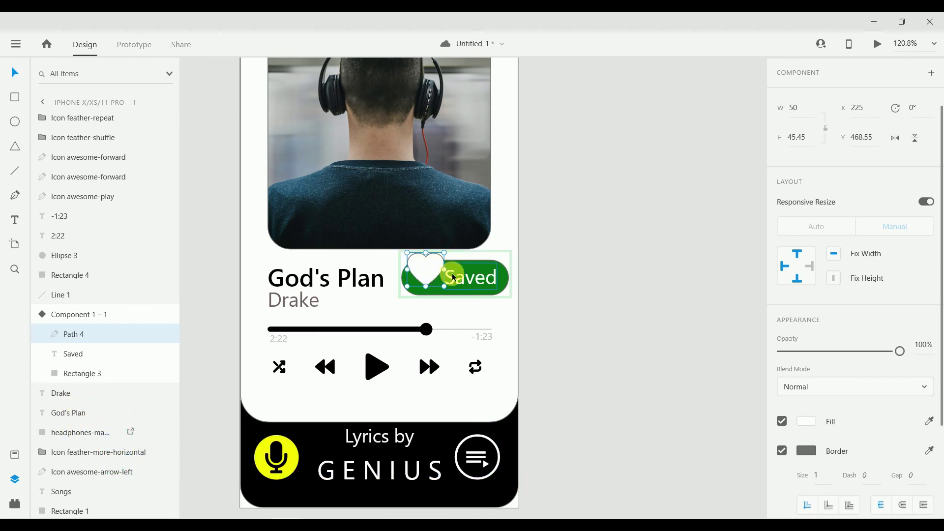
left_click(594, 290)
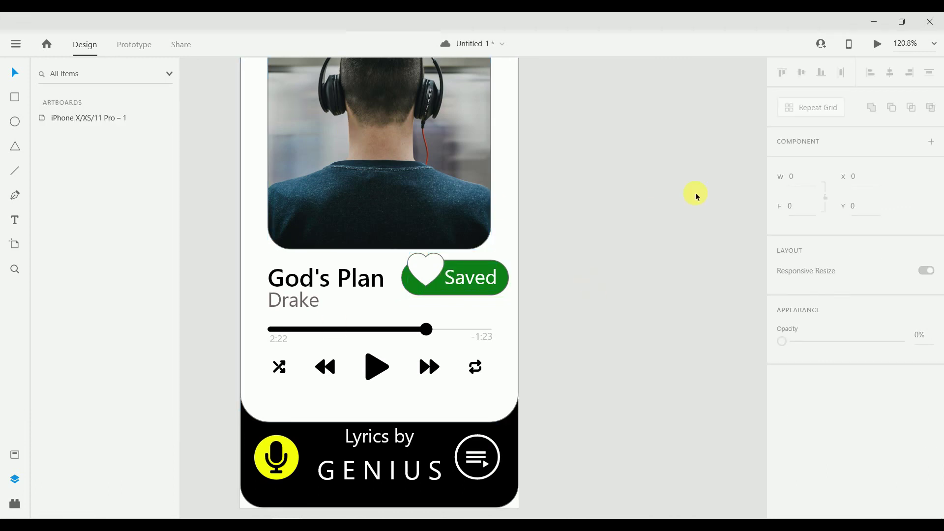
Switch the "Saved" button component back to its Default State and open the desktop preview of the artboard
scroll(506, 184, "up", 1)
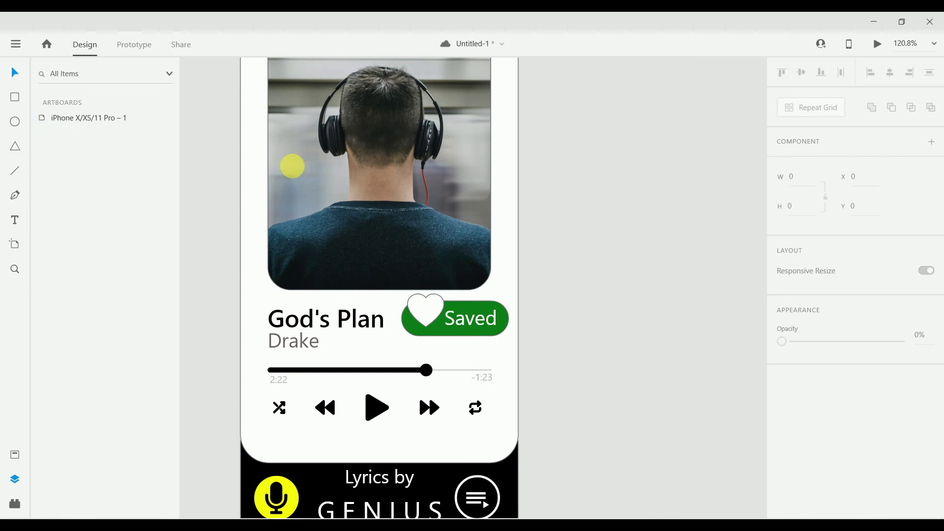
left_click(425, 319)
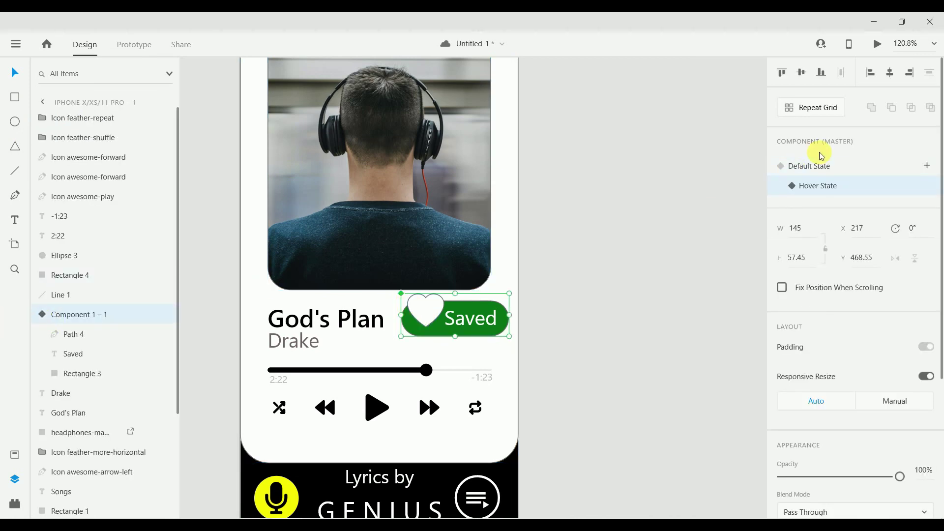
left_click(799, 167)
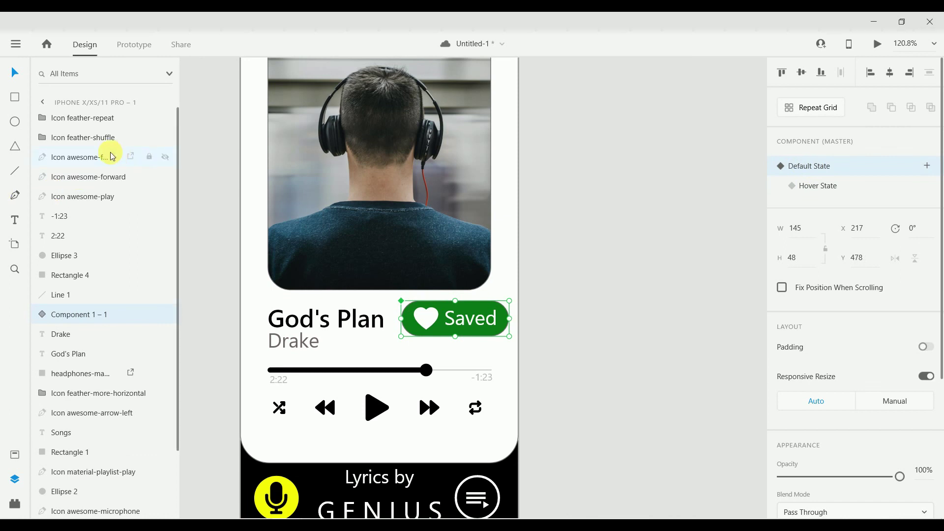
scroll(670, 118, "up", 3)
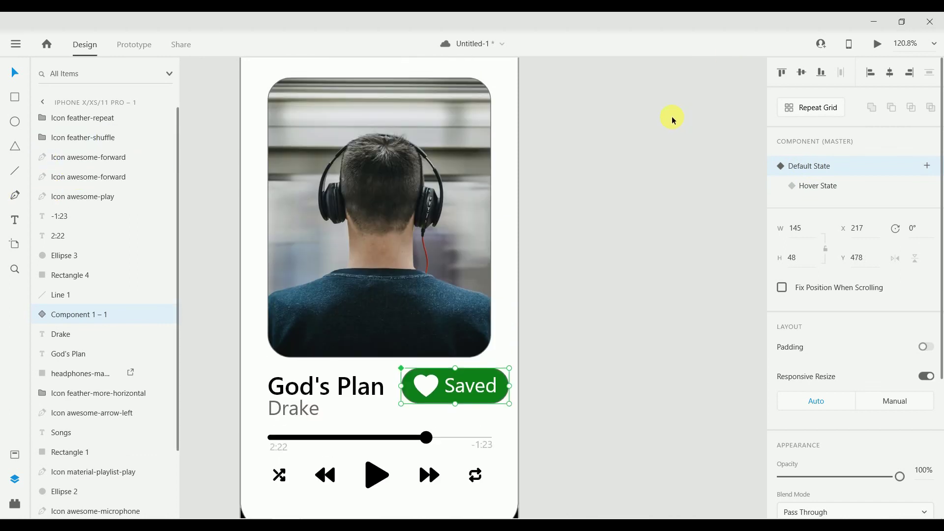
left_click(879, 45)
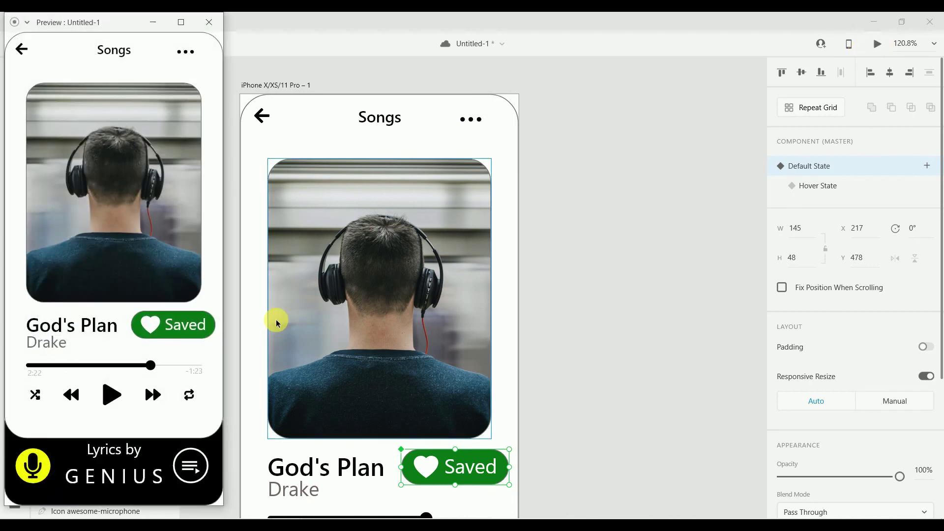